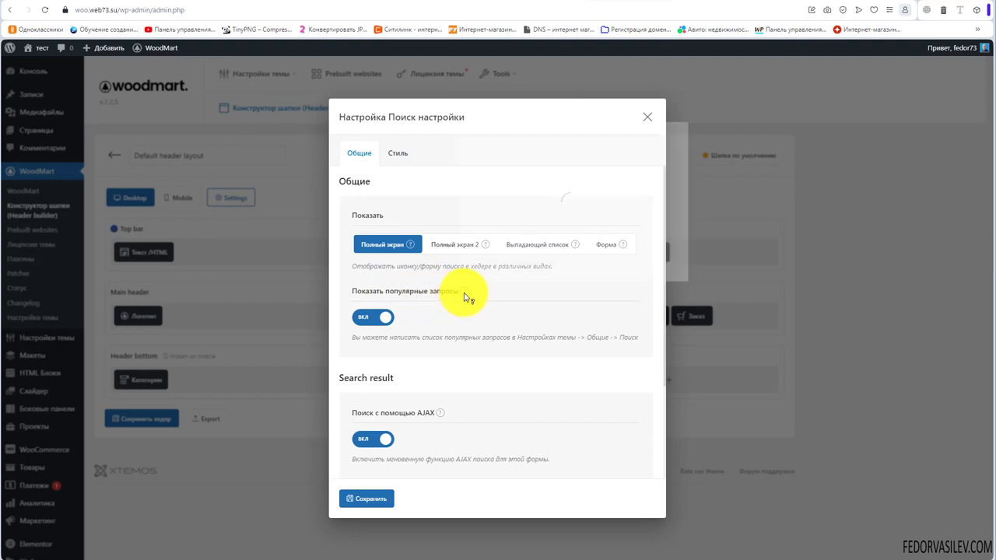
Save the Search element's settings with full-screen display, save the header layout and reload the page
{"action": "mouse_move", "coordinate": [465, 294]}
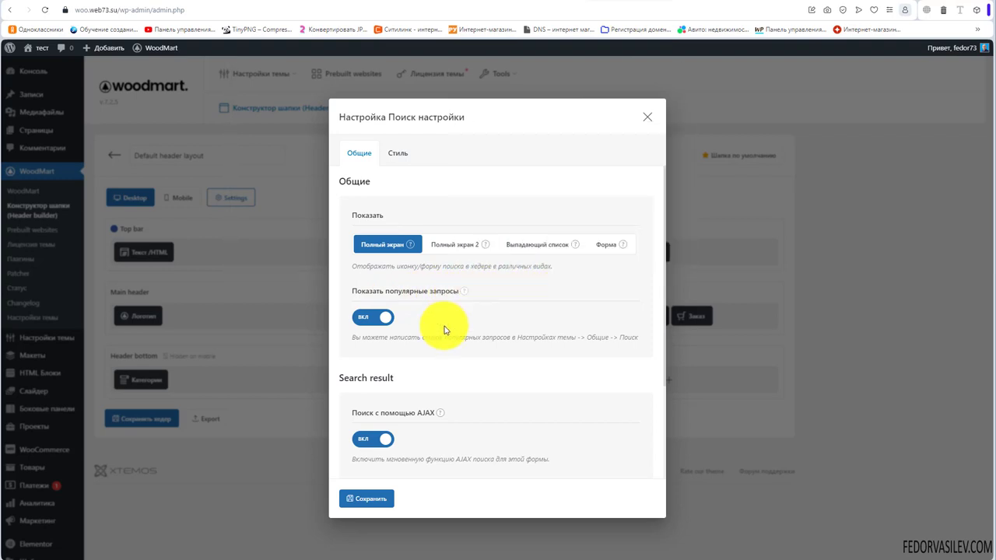
{"action": "left_click", "coordinate": [361, 505]}
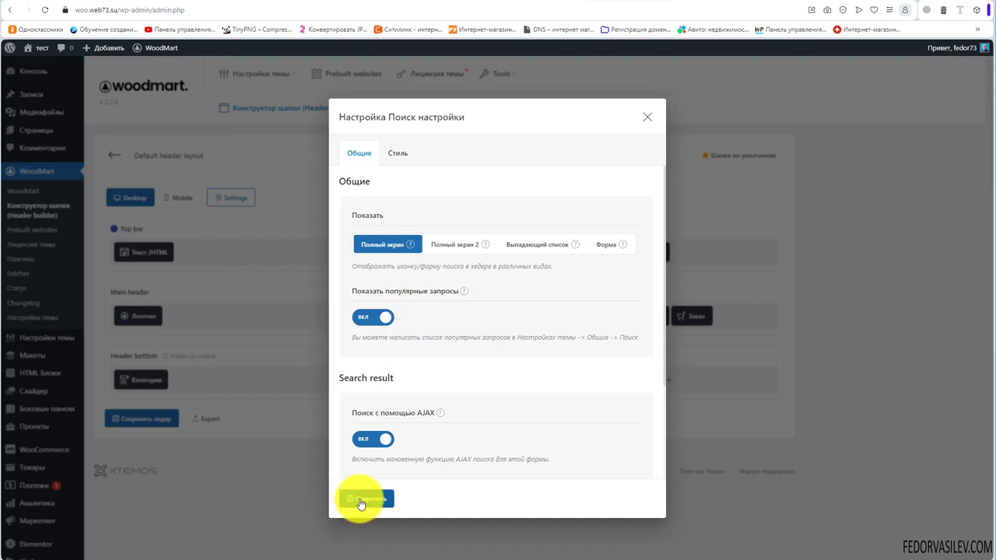
{"action": "left_click", "coordinate": [375, 500]}
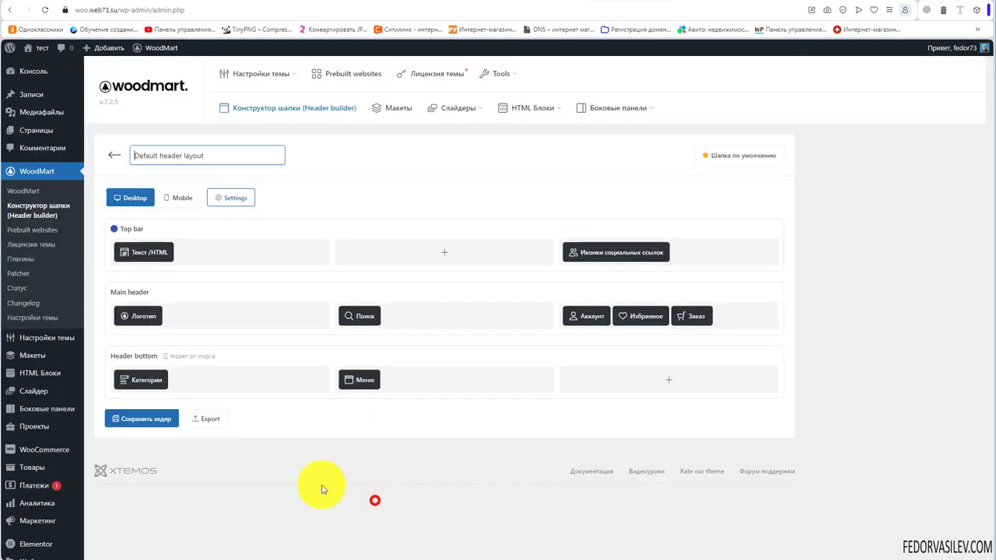
{"action": "left_click", "coordinate": [141, 419]}
{"action": "left_click", "coordinate": [41, 10]}
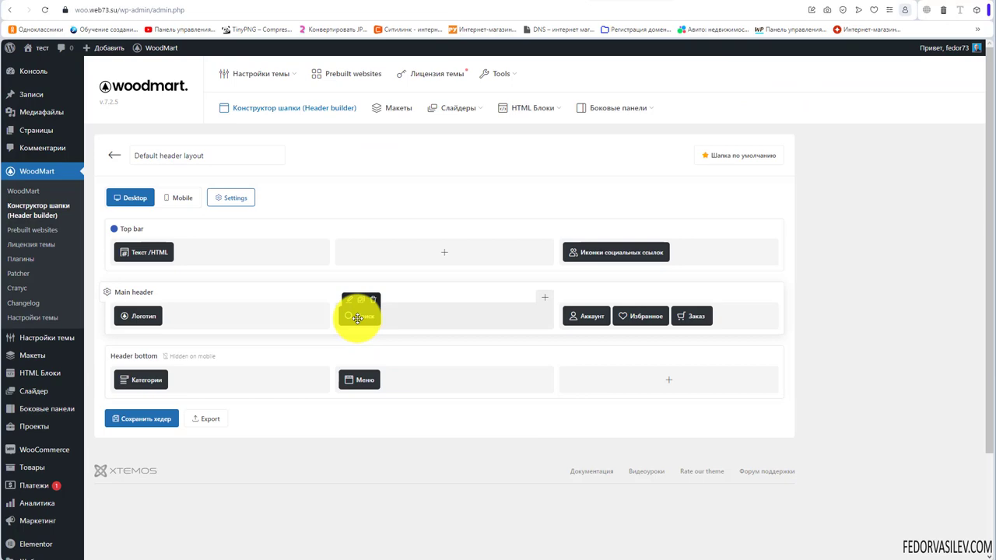
Move the main header's Search element in front of the Account element and review its popular-request and AJAX settings
{"action": "left_click_drag", "start_coordinate": [357, 318], "coordinate": [577, 303]}
{"action": "left_click", "coordinate": [576, 301]}
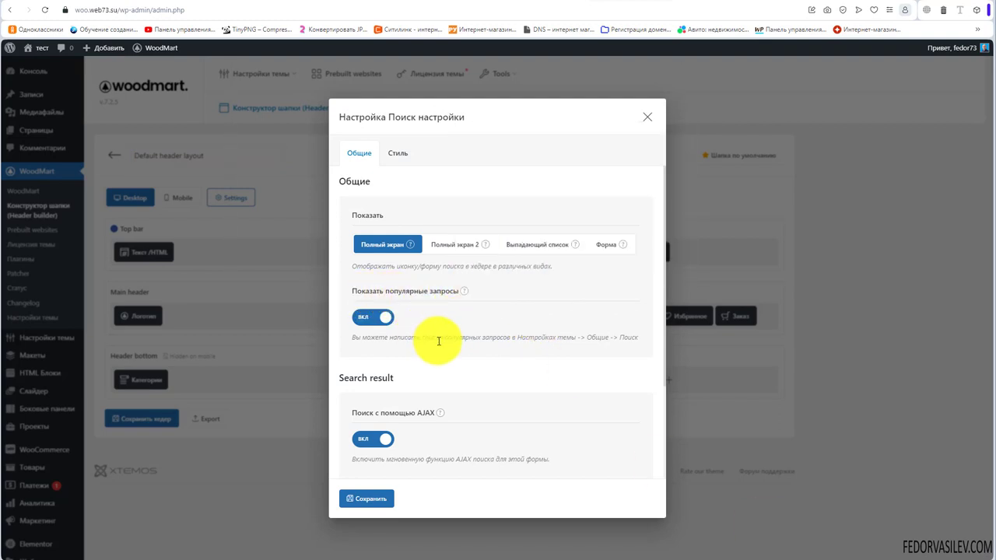
{"action": "left_click_drag", "start_coordinate": [439, 341], "coordinate": [637, 330]}
{"action": "scroll", "coordinate": [482, 333], "scroll_direction": "down", "scroll_amount": 1}
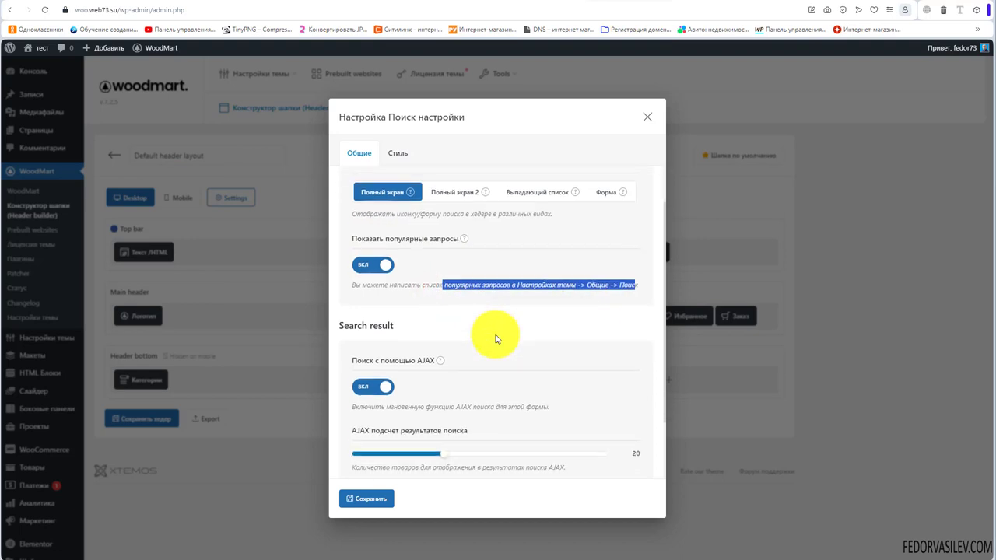
{"action": "scroll", "coordinate": [495, 336], "scroll_direction": "down", "scroll_amount": 2}
{"action": "scroll", "coordinate": [582, 321], "scroll_direction": "up", "scroll_amount": 3}
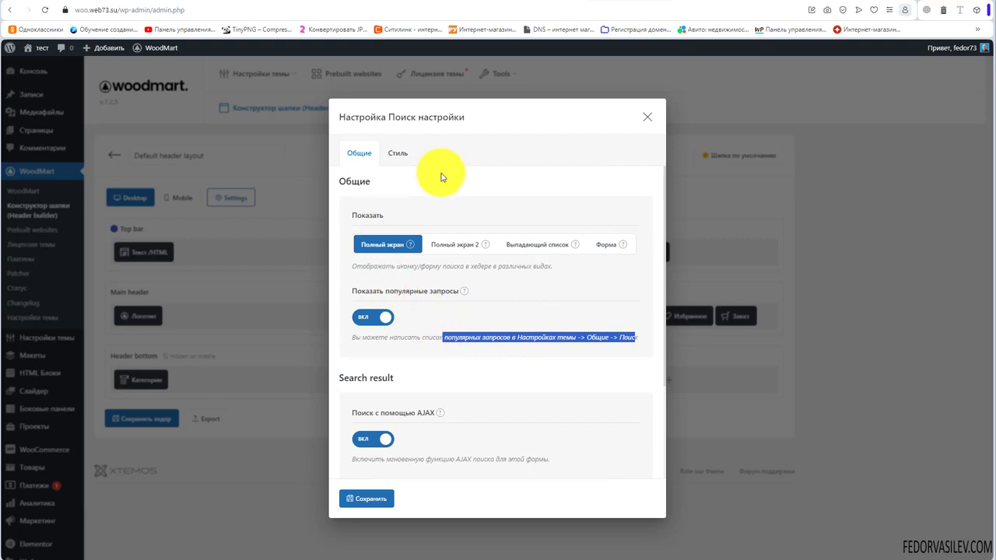
{"action": "left_click", "coordinate": [646, 123]}
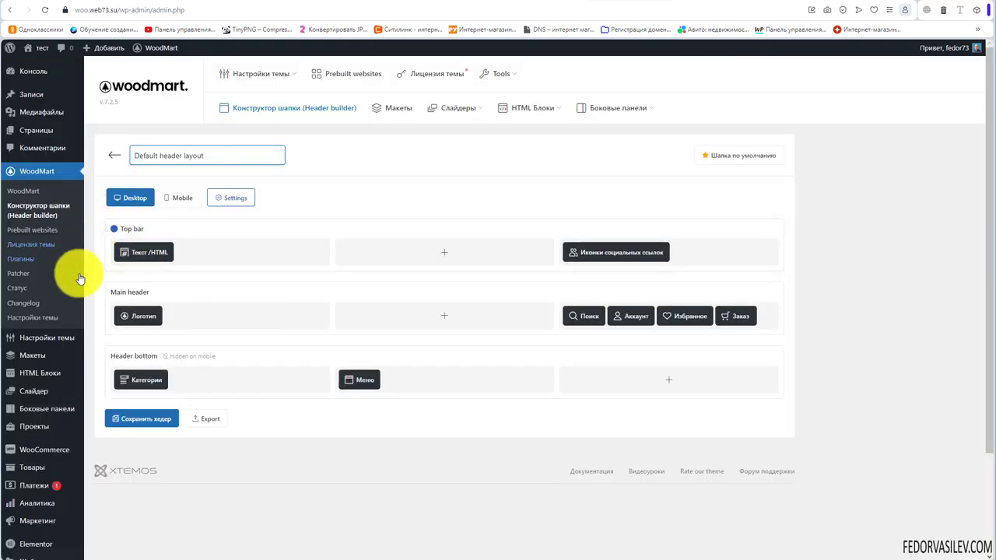
Turn on showing results from the blog in the general Search section of the WoodMart theme settings
{"action": "left_click", "coordinate": [35, 319]}
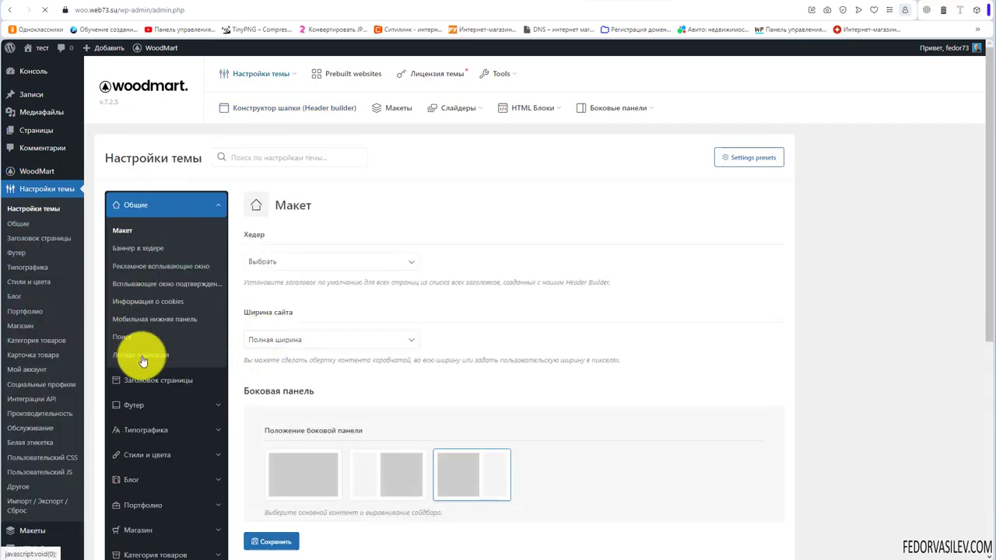
{"action": "left_click", "coordinate": [119, 341]}
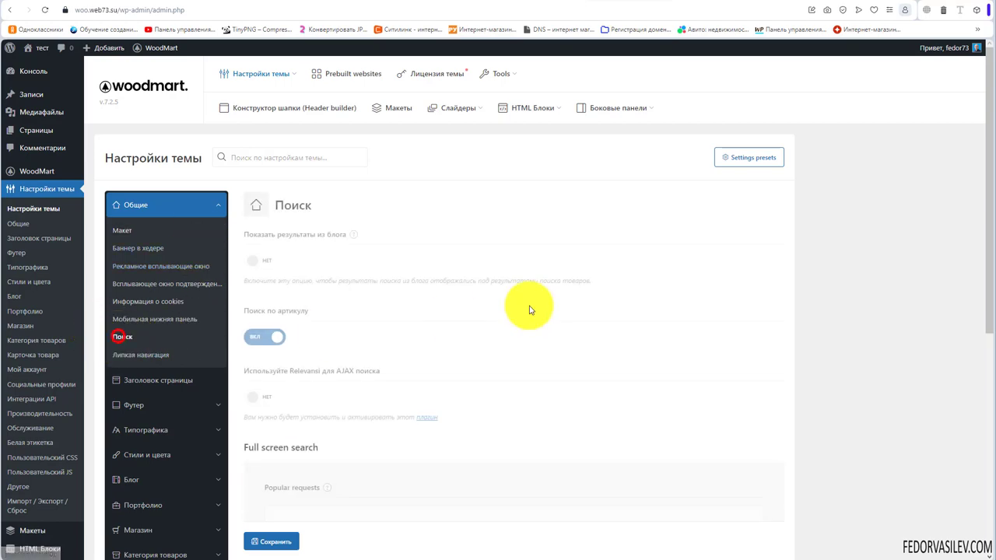
{"action": "scroll", "coordinate": [527, 298], "scroll_direction": "down", "scroll_amount": 5}
{"action": "scroll", "coordinate": [577, 332], "scroll_direction": "up", "scroll_amount": 5}
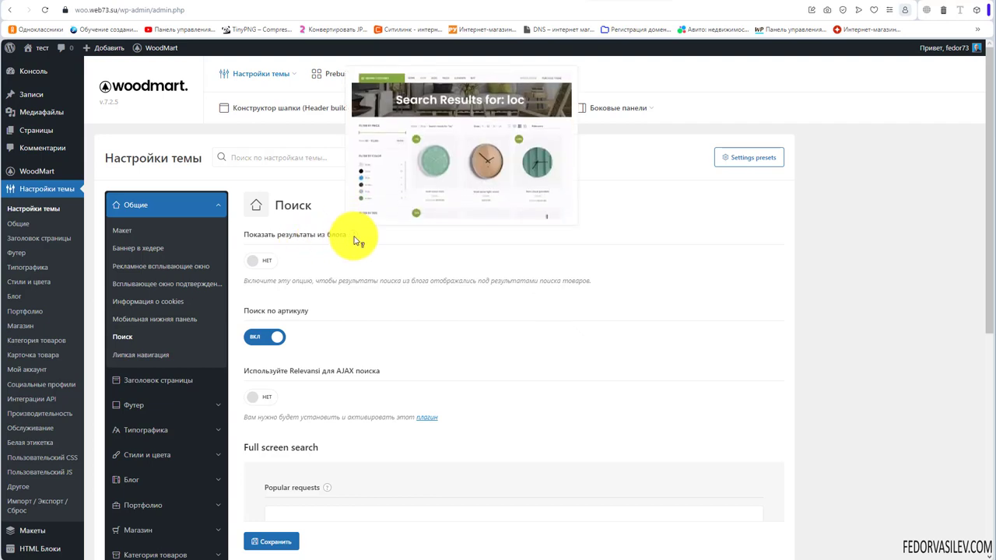
{"action": "left_click", "coordinate": [276, 265]}
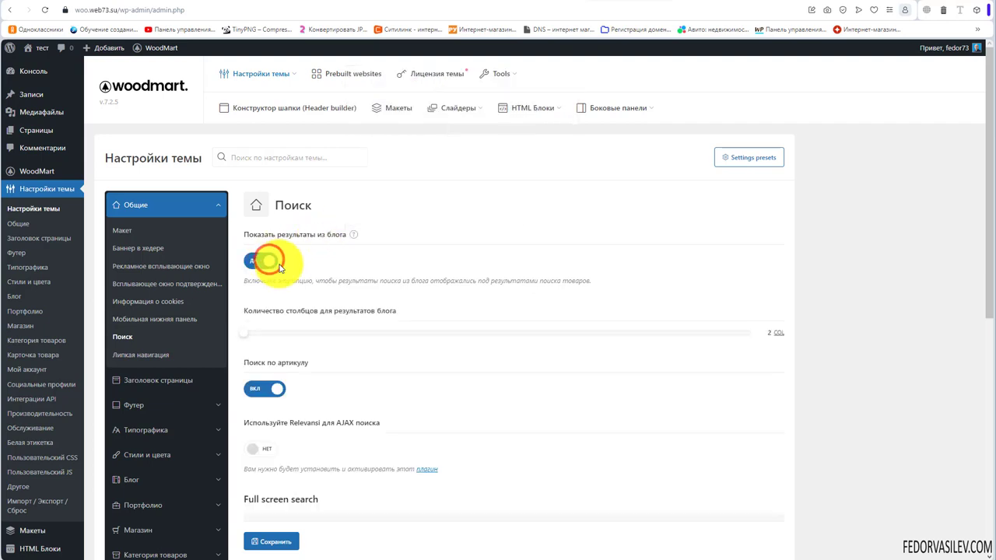
{"action": "left_click_drag", "start_coordinate": [275, 311], "coordinate": [383, 311]}
{"action": "left_click", "coordinate": [338, 311]}
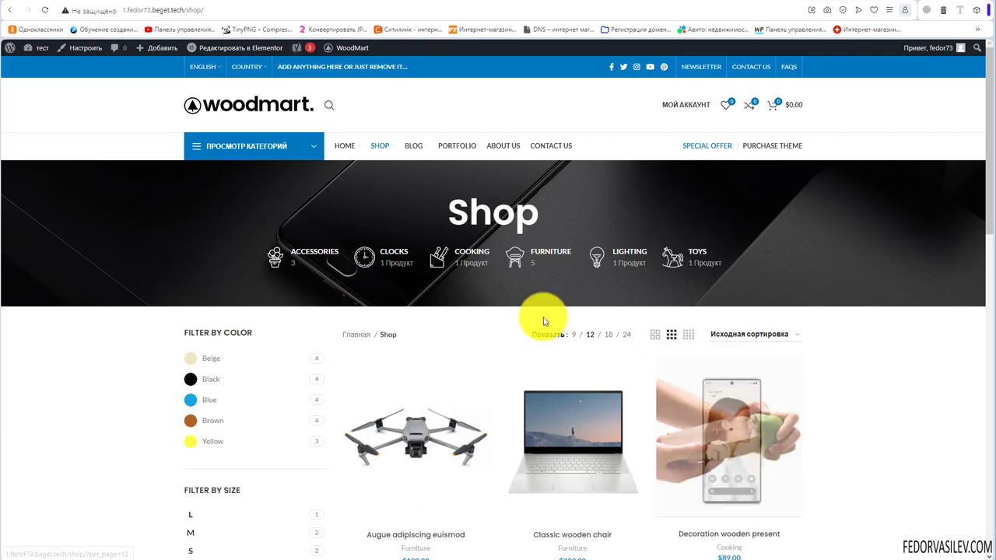
Copy "Augue adipiscing" from the drone's product title on the demo shop and search the products for it
{"action": "scroll", "coordinate": [514, 293], "scroll_direction": "down", "scroll_amount": 1}
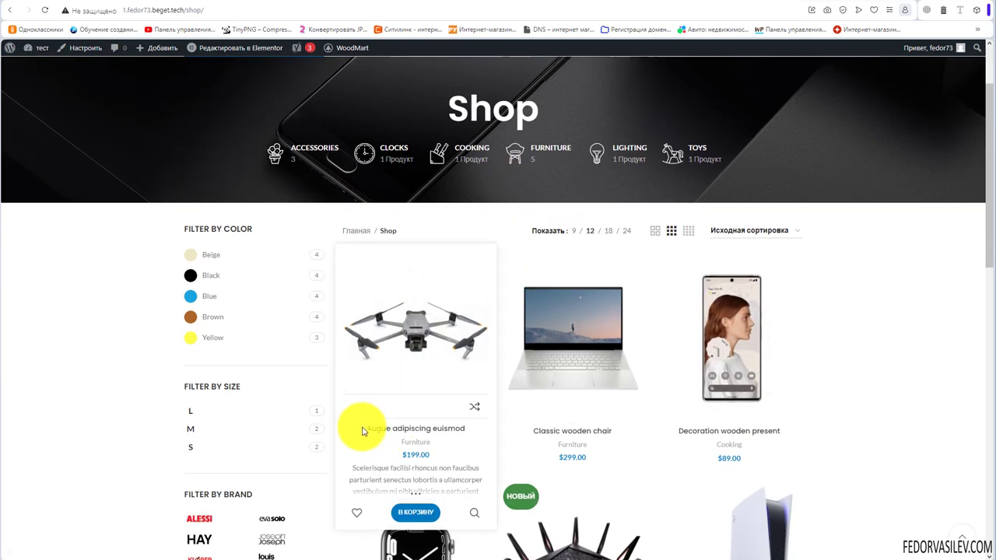
{"action": "left_click_drag", "start_coordinate": [362, 431], "coordinate": [395, 402]}
{"action": "key", "text": "ctrl+c"}
{"action": "scroll", "coordinate": [467, 397], "scroll_direction": "up", "scroll_amount": 1}
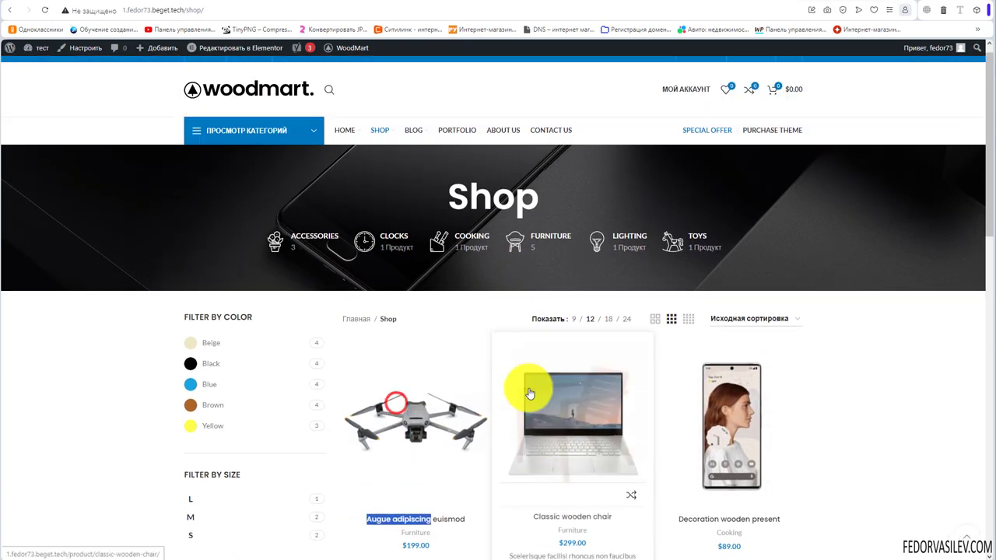
{"action": "scroll", "coordinate": [529, 389], "scroll_direction": "up", "scroll_amount": 1}
{"action": "left_click", "coordinate": [327, 102]}
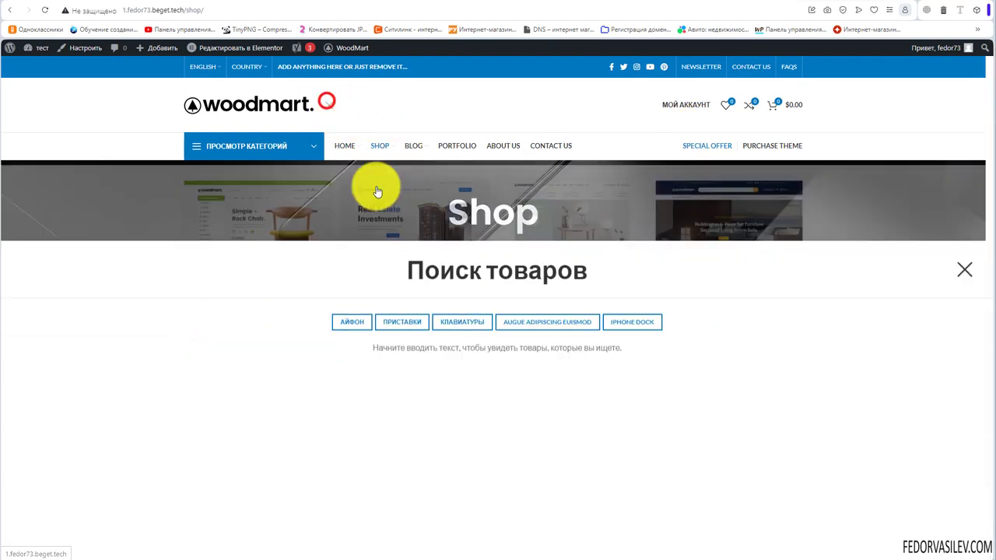
{"action": "right_click", "coordinate": [497, 190]}
{"action": "left_click", "coordinate": [508, 259]}
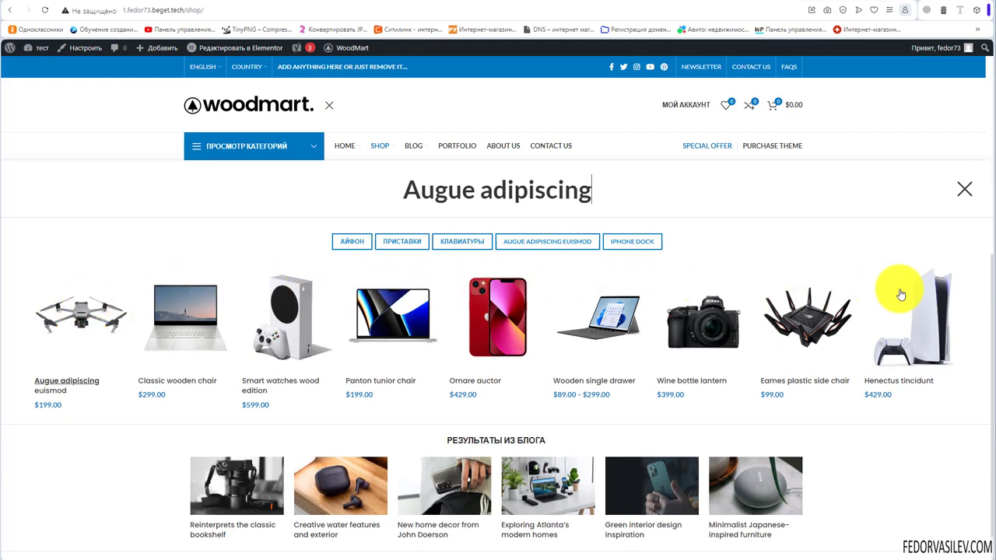
{"action": "left_click_drag", "start_coordinate": [622, 200], "coordinate": [413, 192]}
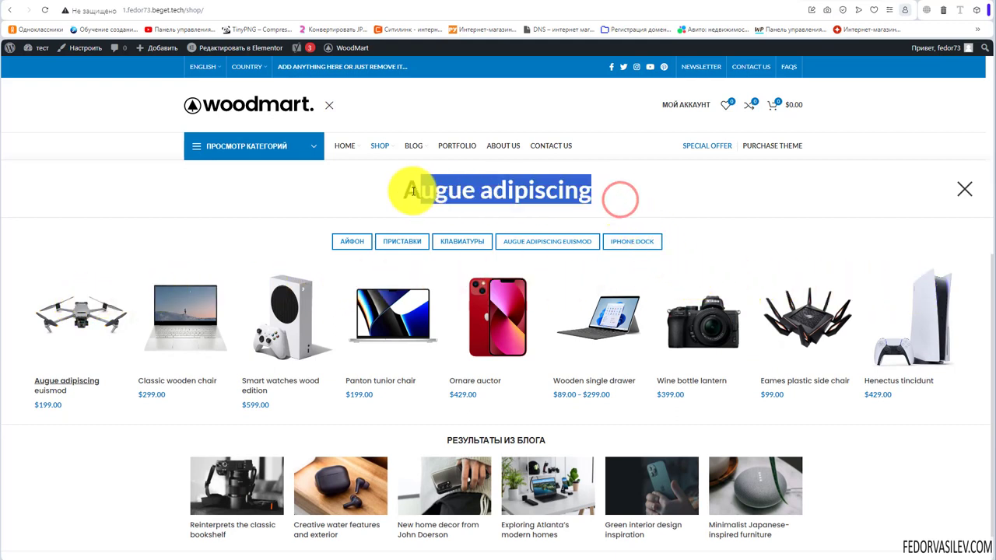
{"action": "left_click", "coordinate": [432, 192]}
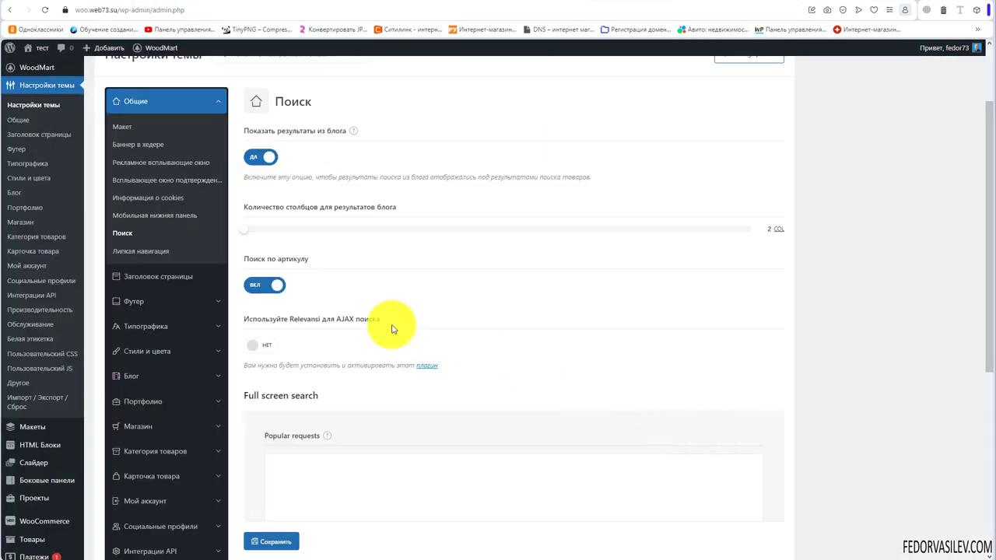
Test the search by SKU: open the Айфон product, copy its SKU 5567890 and search the store for it
{"action": "left_click_drag", "start_coordinate": [294, 259], "coordinate": [261, 259]}
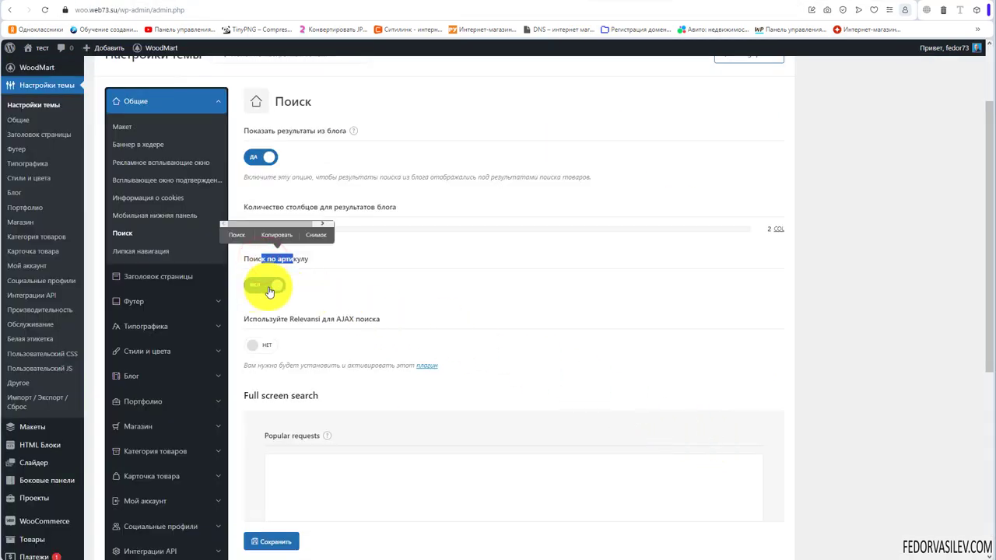
{"action": "left_click", "coordinate": [394, 256]}
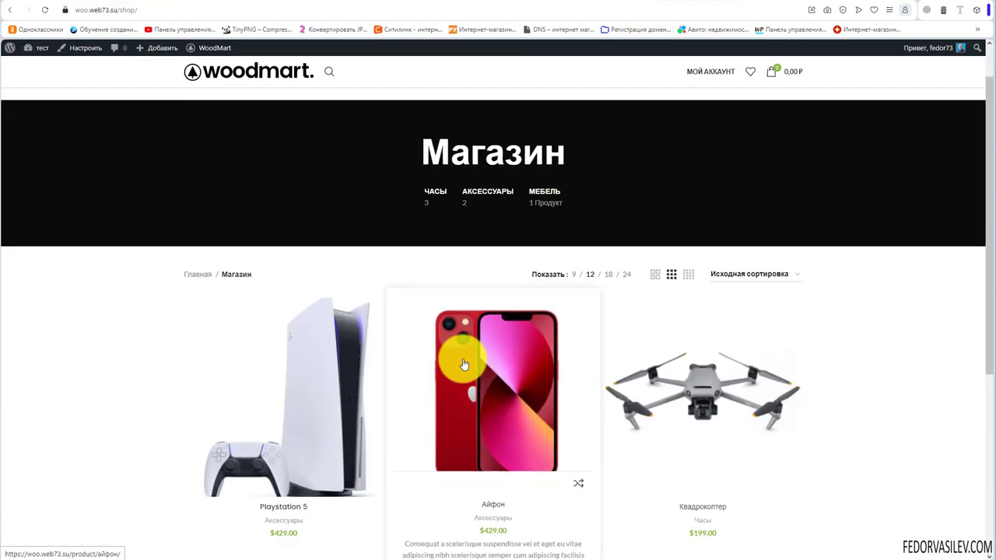
{"action": "left_click", "coordinate": [456, 357]}
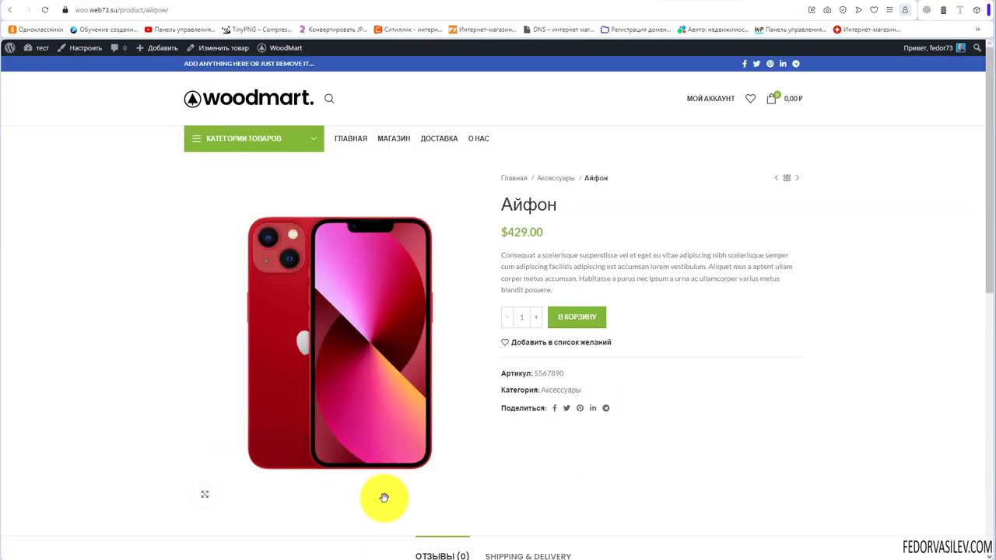
{"action": "left_click_drag", "start_coordinate": [569, 376], "coordinate": [502, 374]}
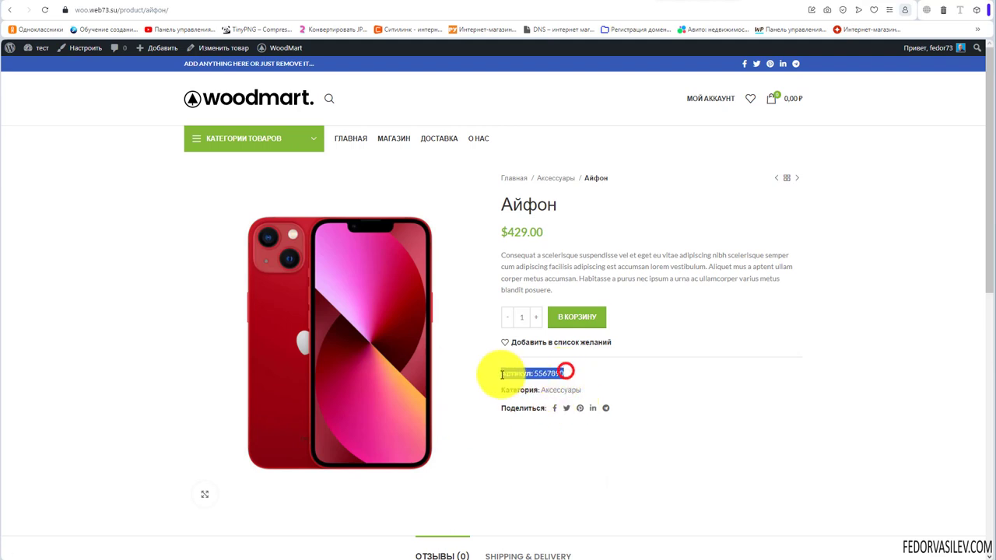
{"action": "left_click", "coordinate": [508, 411]}
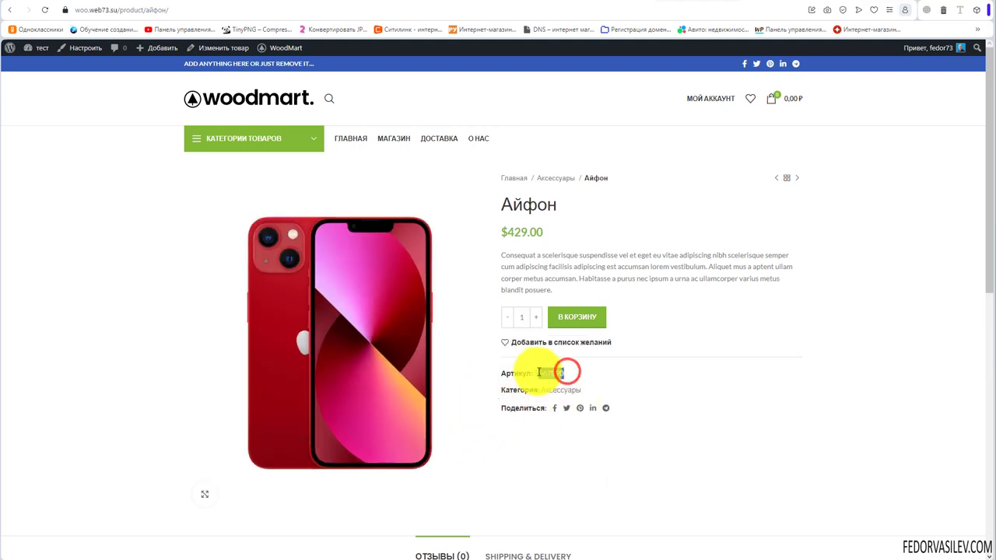
{"action": "left_click", "coordinate": [537, 349]}
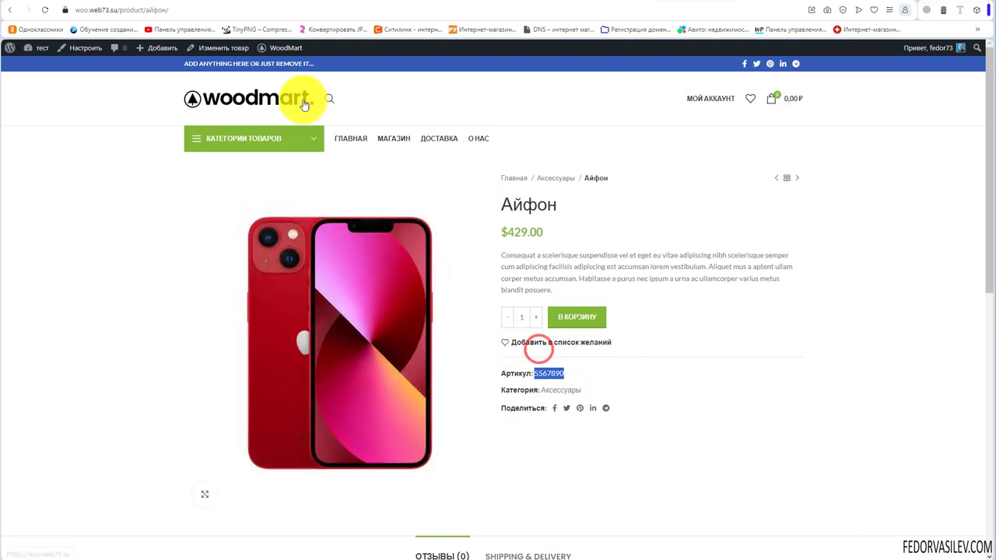
{"action": "left_click", "coordinate": [327, 102]}
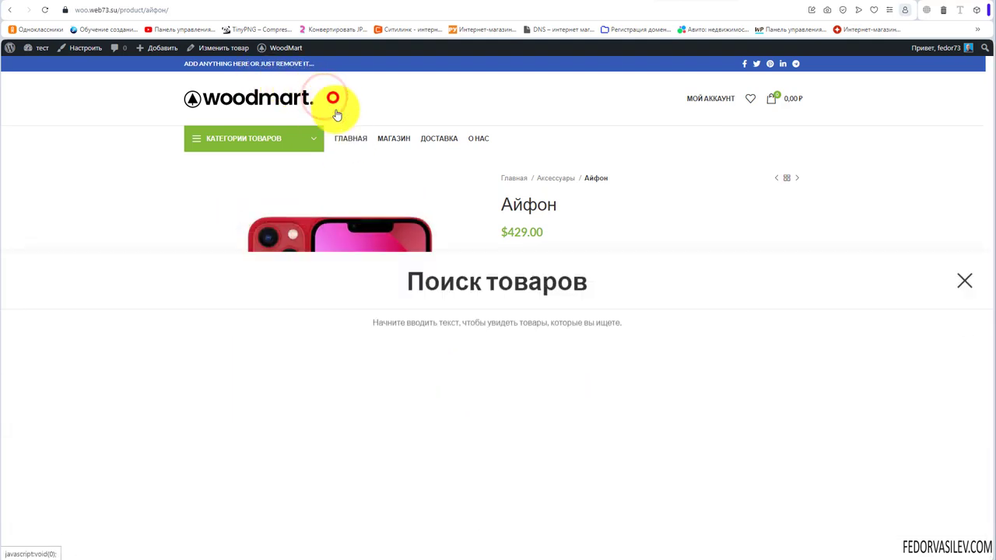
{"action": "right_click", "coordinate": [450, 188]}
{"action": "left_click", "coordinate": [468, 267]}
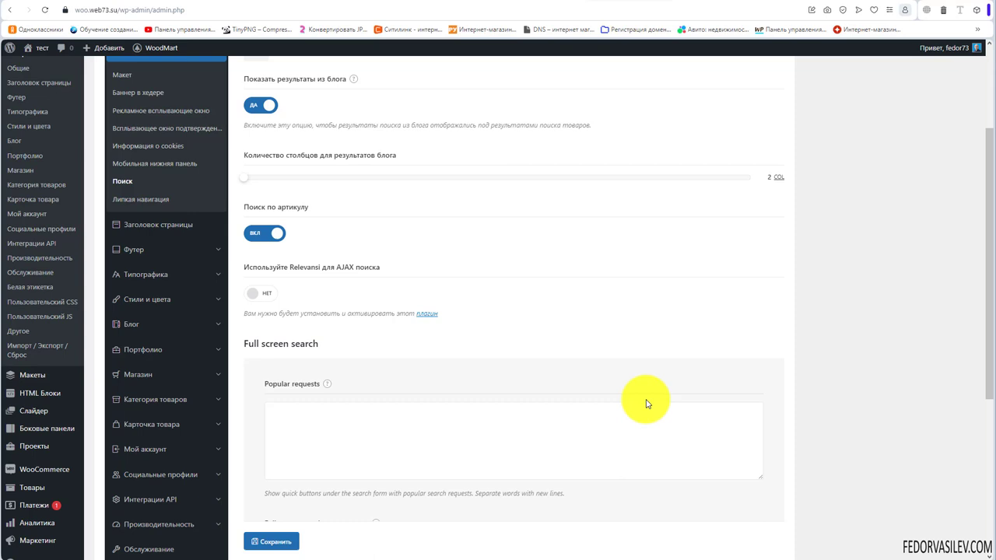
Turn on using Relevanssi for AJAX search in the theme's Search settings
{"action": "left_click_drag", "start_coordinate": [263, 268], "coordinate": [358, 274]}
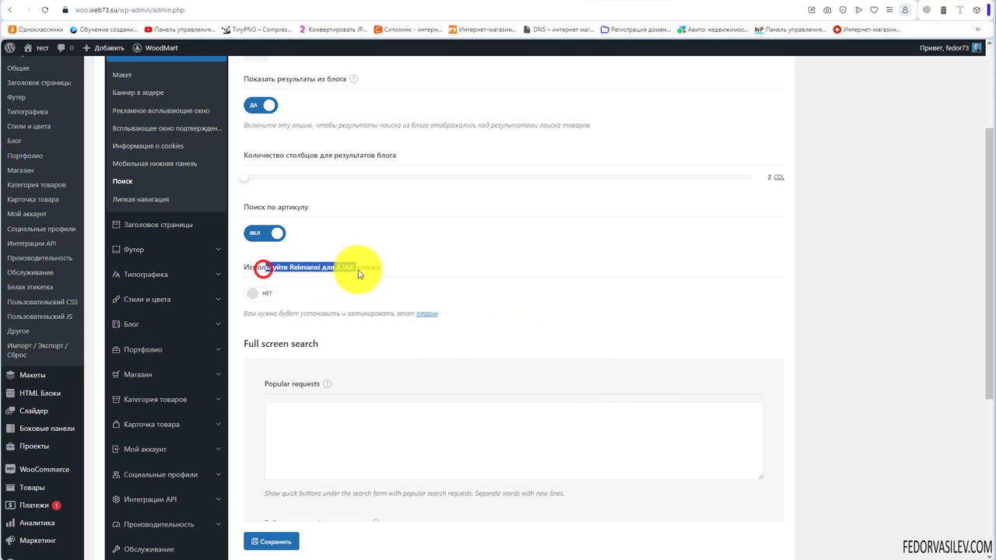
{"action": "left_click", "coordinate": [329, 295]}
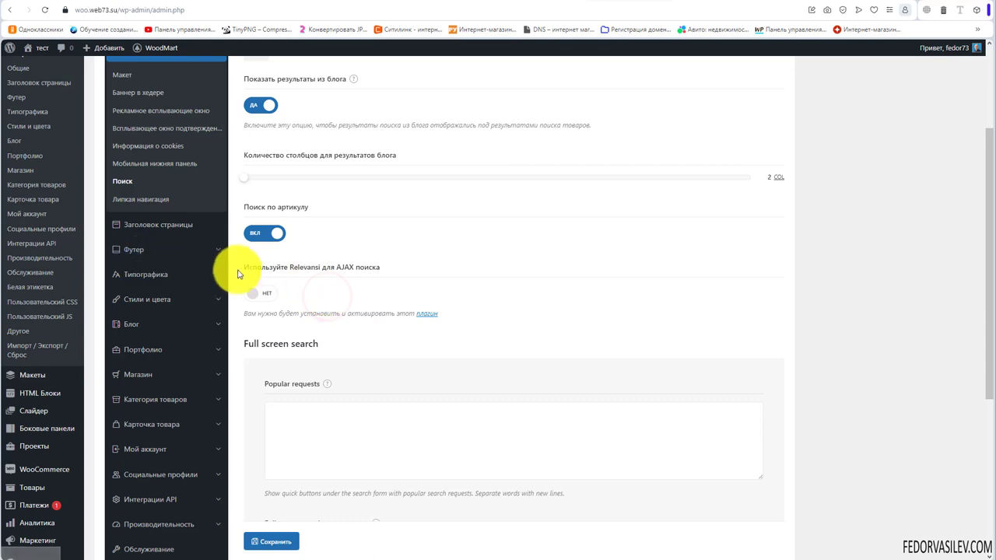
{"action": "left_click_drag", "start_coordinate": [244, 267], "coordinate": [323, 266]}
{"action": "left_click", "coordinate": [261, 294]}
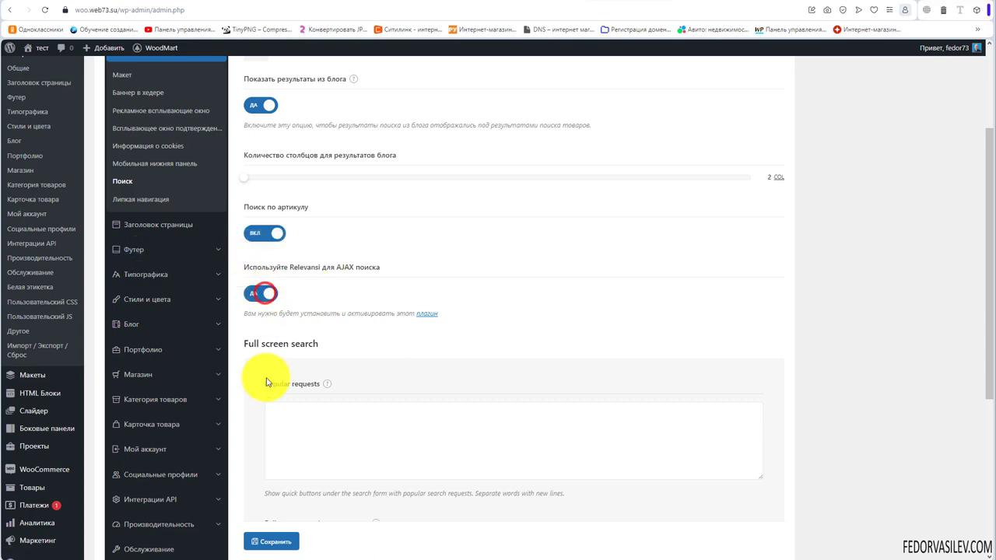
Open the linked Relevanssi plugin page on WordPress.org and examine its description and key features
{"action": "left_click", "coordinate": [423, 313]}
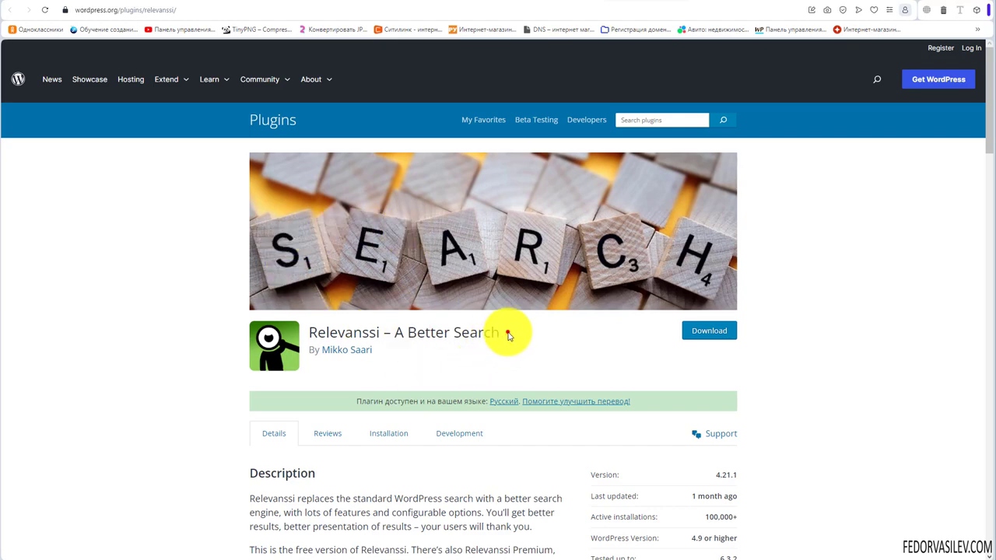
{"action": "left_click_drag", "start_coordinate": [508, 335], "coordinate": [342, 333]}
{"action": "left_click", "coordinate": [211, 254]}
{"action": "scroll", "coordinate": [216, 253], "scroll_direction": "down", "scroll_amount": 1}
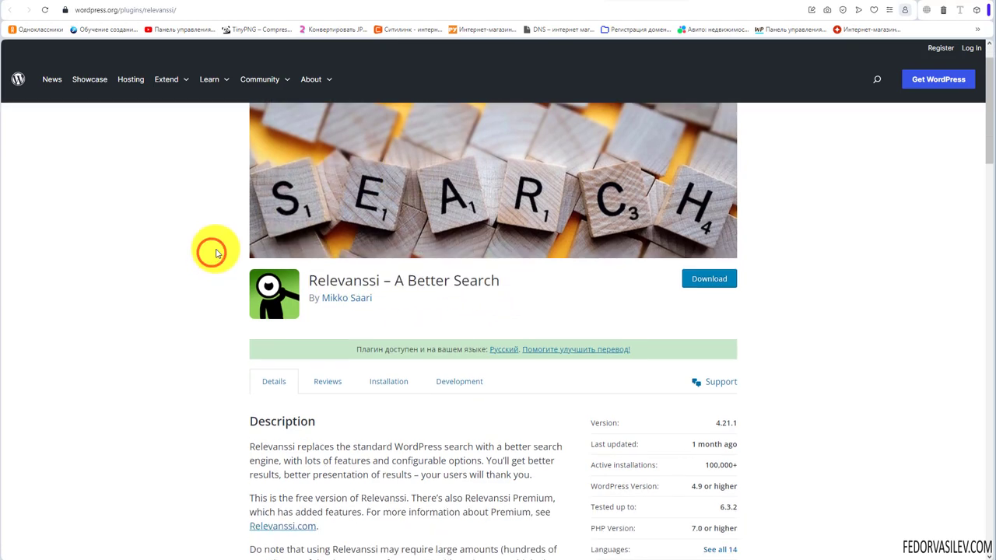
{"action": "scroll", "coordinate": [217, 253], "scroll_direction": "down", "scroll_amount": 4}
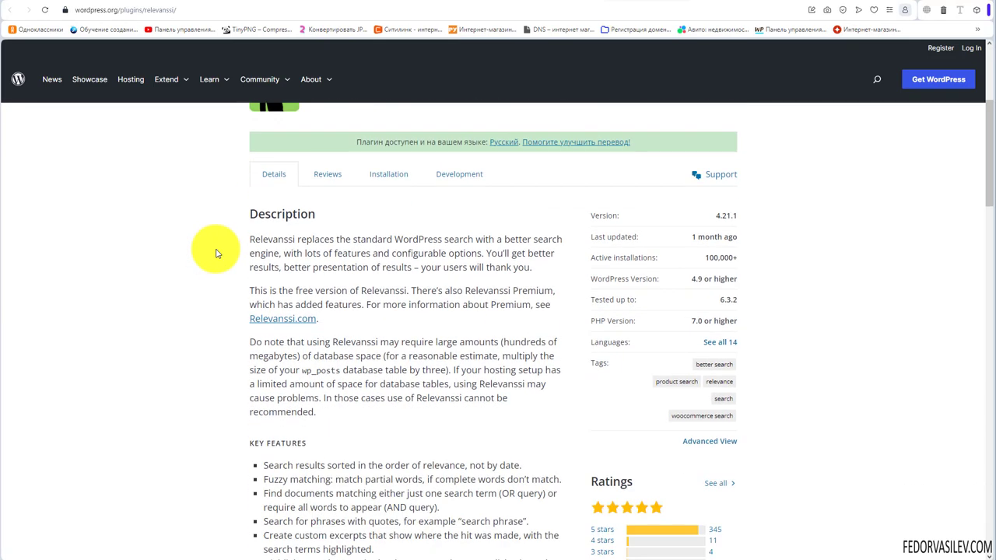
{"action": "scroll", "coordinate": [389, 207], "scroll_direction": "down", "scroll_amount": 5}
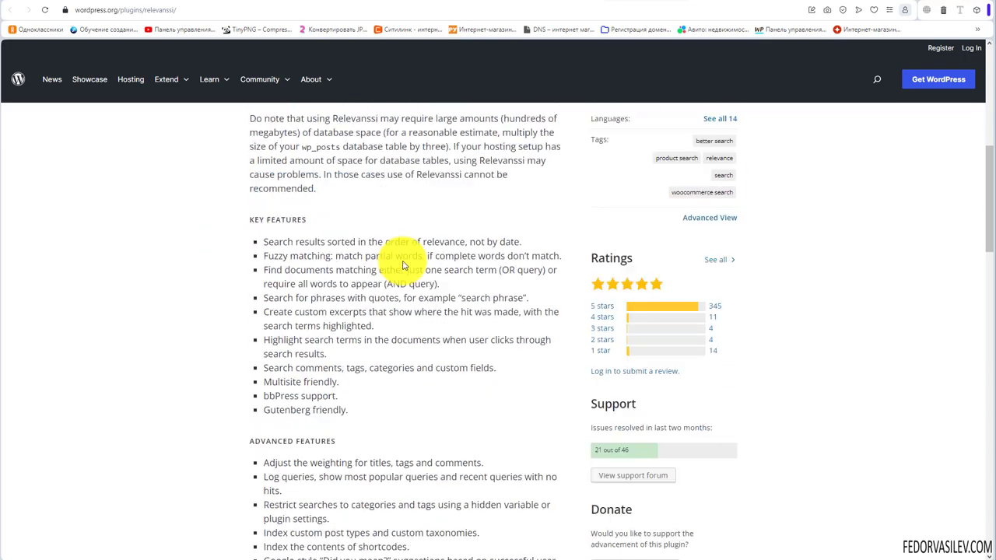
{"action": "scroll", "coordinate": [400, 255], "scroll_direction": "up", "scroll_amount": 10}
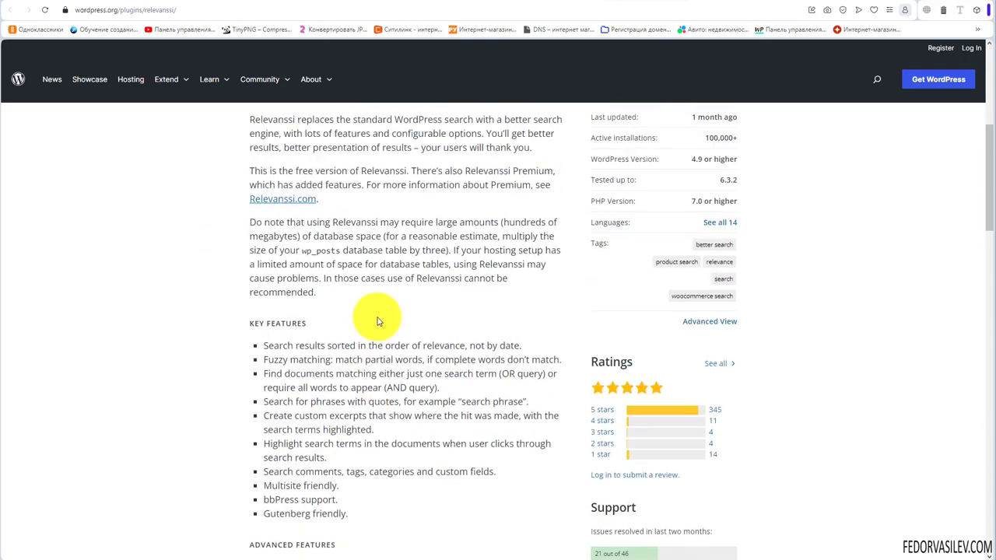
Return to the theme's Search settings and save them
{"action": "left_click", "coordinate": [667, 3]}
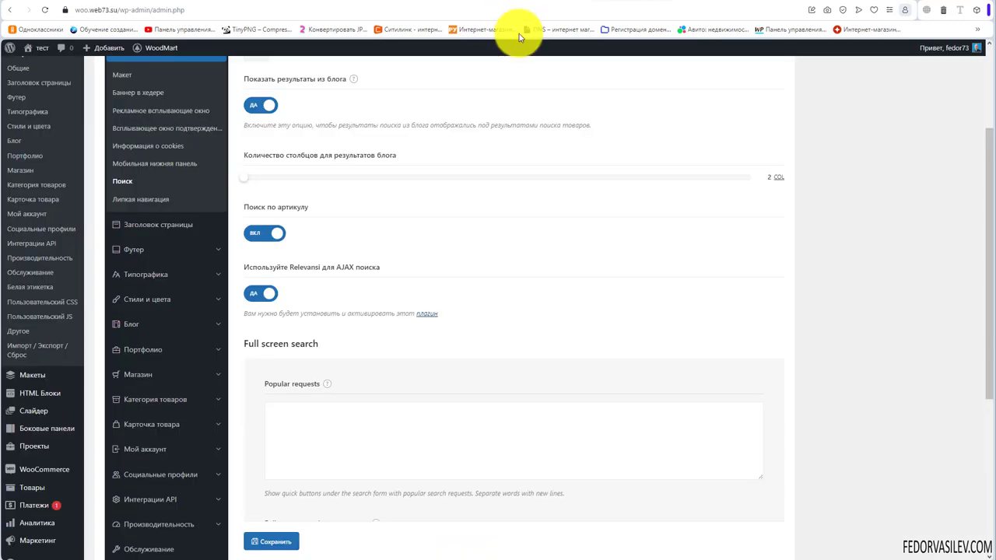
{"action": "left_click", "coordinate": [274, 545]}
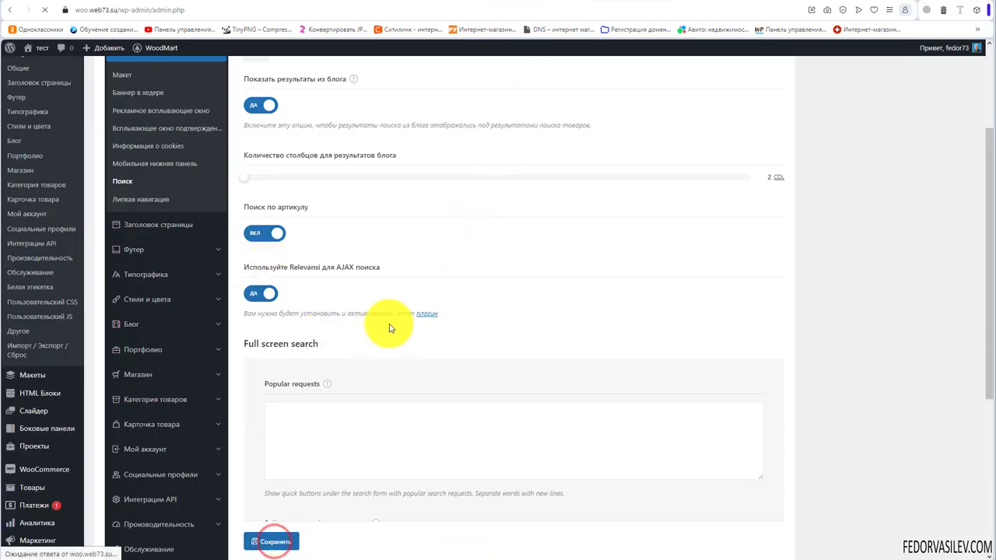
Upload the plugin archive relevanssi.4.21.2.zip from the computer, install it on the site and activate it
{"action": "scroll", "coordinate": [68, 323], "scroll_direction": "down", "scroll_amount": 2}
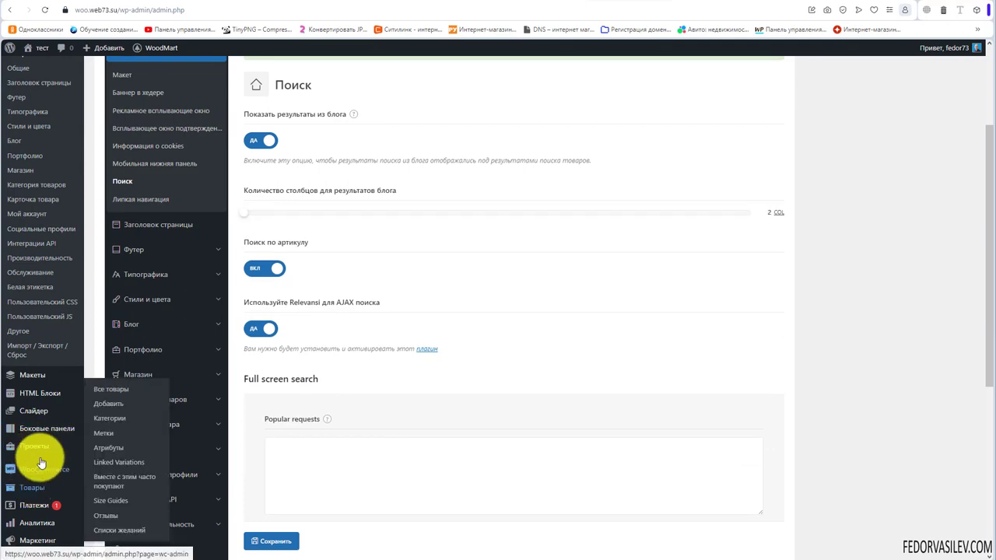
{"action": "scroll", "coordinate": [46, 451], "scroll_direction": "down", "scroll_amount": 3}
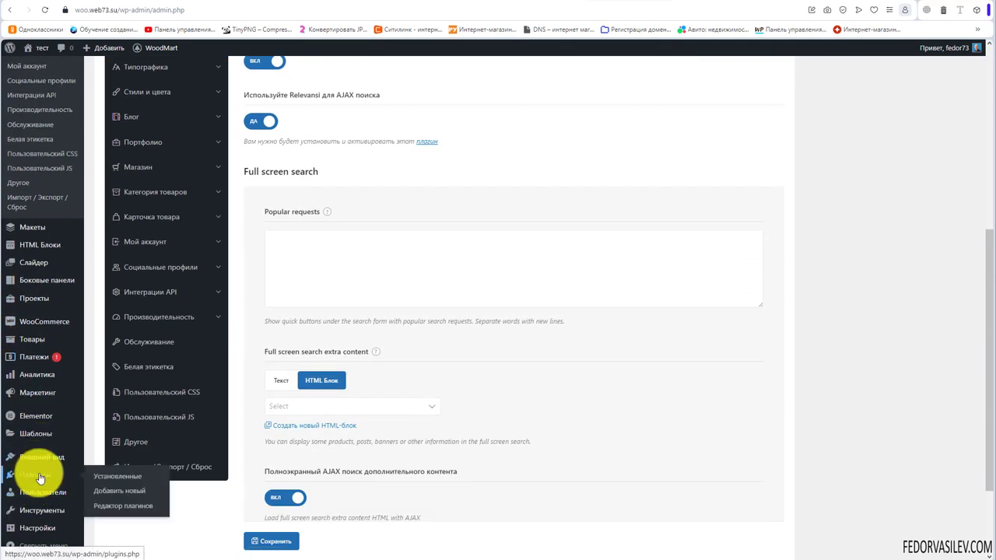
{"action": "left_click", "coordinate": [119, 490]}
{"action": "left_click", "coordinate": [235, 74]}
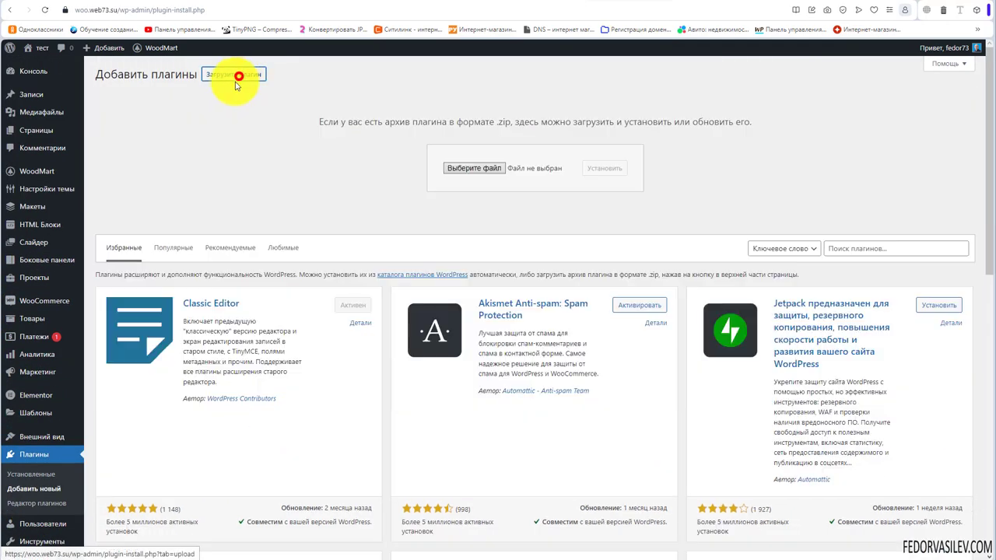
{"action": "left_click", "coordinate": [474, 168]}
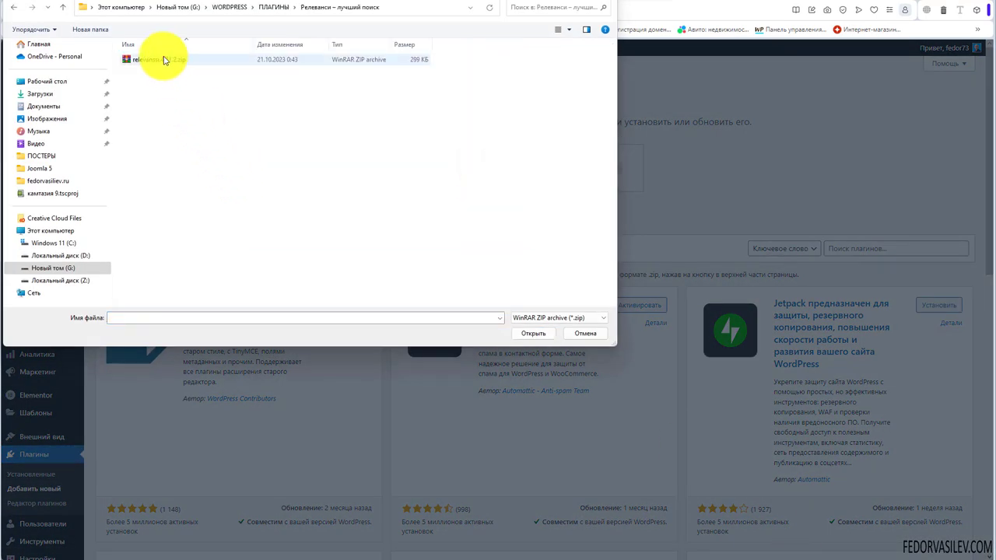
{"action": "left_click", "coordinate": [162, 59]}
{"action": "left_click", "coordinate": [534, 334]}
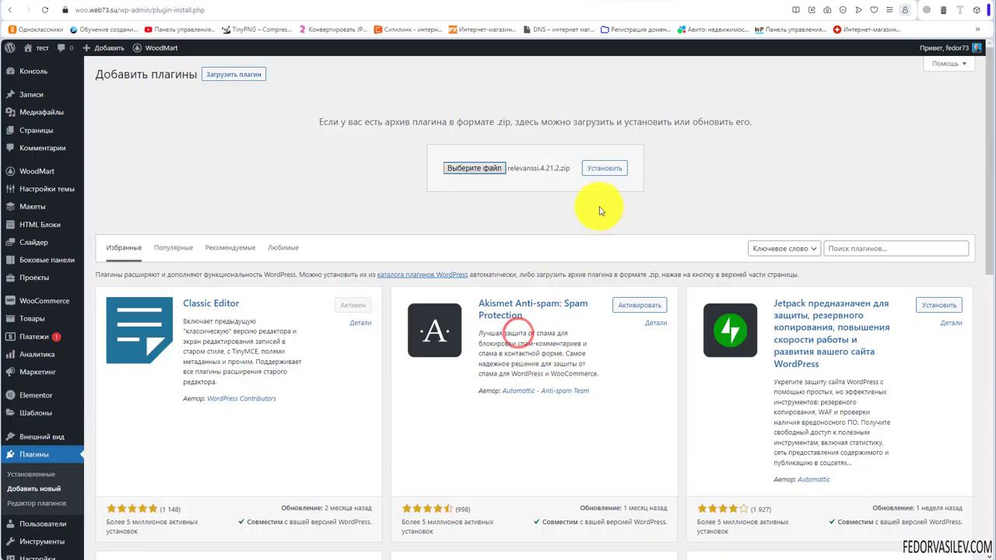
{"action": "left_click", "coordinate": [604, 168]}
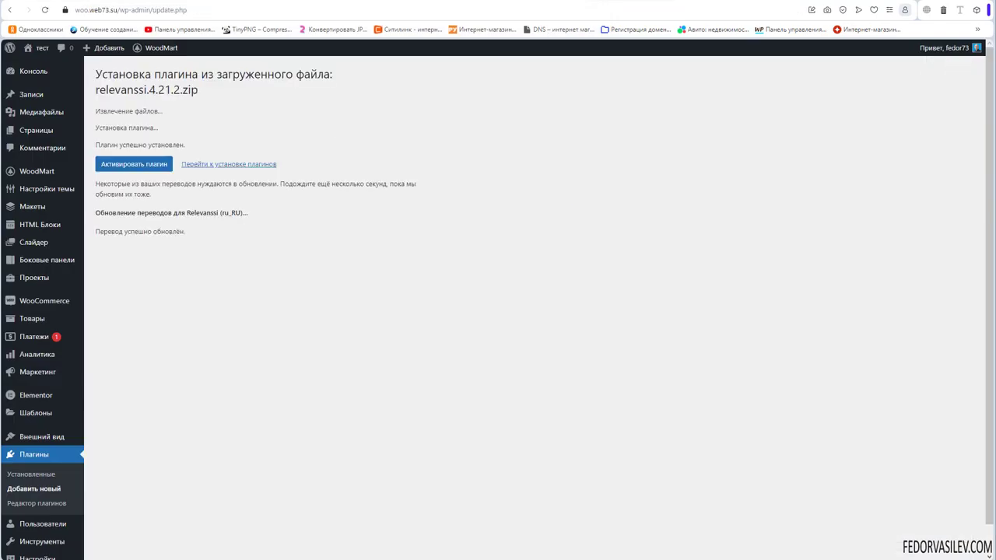
{"action": "left_click", "coordinate": [147, 164]}
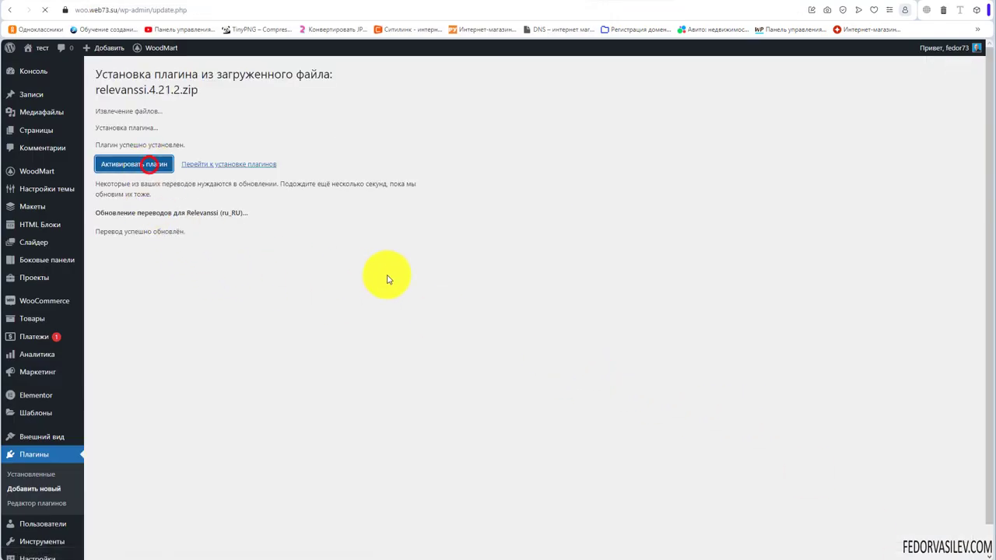
Open the Relevanssi plugin's settings and review the getting-started instructions on its overview page
{"action": "mouse_move", "coordinate": [45, 529]}
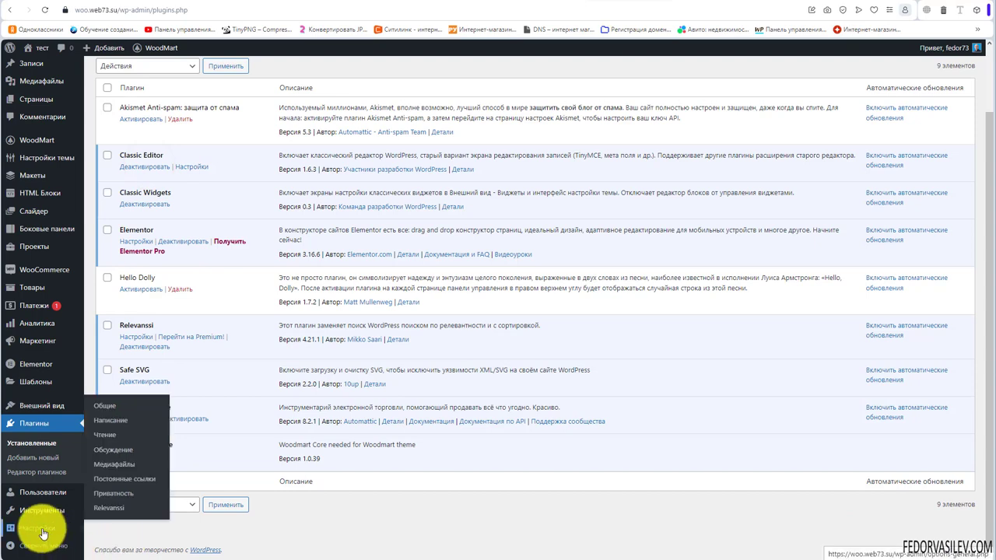
{"action": "left_click", "coordinate": [110, 510]}
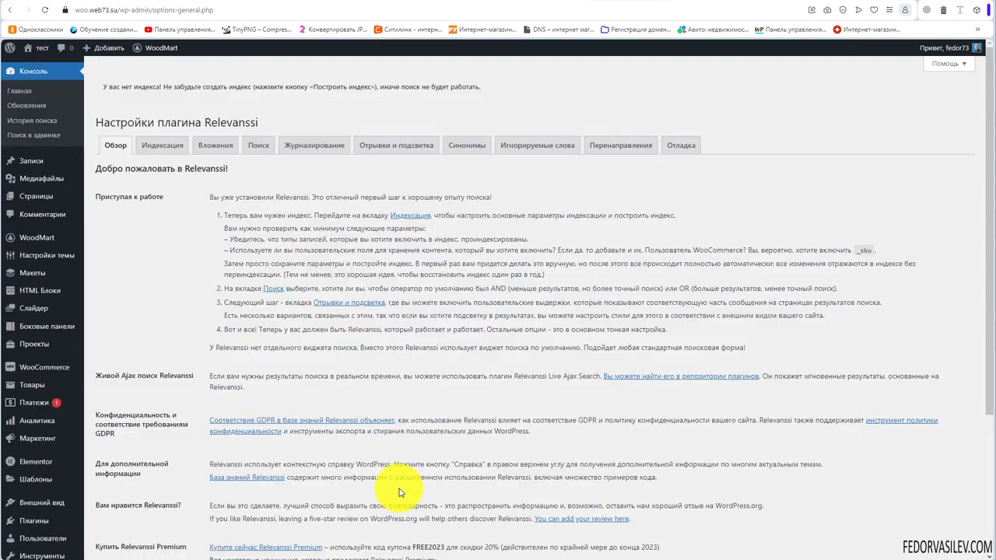
{"action": "scroll", "coordinate": [323, 223], "scroll_direction": "down", "scroll_amount": 3}
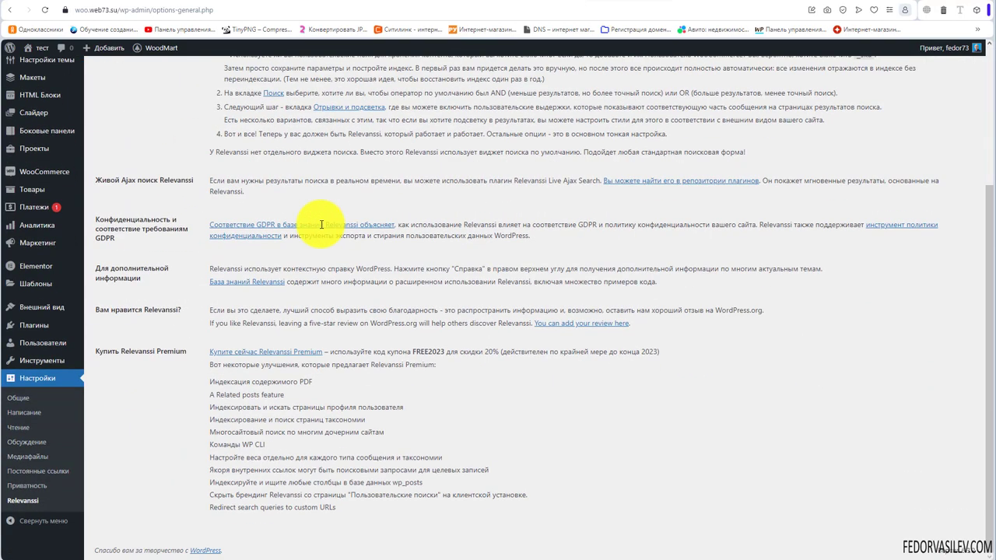
{"action": "scroll", "coordinate": [311, 249], "scroll_direction": "up", "scroll_amount": 3}
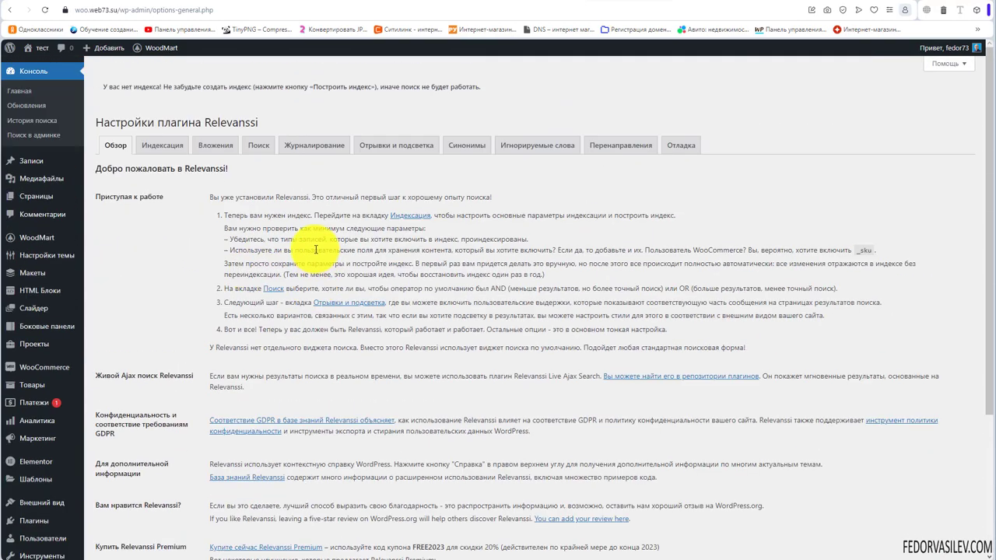
Open the Relevanssi indexing settings and examine the index-building options and the record types selected for indexing
{"action": "mouse_move", "coordinate": [67, 192]}
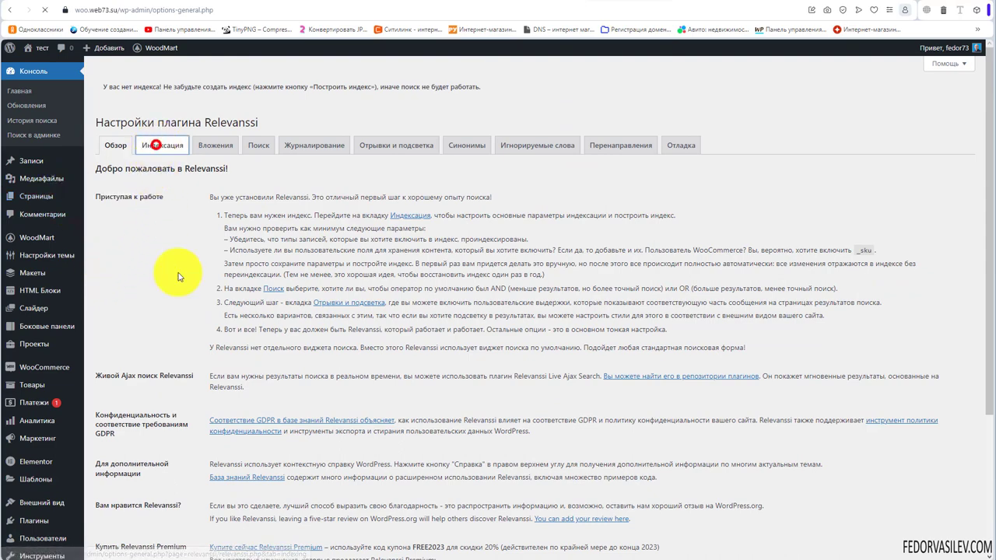
{"action": "left_click", "coordinate": [156, 147]}
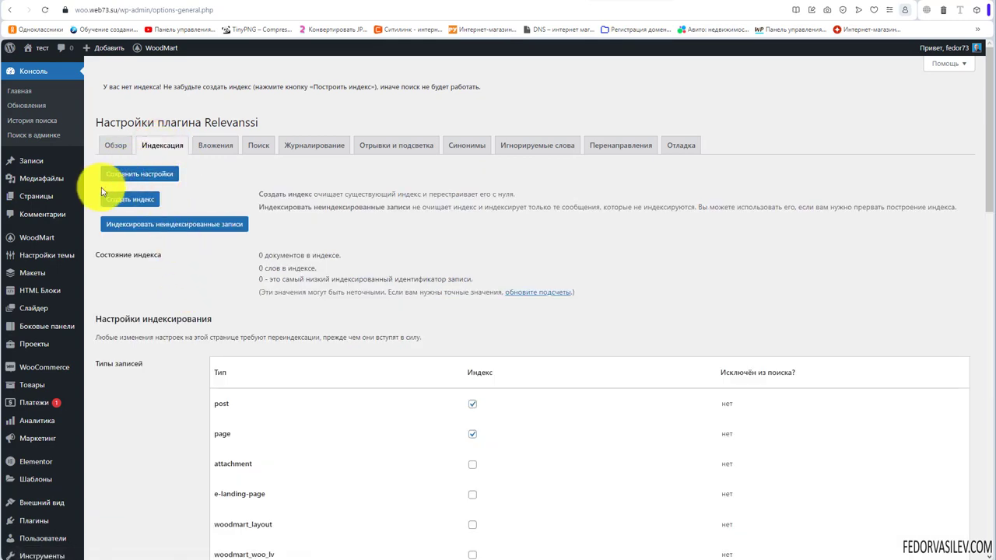
{"action": "scroll", "coordinate": [316, 166], "scroll_direction": "down", "scroll_amount": 3}
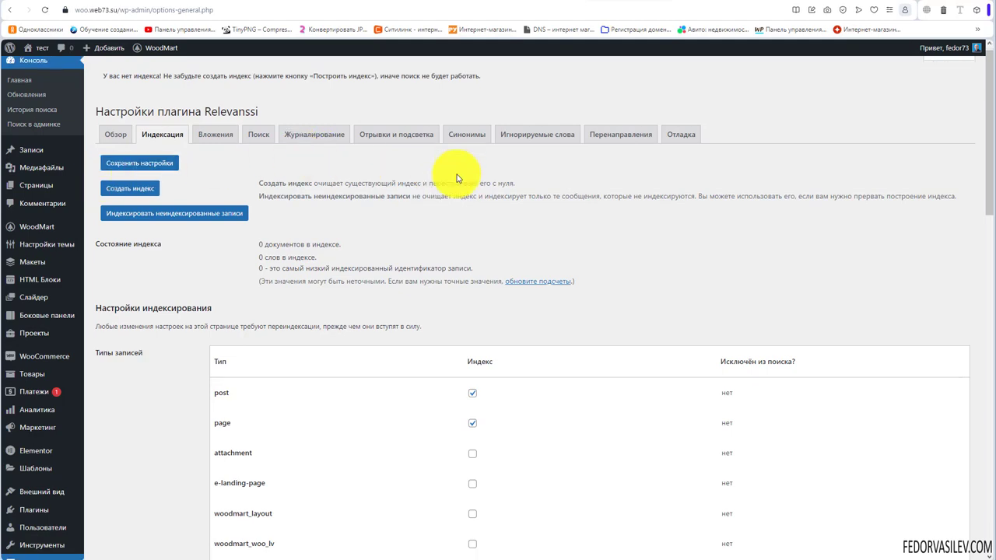
{"action": "scroll", "coordinate": [206, 246], "scroll_direction": "up", "scroll_amount": 3}
{"action": "scroll", "coordinate": [207, 246], "scroll_direction": "up", "scroll_amount": 1}
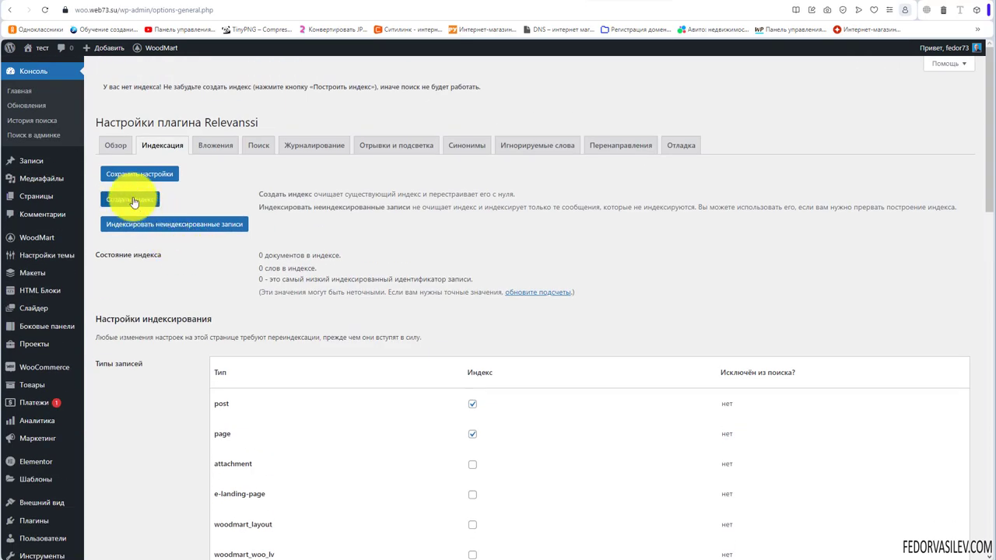
{"action": "scroll", "coordinate": [195, 211], "scroll_direction": "down", "scroll_amount": 3}
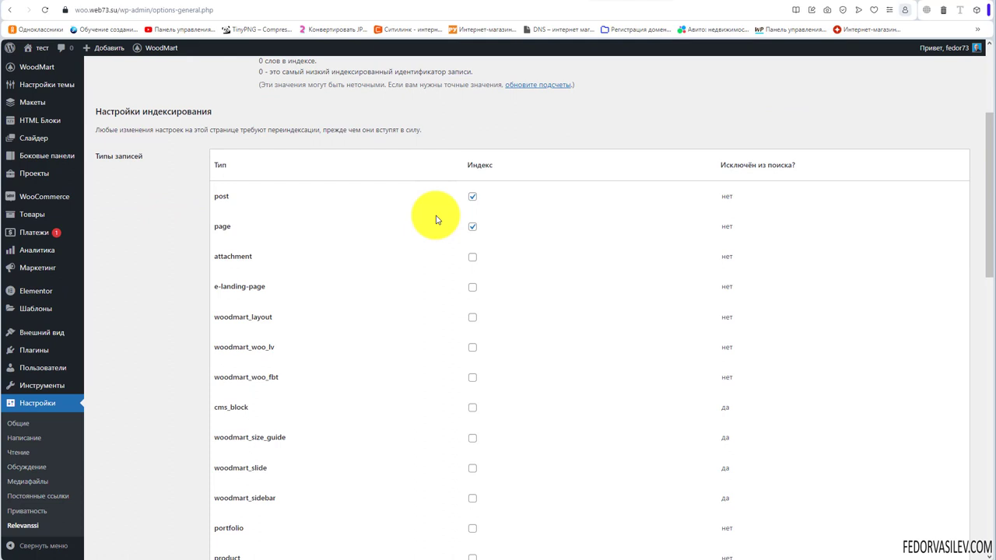
{"action": "double_click", "coordinate": [219, 197]}
{"action": "double_click", "coordinate": [223, 227]}
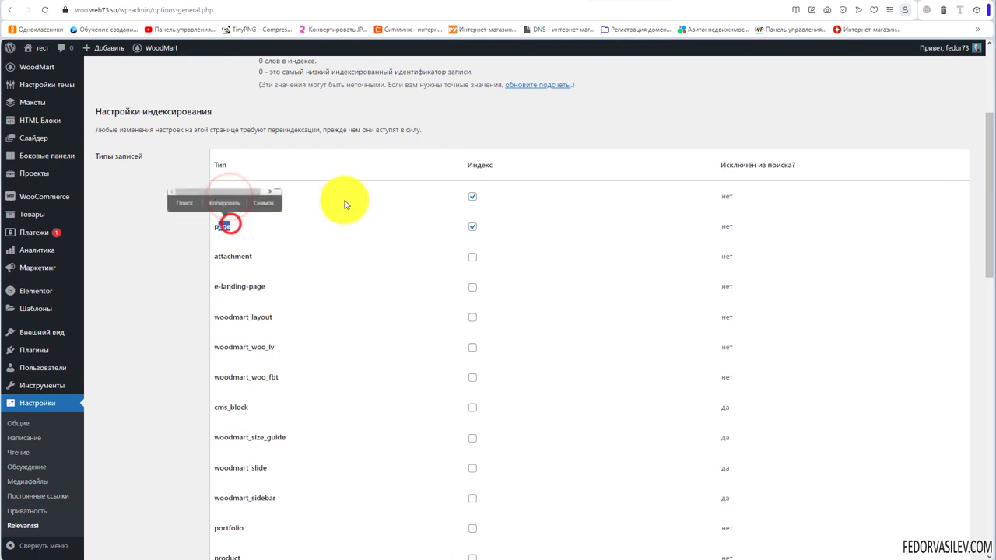
{"action": "scroll", "coordinate": [231, 246], "scroll_direction": "up", "scroll_amount": 2}
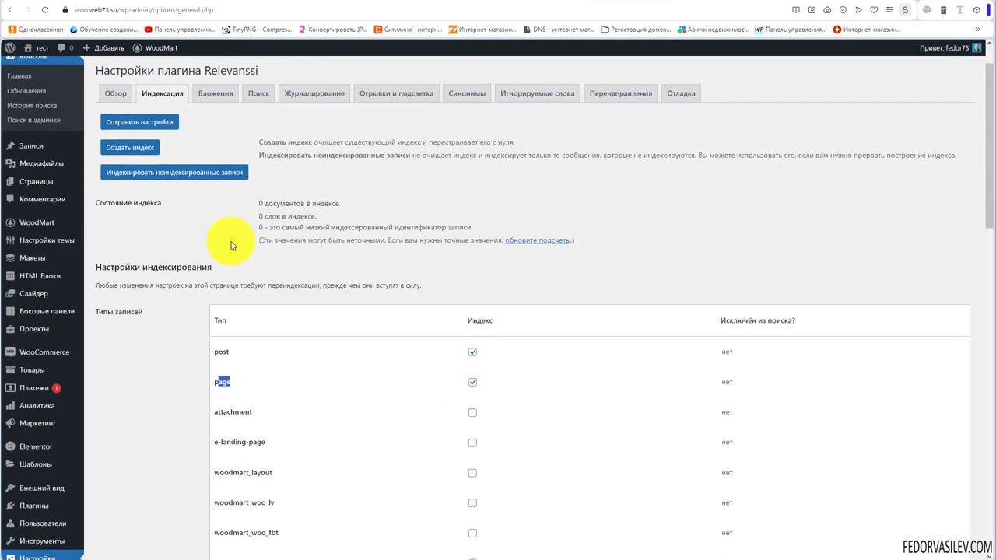
{"action": "double_click", "coordinate": [156, 266]}
{"action": "scroll", "coordinate": [483, 281], "scroll_direction": "down", "scroll_amount": 2}
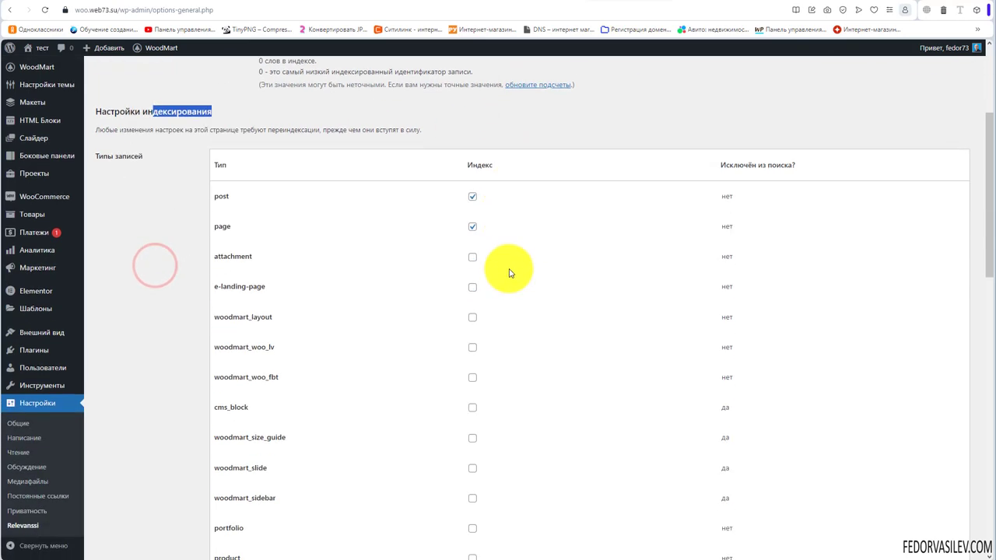
{"action": "double_click", "coordinate": [125, 157]}
{"action": "triple_click", "coordinate": [109, 154]}
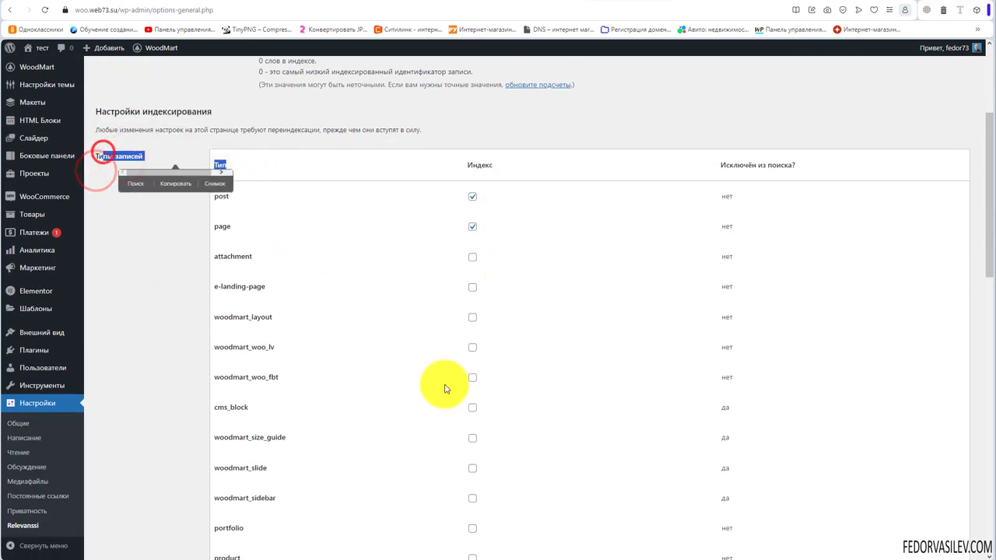
Review the remaining record types and include product and product_variation in the Relevanssi index
{"action": "scroll", "coordinate": [288, 256], "scroll_direction": "down", "scroll_amount": 2}
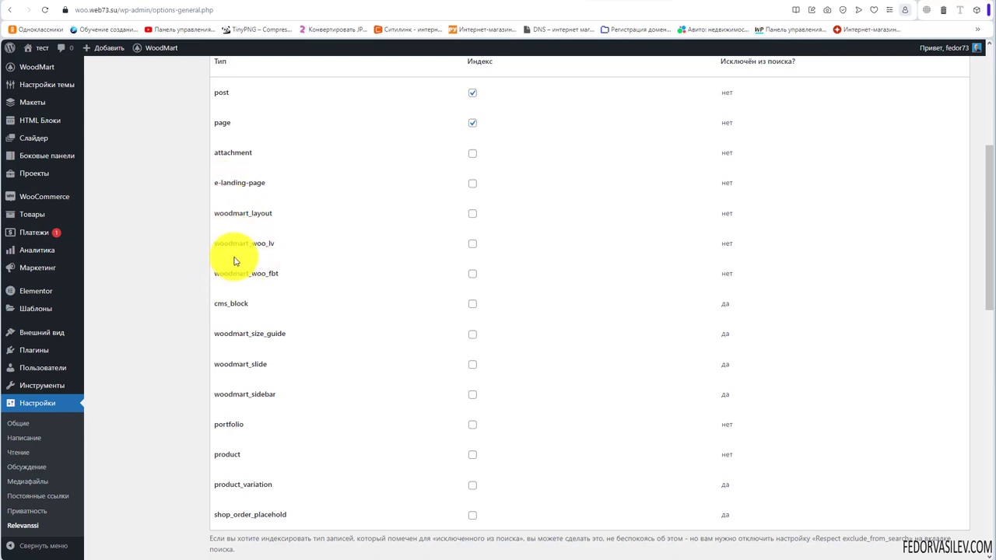
{"action": "left_click_drag", "start_coordinate": [216, 305], "coordinate": [260, 338]}
{"action": "left_click", "coordinate": [256, 327]}
{"action": "left_click", "coordinate": [256, 336]}
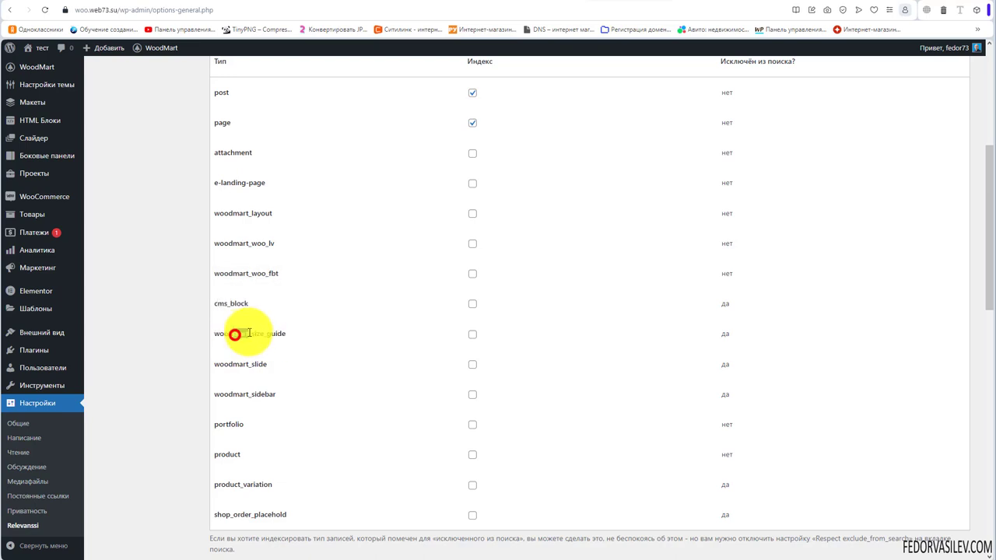
{"action": "left_click_drag", "start_coordinate": [234, 335], "coordinate": [266, 335]}
{"action": "scroll", "coordinate": [336, 336], "scroll_direction": "down", "scroll_amount": 2}
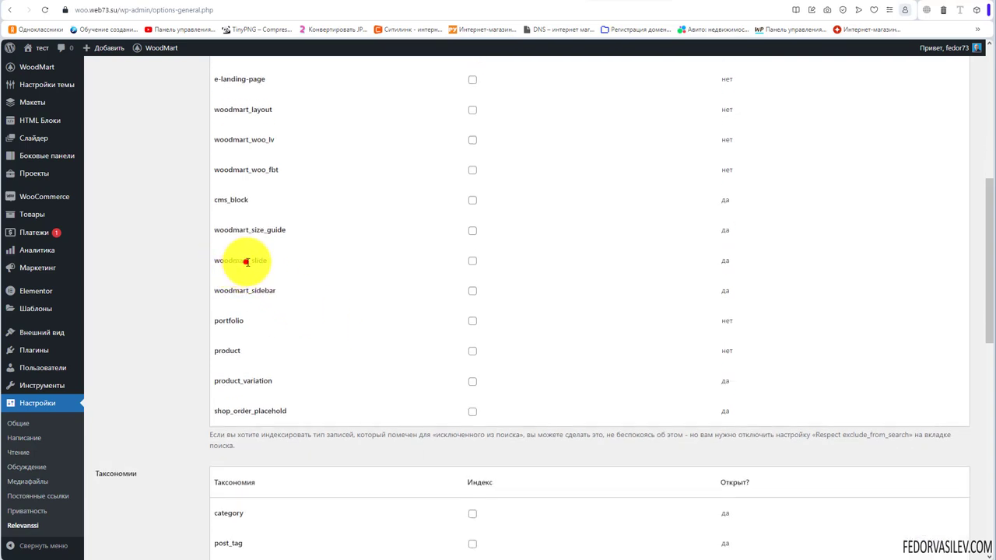
{"action": "left_click_drag", "start_coordinate": [246, 262], "coordinate": [266, 263]}
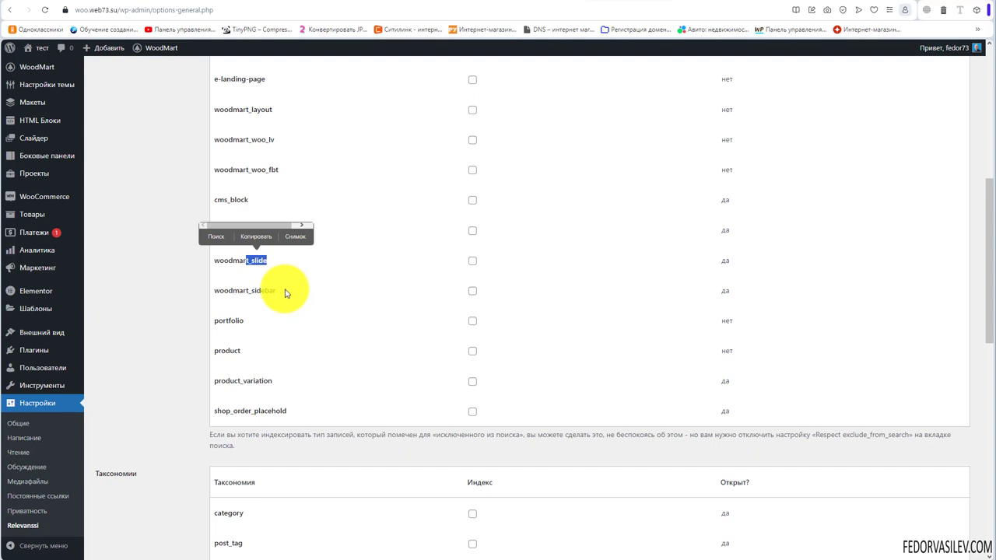
{"action": "left_click_drag", "start_coordinate": [283, 291], "coordinate": [223, 287]}
{"action": "left_click_drag", "start_coordinate": [246, 319], "coordinate": [217, 336]}
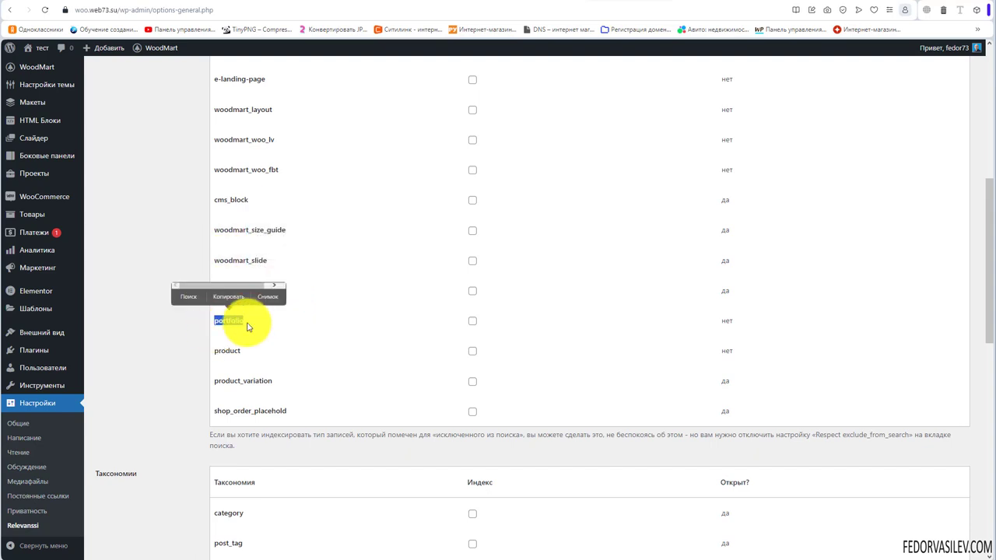
{"action": "left_click", "coordinate": [251, 323]}
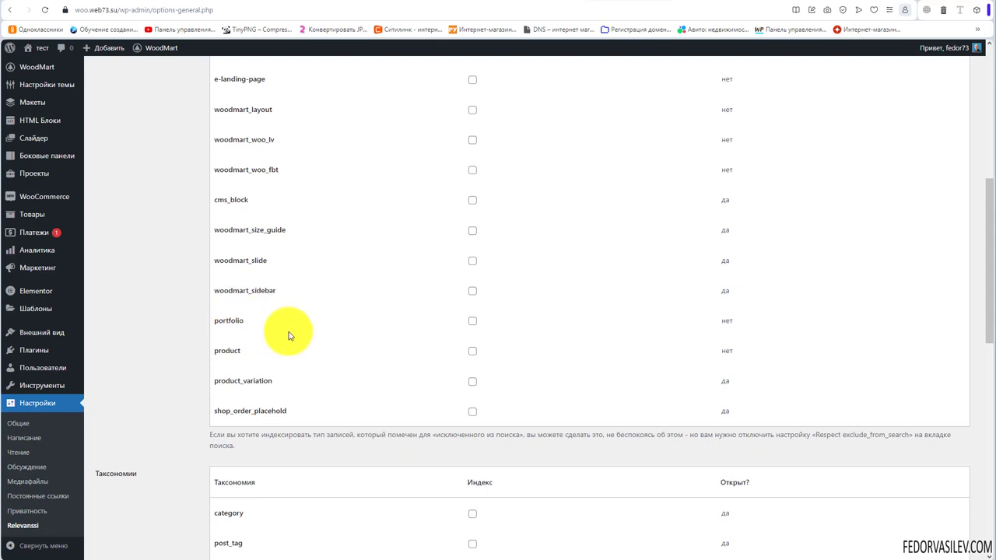
{"action": "left_click", "coordinate": [472, 348]}
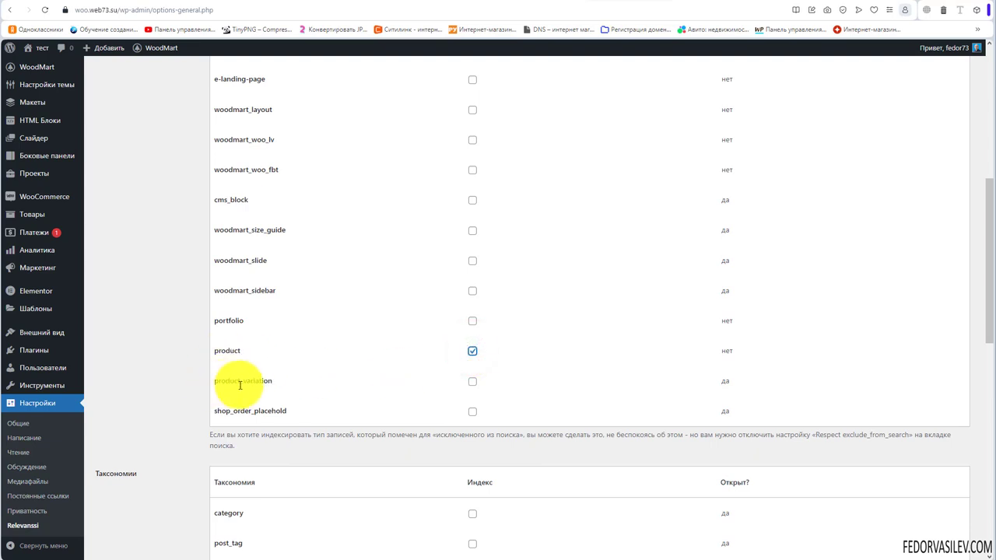
{"action": "left_click", "coordinate": [472, 382]}
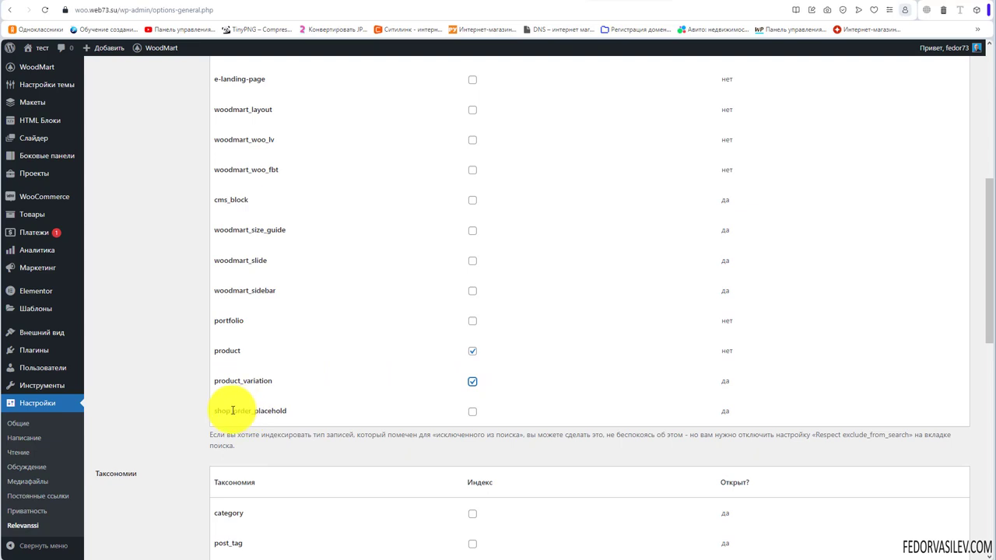
Look through the taxonomy, custom field and advanced indexing options, and save the Relevanssi indexing settings
{"action": "scroll", "coordinate": [295, 411], "scroll_direction": "down", "scroll_amount": 3}
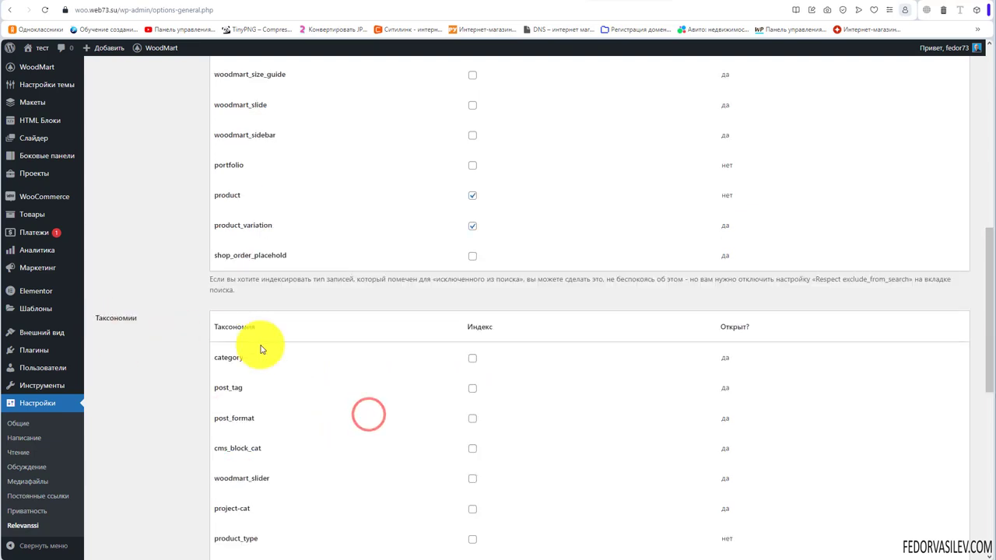
{"action": "scroll", "coordinate": [356, 311], "scroll_direction": "down", "scroll_amount": 1}
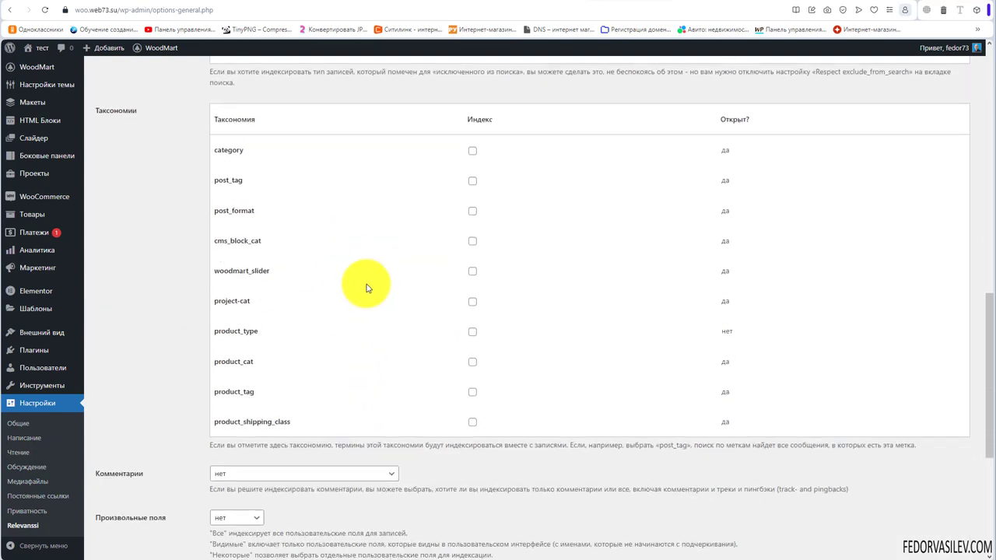
{"action": "scroll", "coordinate": [367, 288], "scroll_direction": "down", "scroll_amount": 3}
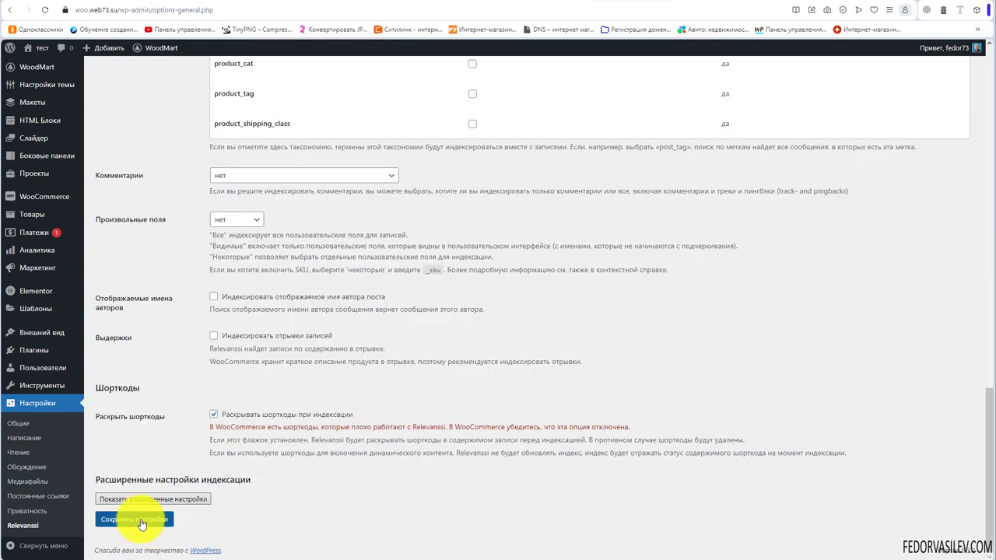
{"action": "left_click", "coordinate": [161, 500]}
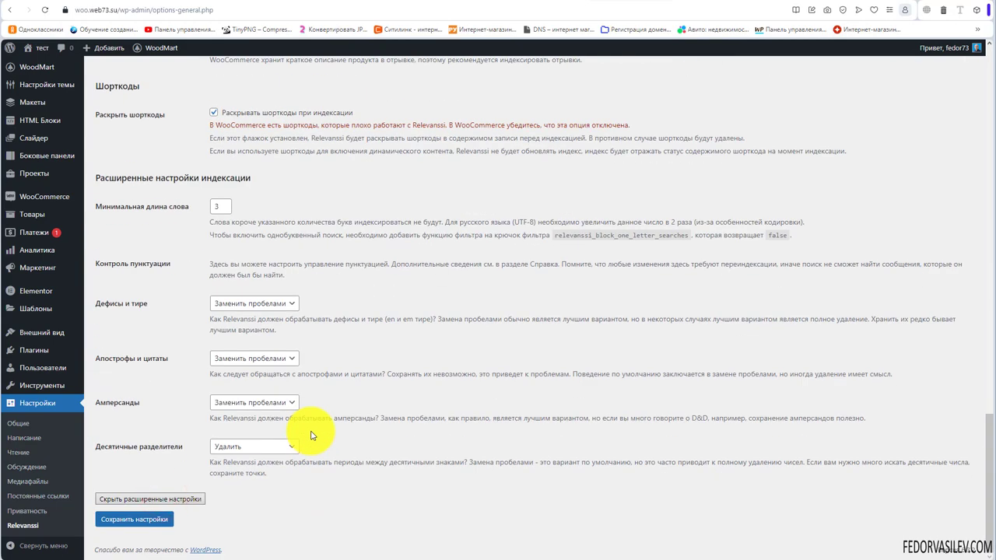
{"action": "left_click", "coordinate": [148, 520]}
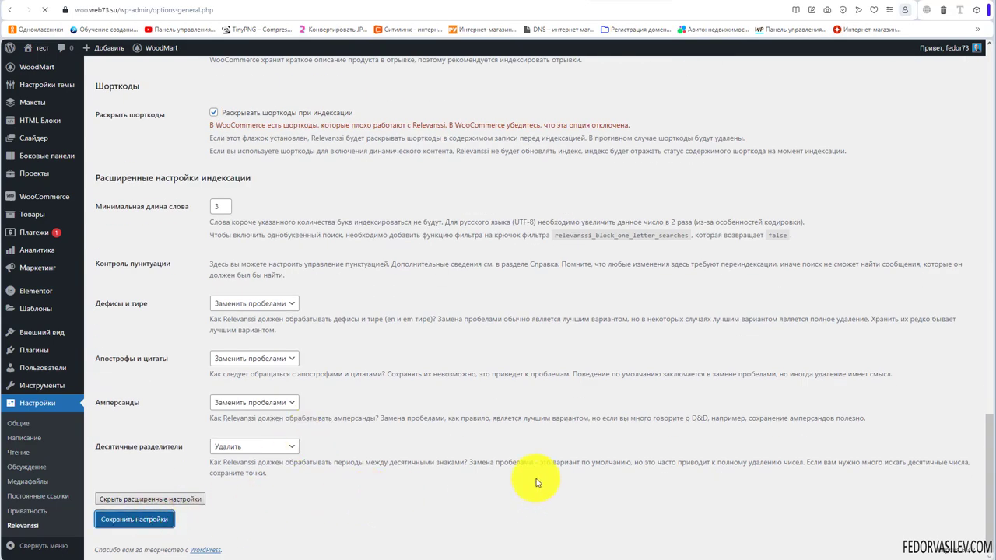
Review the Relevanssi search settings for restricting categories, excluding categories and excluding individual posts by ID
{"action": "scroll", "coordinate": [393, 269], "scroll_direction": "down", "scroll_amount": 5}
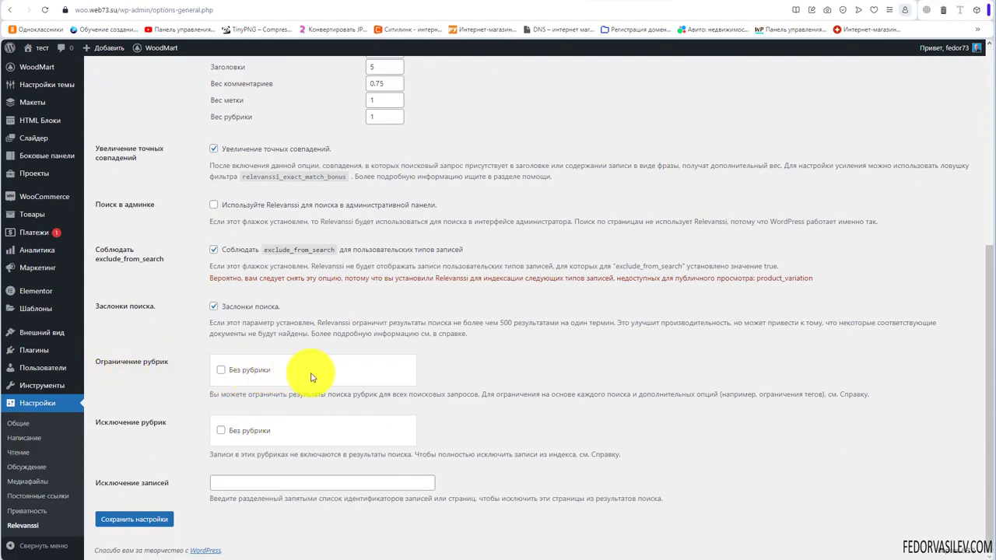
{"action": "left_click", "coordinate": [221, 430]}
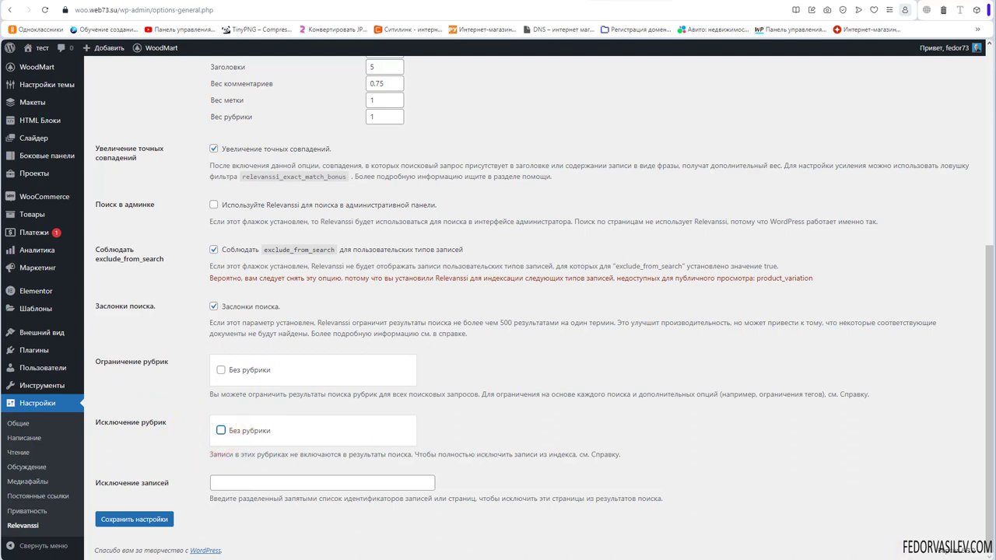
{"action": "left_click_drag", "start_coordinate": [285, 502], "coordinate": [433, 506]}
{"action": "left_click", "coordinate": [213, 483]}
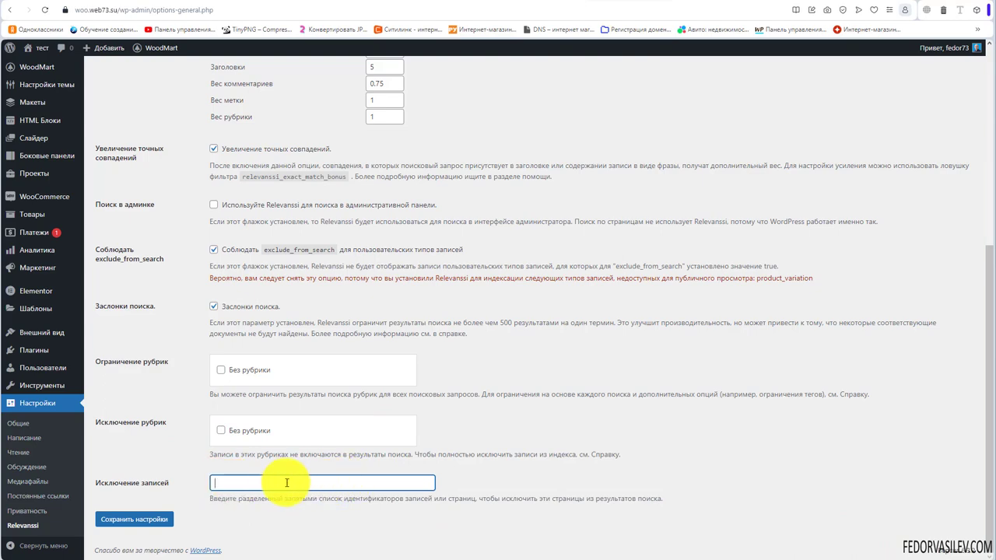
{"action": "left_click_drag", "start_coordinate": [104, 483], "coordinate": [269, 496]}
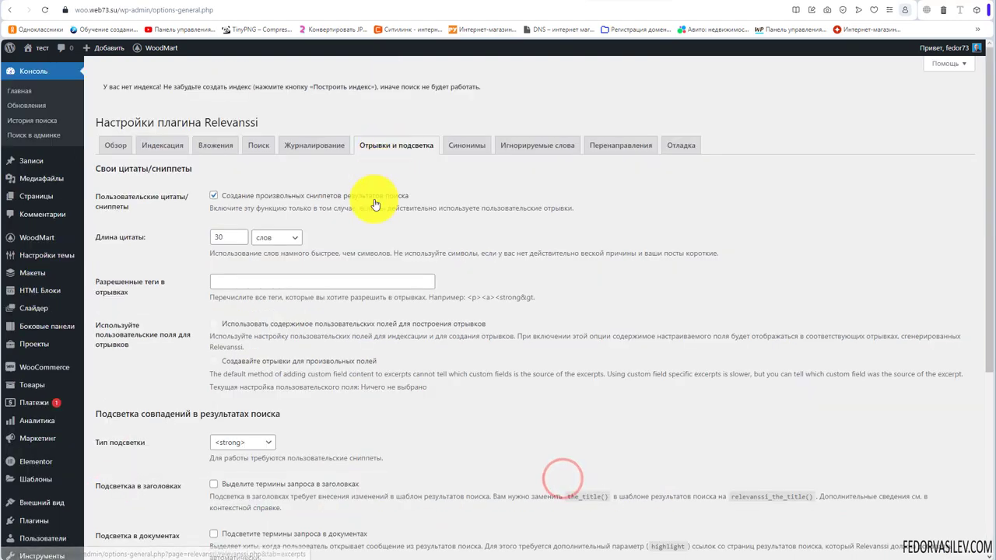
In the Relevanssi excerpts and highlighting settings, set the highlight type to "Цвет текста" and review the remaining highlighting options
{"action": "scroll", "coordinate": [293, 314], "scroll_direction": "down", "scroll_amount": 2}
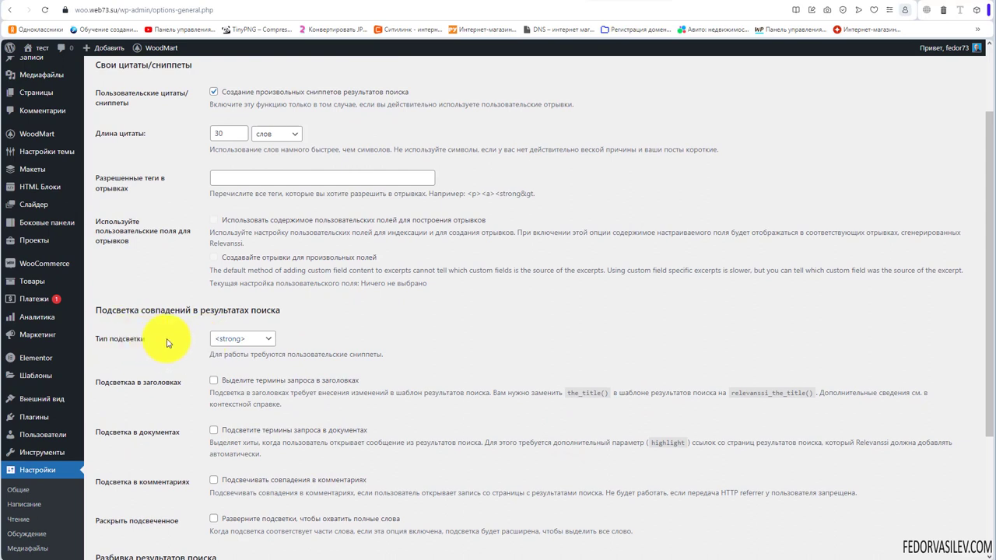
{"action": "left_click", "coordinate": [228, 340]}
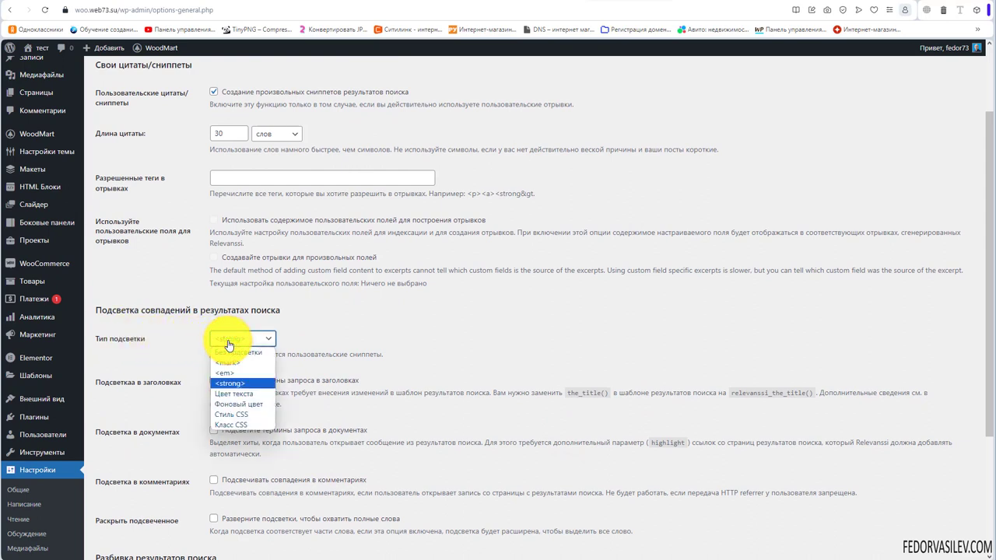
{"action": "left_click", "coordinate": [231, 340]}
{"action": "left_click", "coordinate": [253, 341]}
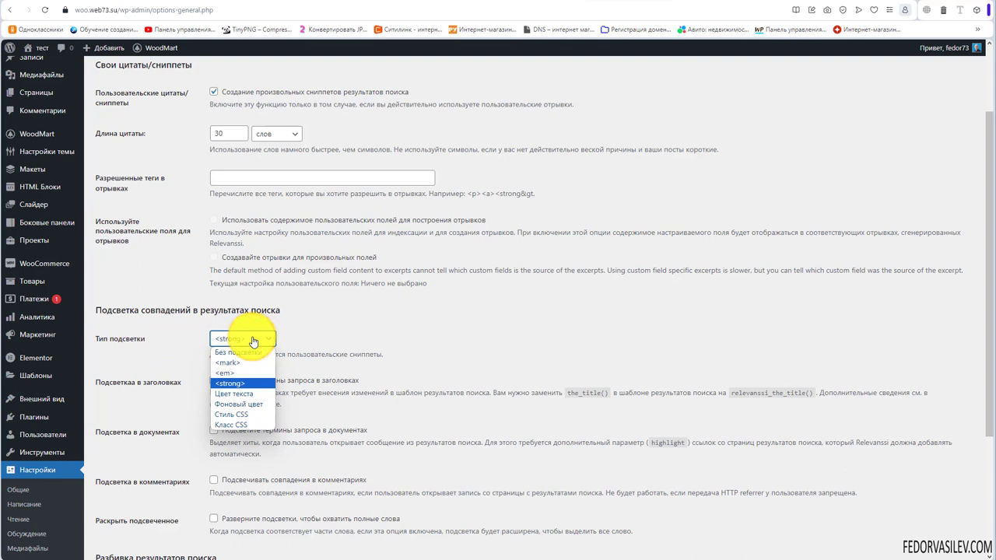
{"action": "left_click", "coordinate": [248, 393]}
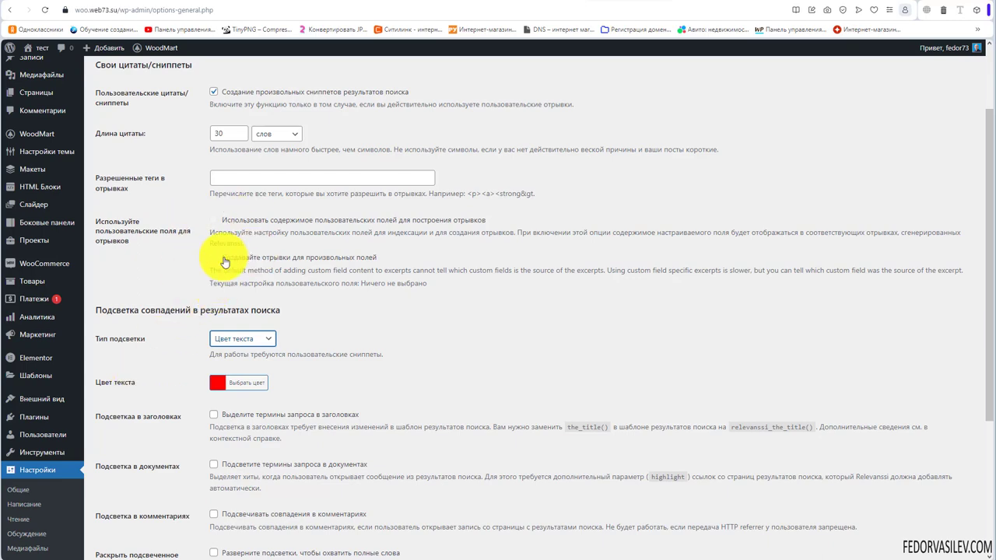
{"action": "scroll", "coordinate": [178, 308], "scroll_direction": "down", "scroll_amount": 3}
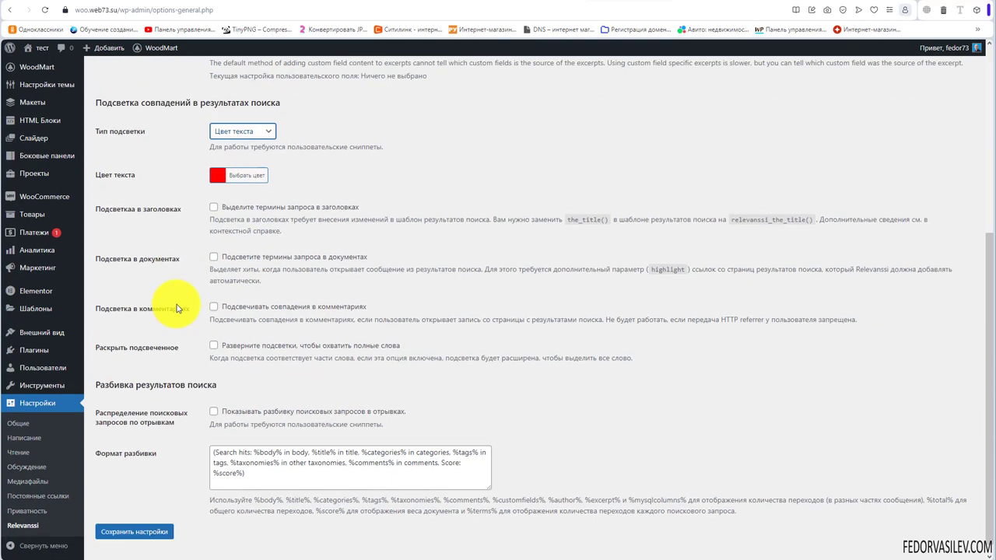
{"action": "scroll", "coordinate": [276, 318], "scroll_direction": "up", "scroll_amount": 1}
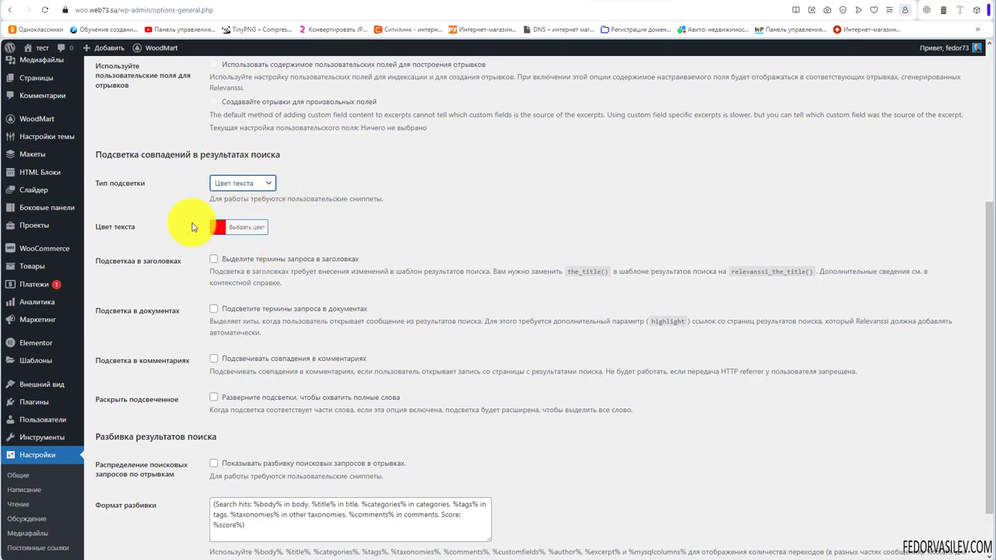
{"action": "scroll", "coordinate": [280, 269], "scroll_direction": "down", "scroll_amount": 1}
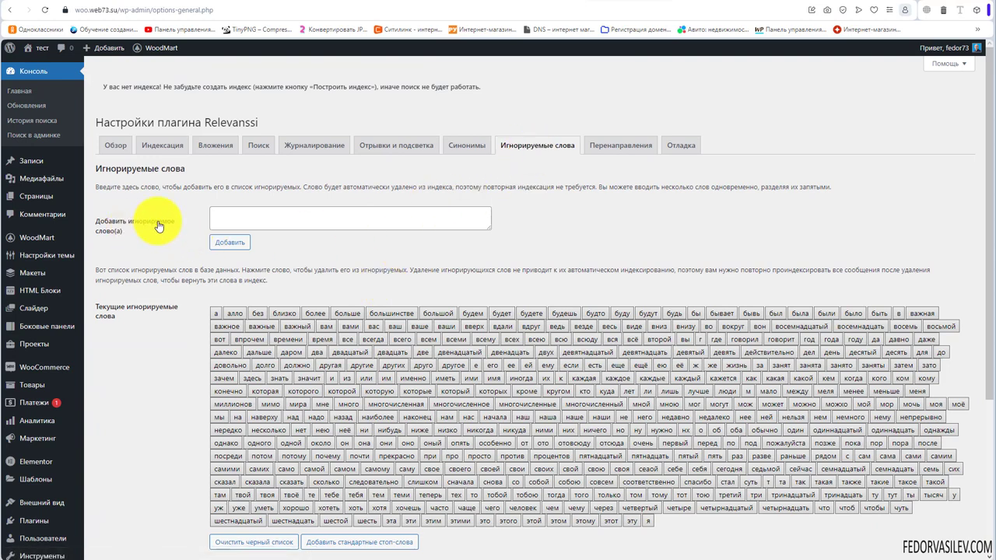
Look through the Relevanssi list of ignored words and the options for adding to or exporting it
{"action": "scroll", "coordinate": [333, 249], "scroll_direction": "down", "scroll_amount": 2}
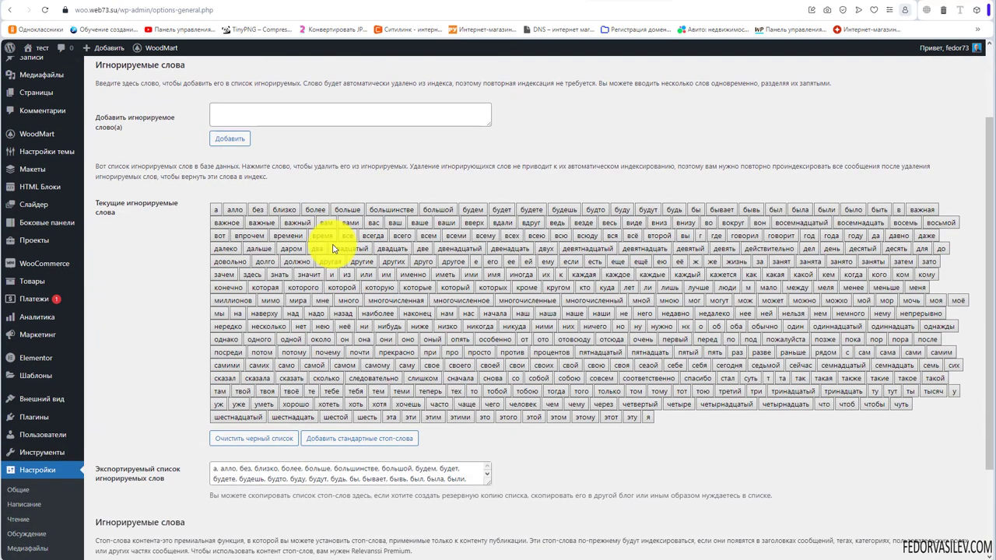
{"action": "scroll", "coordinate": [361, 307], "scroll_direction": "down", "scroll_amount": 1}
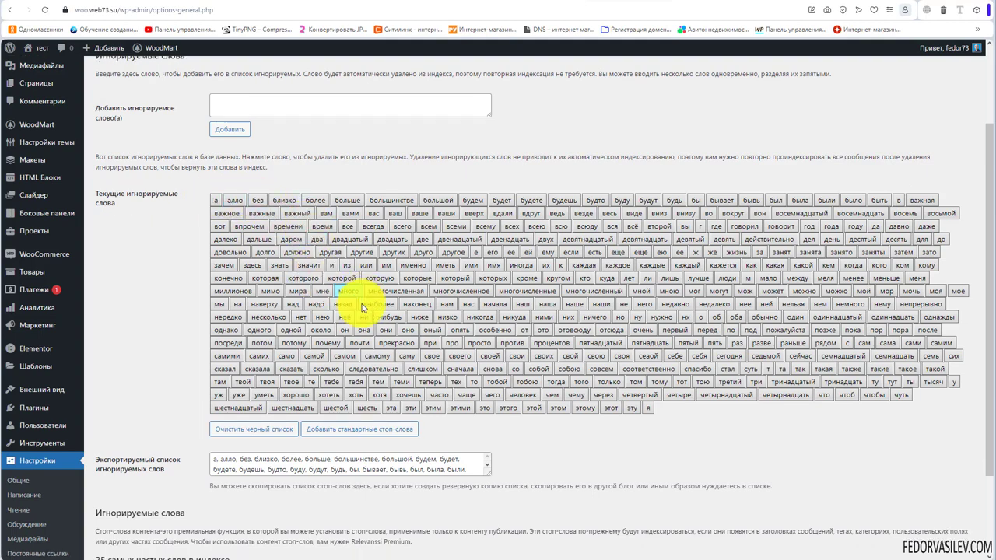
{"action": "scroll", "coordinate": [362, 307], "scroll_direction": "down", "scroll_amount": 2}
{"action": "scroll", "coordinate": [474, 207], "scroll_direction": "up", "scroll_amount": 5}
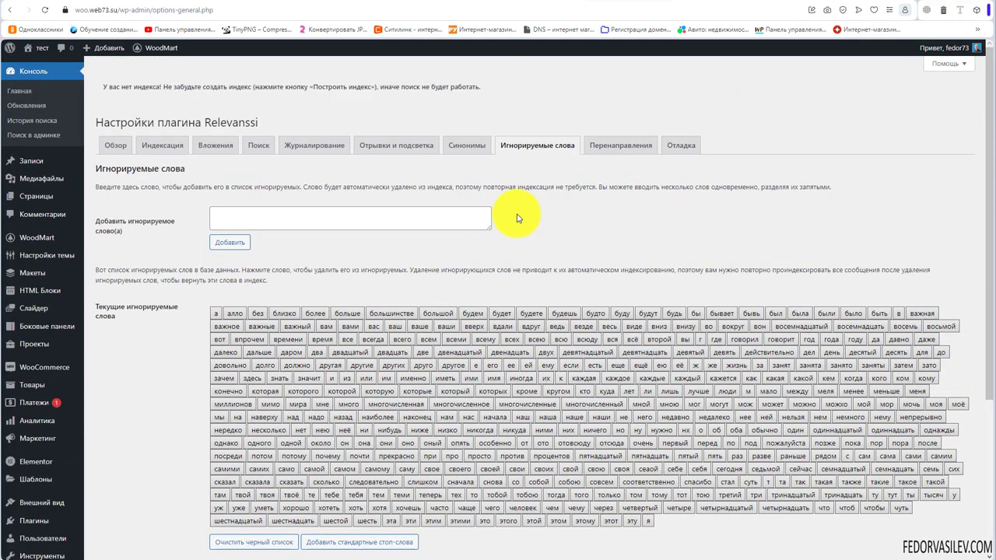
Return to the Relevanssi indexing settings, build the search index from scratch and save the settings
{"action": "left_click", "coordinate": [146, 145]}
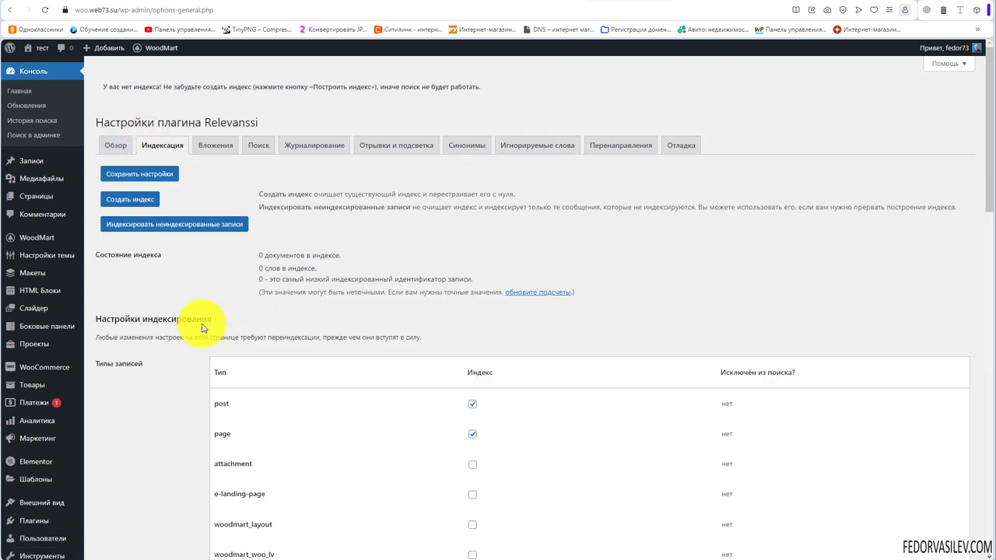
{"action": "scroll", "coordinate": [219, 321], "scroll_direction": "down", "scroll_amount": 3}
{"action": "scroll", "coordinate": [396, 338], "scroll_direction": "up", "scroll_amount": 3}
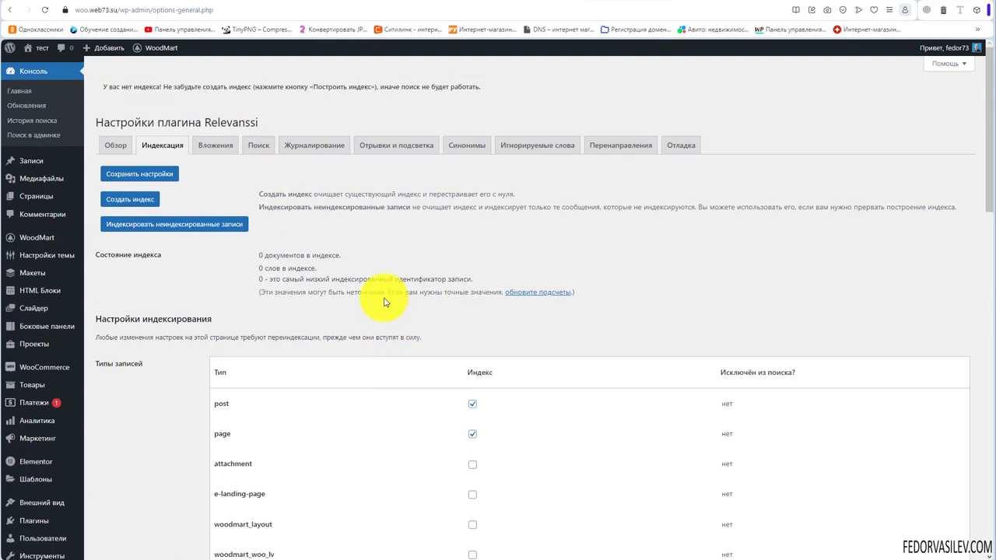
{"action": "left_click", "coordinate": [133, 202]}
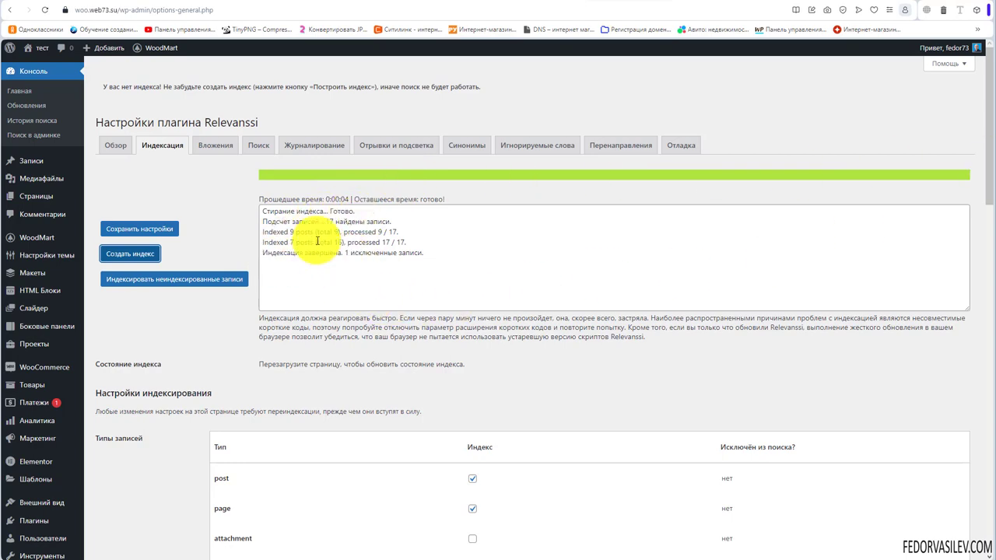
{"action": "scroll", "coordinate": [310, 265], "scroll_direction": "down", "scroll_amount": 15}
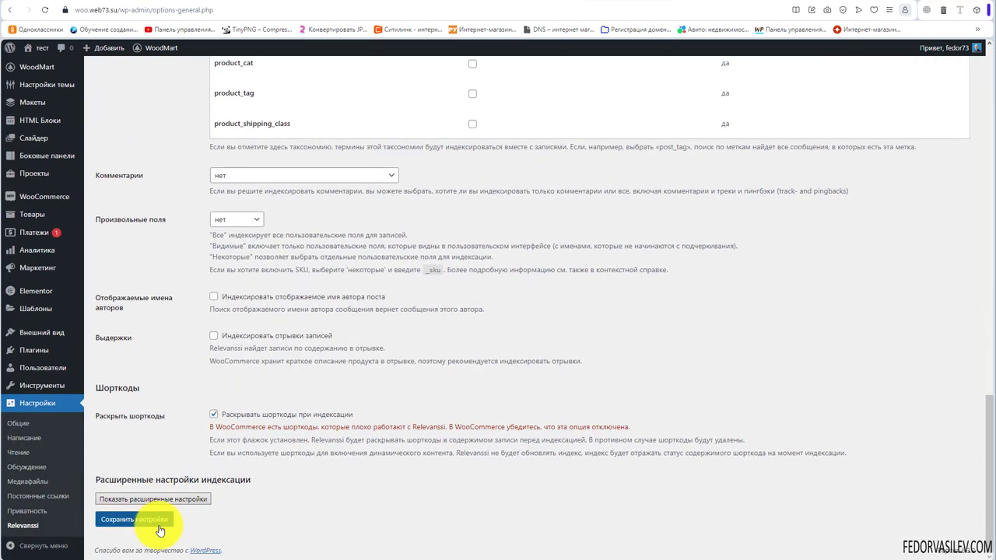
{"action": "left_click", "coordinate": [160, 531]}
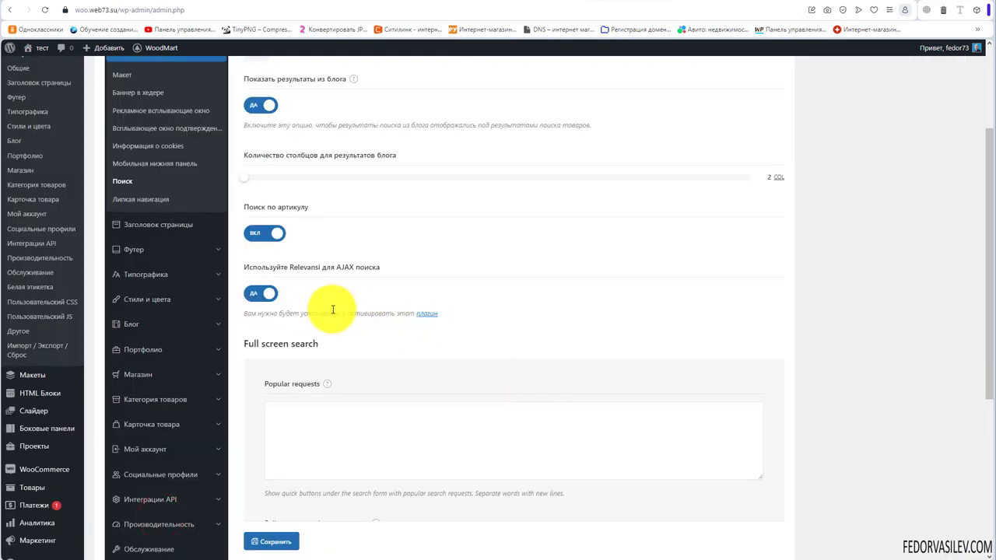
In WoodMart's full screen search settings, enter the popular requests айфон, Playstation 5, Квадрокоптер and Планшет on separate lines and save
{"action": "left_click_drag", "start_coordinate": [267, 270], "coordinate": [358, 268]}
{"action": "left_click", "coordinate": [574, 273]}
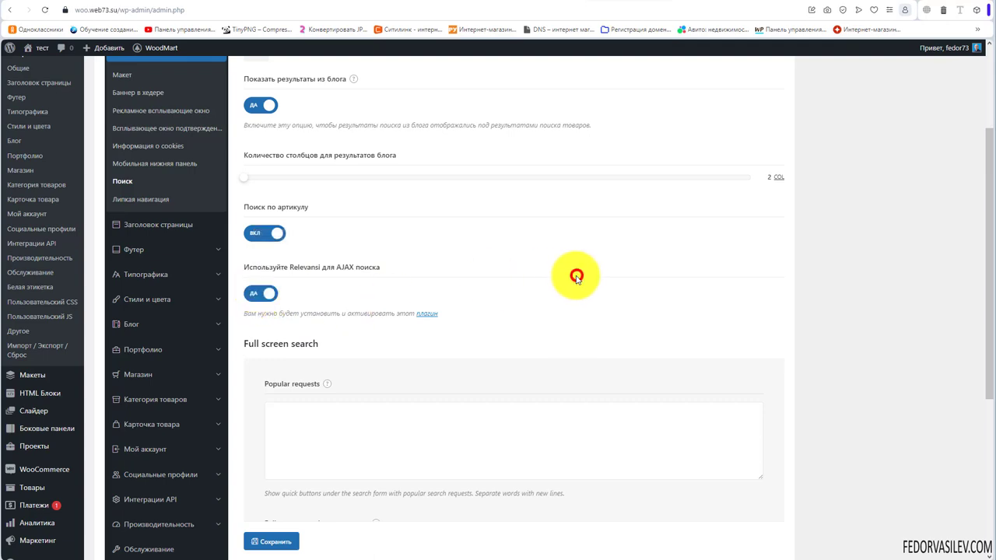
{"action": "scroll", "coordinate": [394, 283], "scroll_direction": "down", "scroll_amount": 2}
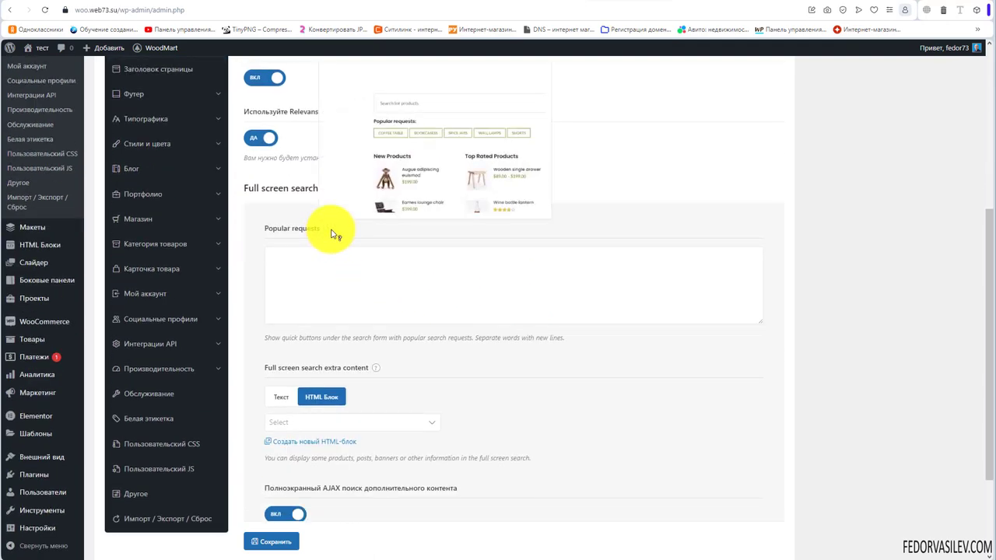
{"action": "scroll", "coordinate": [348, 317], "scroll_direction": "up", "scroll_amount": 1}
{"action": "left_click", "coordinate": [331, 359]}
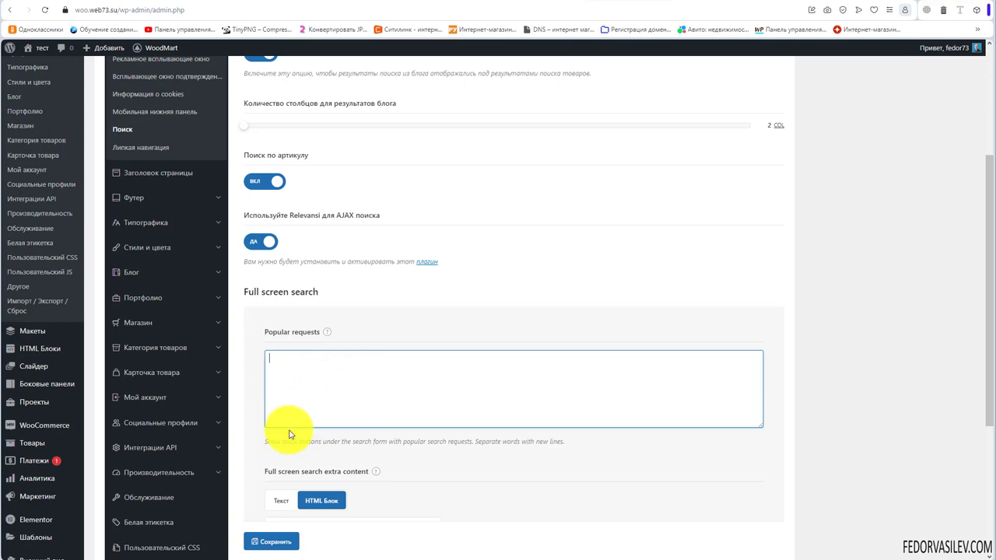
{"action": "scroll", "coordinate": [325, 396], "scroll_direction": "down", "scroll_amount": 1}
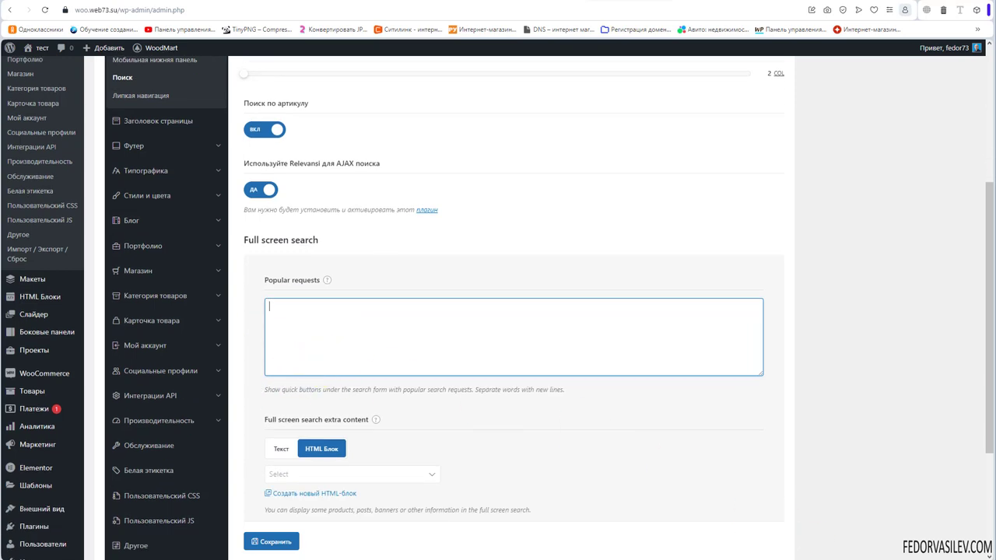
{"action": "type", "text": "айфон Playstation 5 Квадрокоптер Планшет"}
{"action": "scroll", "coordinate": [280, 467], "scroll_direction": "down", "scroll_amount": 2}
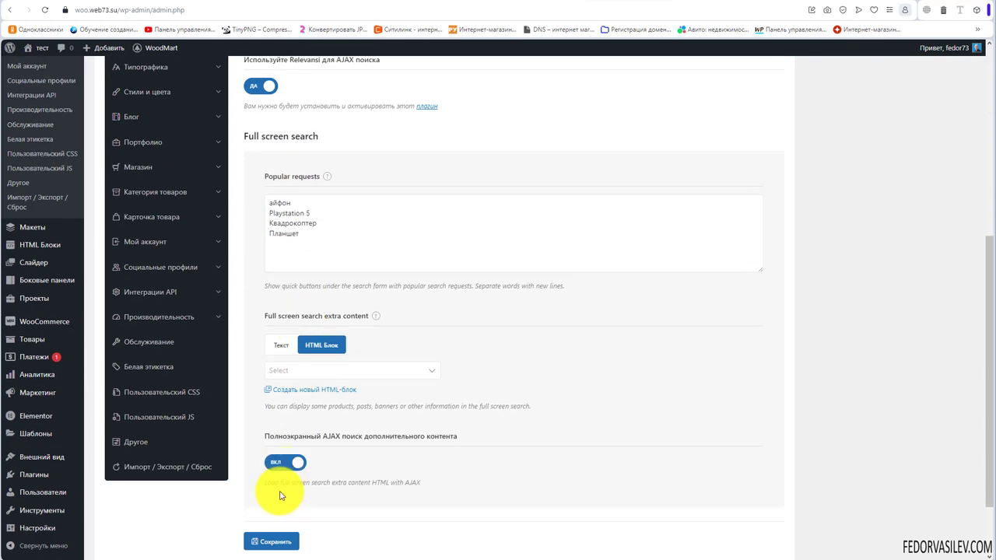
{"action": "left_click", "coordinate": [268, 541]}
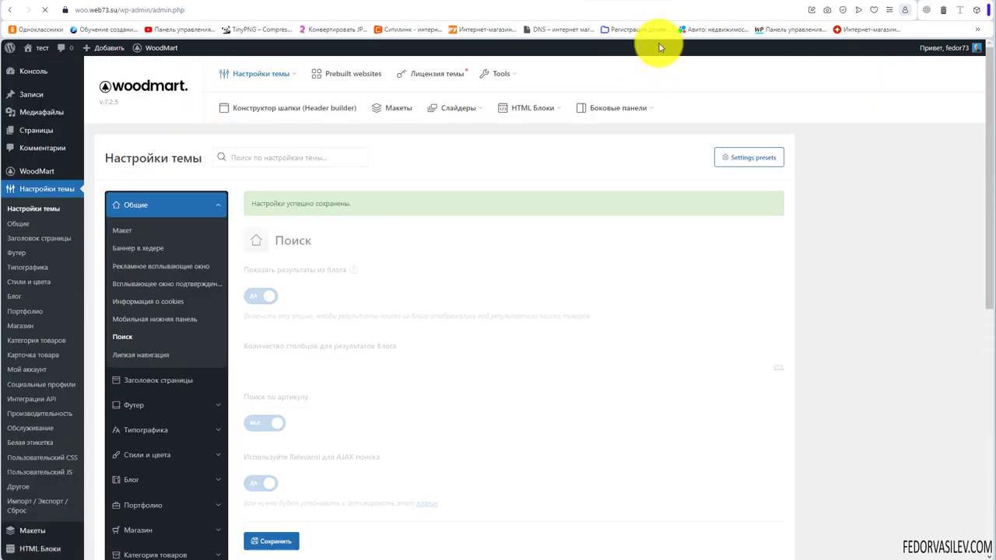
Reload the shop page, open the product search, run the popular request "айфон" and check the product page it opens
{"action": "left_click", "coordinate": [678, 5]}
{"action": "scroll", "coordinate": [316, 200], "scroll_direction": "up", "scroll_amount": 10}
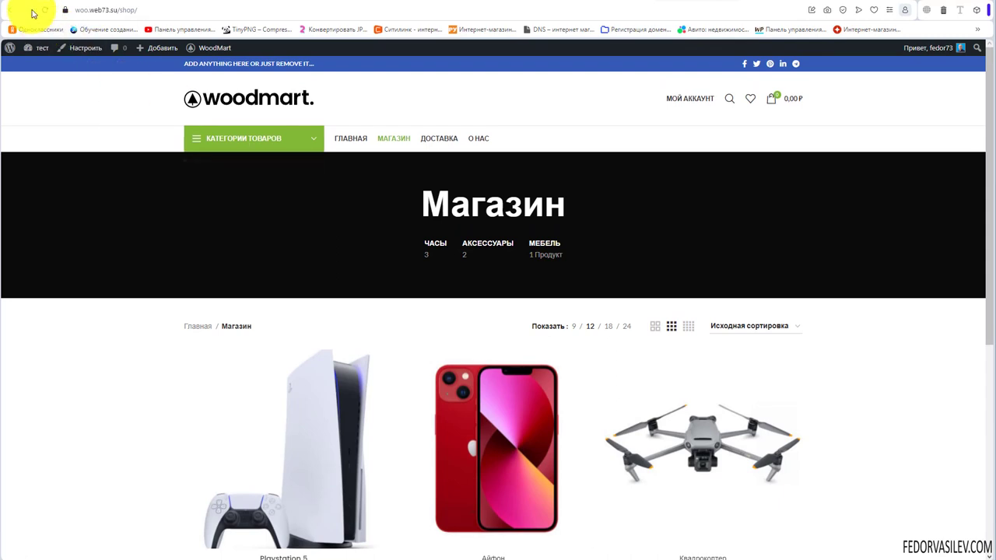
{"action": "left_click", "coordinate": [45, 8]}
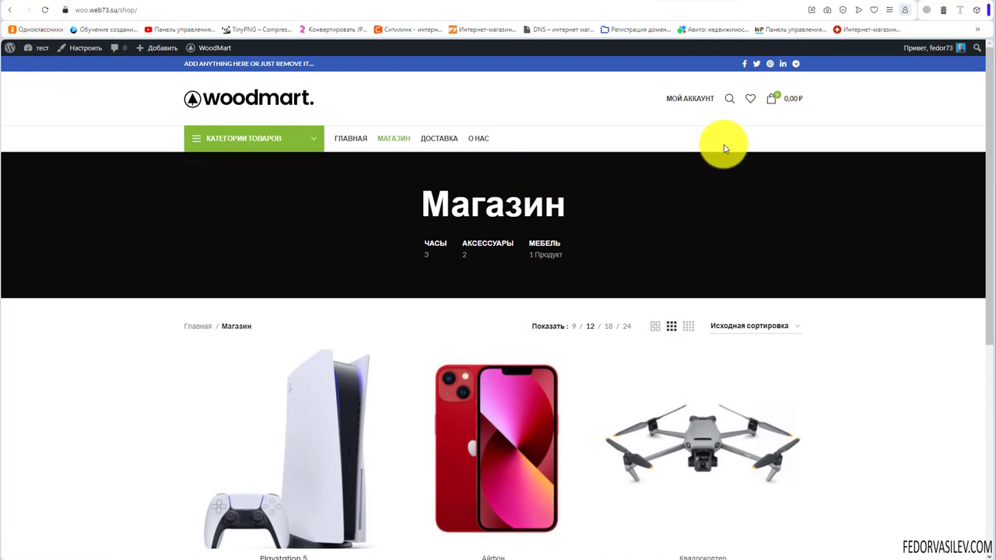
{"action": "left_click", "coordinate": [735, 109]}
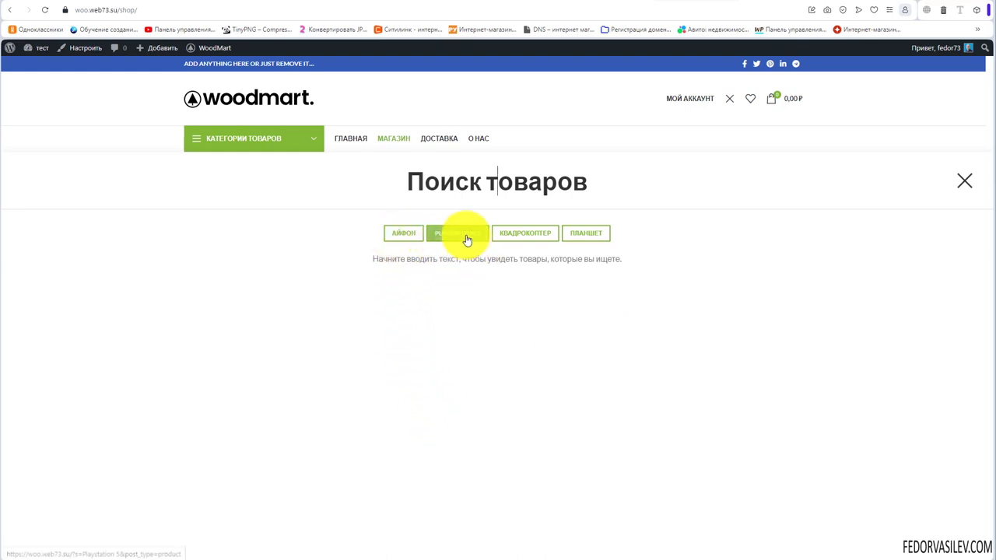
{"action": "left_click", "coordinate": [404, 232]}
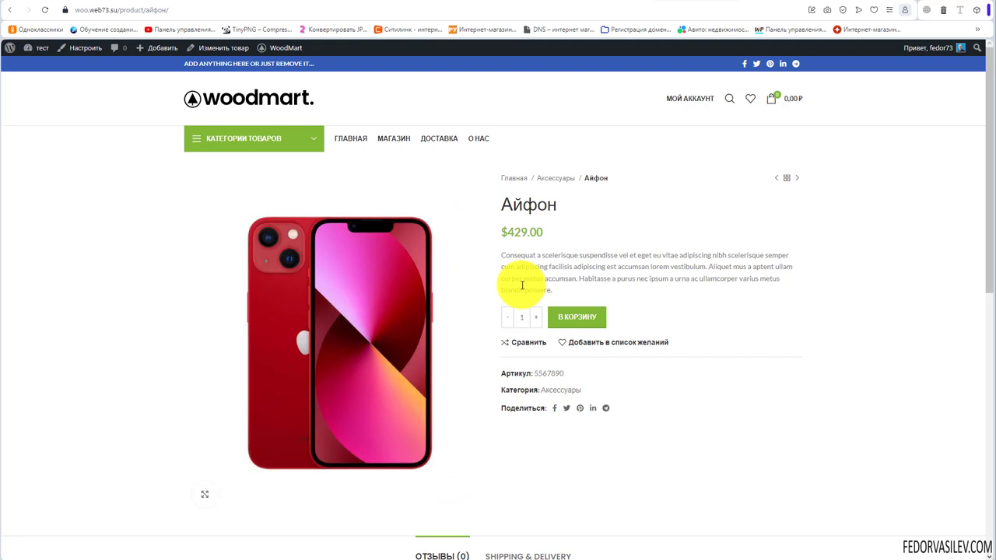
{"action": "scroll", "coordinate": [522, 238], "scroll_direction": "down", "scroll_amount": 1}
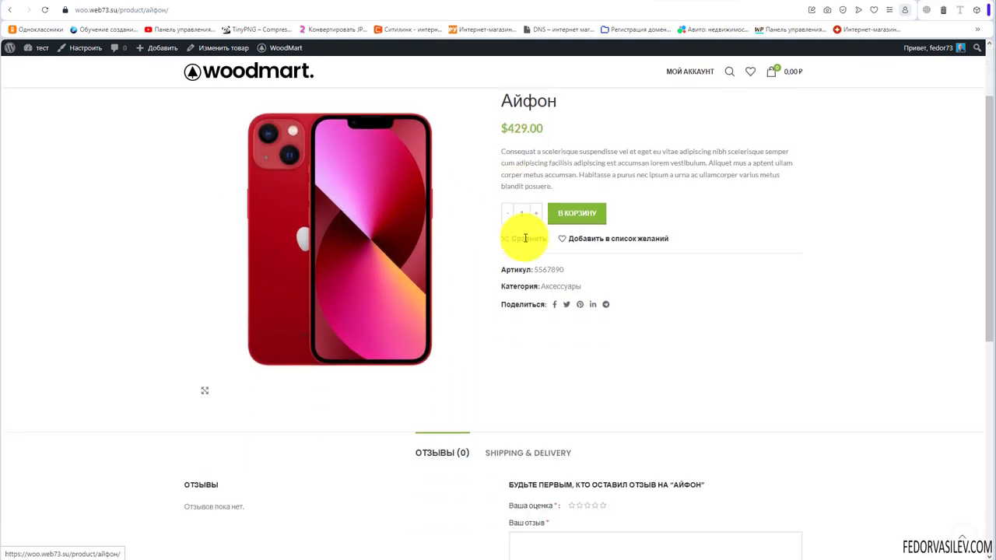
{"action": "scroll", "coordinate": [645, 344], "scroll_direction": "up", "scroll_amount": 1}
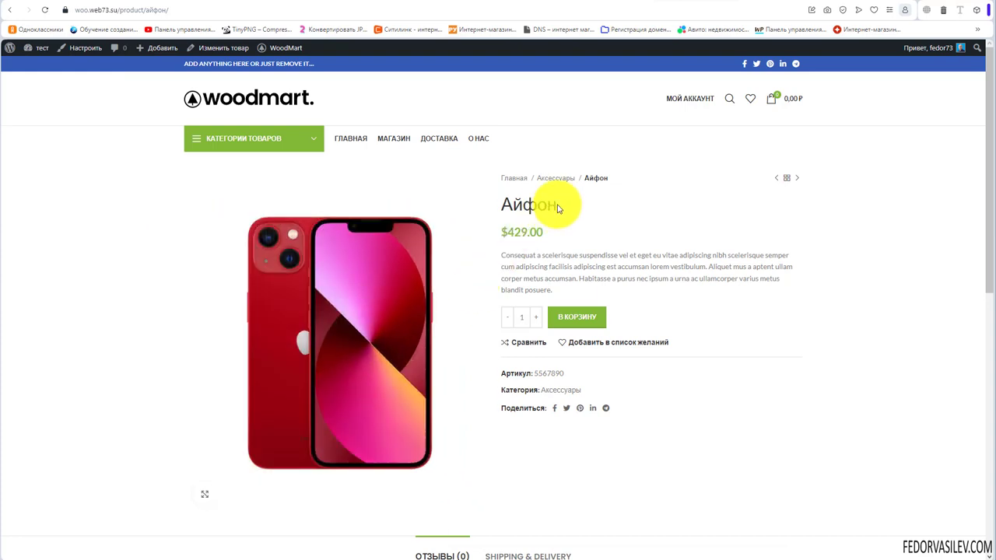
{"action": "left_click_drag", "start_coordinate": [558, 207], "coordinate": [500, 207]}
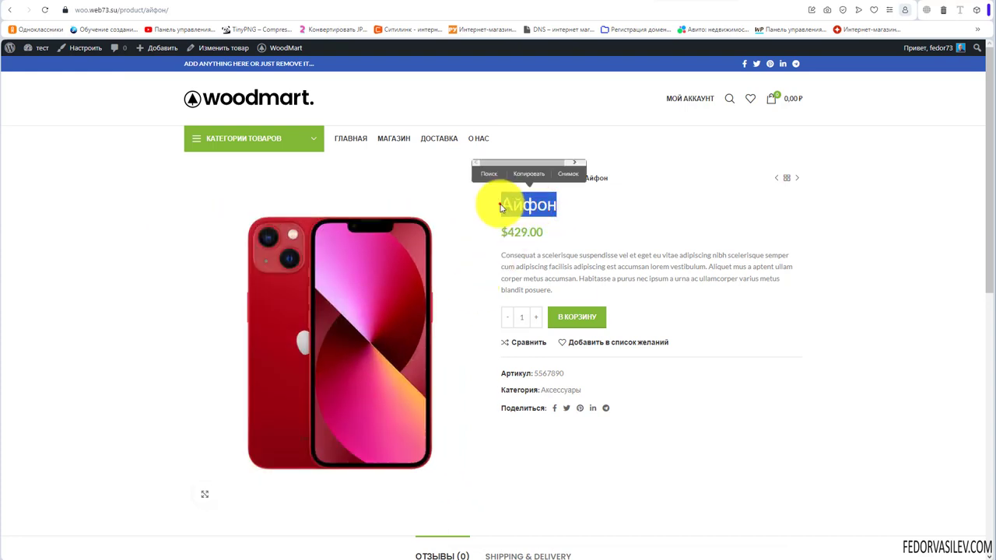
{"action": "left_click", "coordinate": [500, 207]}
Go back to the shop, reopen the product search and view the product page for the popular request "Playstation 5"
{"action": "left_click", "coordinate": [10, 10]}
{"action": "left_click", "coordinate": [730, 98]}
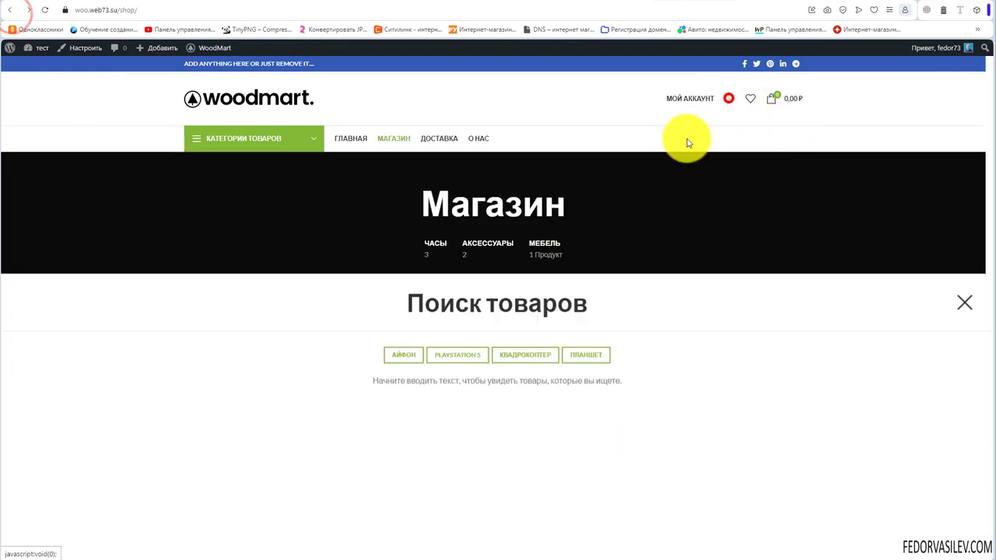
{"action": "left_click", "coordinate": [445, 235]}
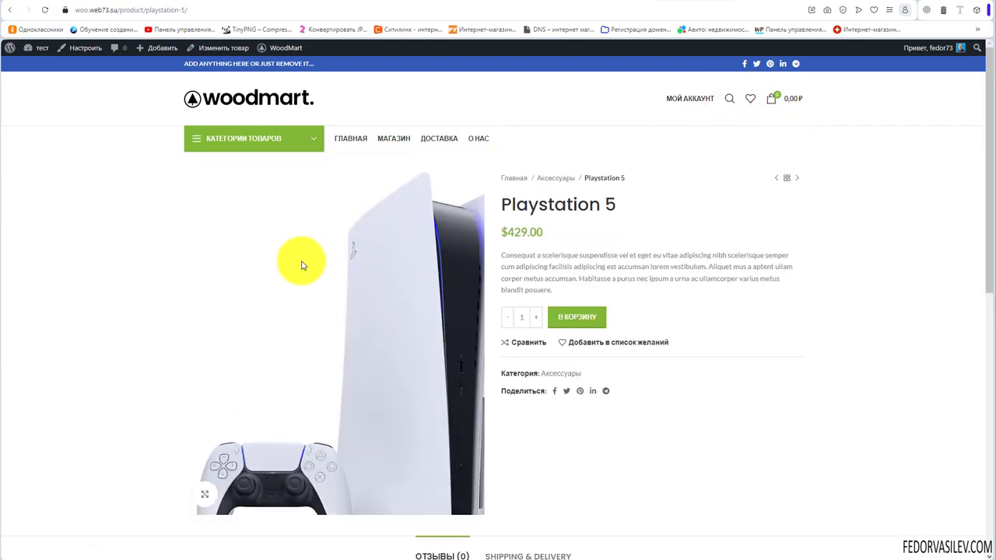
{"action": "scroll", "coordinate": [300, 262], "scroll_direction": "down", "scroll_amount": 3}
{"action": "scroll", "coordinate": [296, 262], "scroll_direction": "up", "scroll_amount": 3}
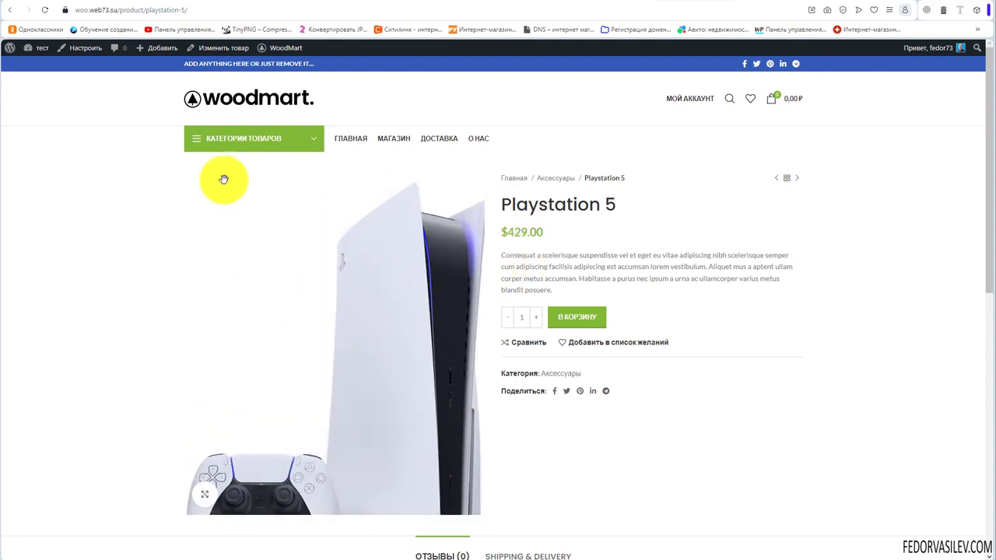
Switch to the 1.fedor73.beget.tech demo shop, open its product search and run the popular request "Augue adipiscing euismod"
{"action": "left_click", "coordinate": [10, 11]}
{"action": "left_click", "coordinate": [10, 11]}
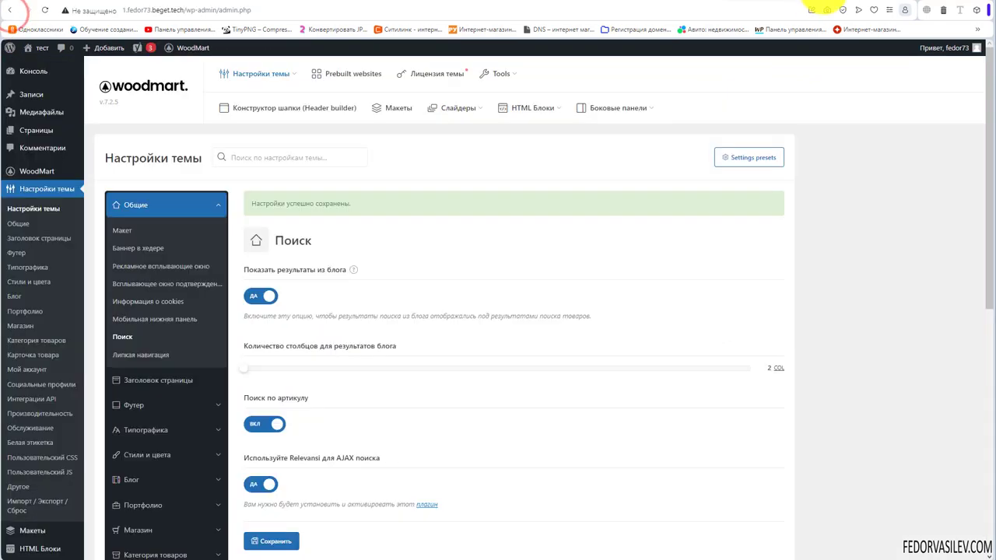
{"action": "left_click", "coordinate": [10, 11]}
{"action": "scroll", "coordinate": [430, 265], "scroll_direction": "down", "scroll_amount": 1}
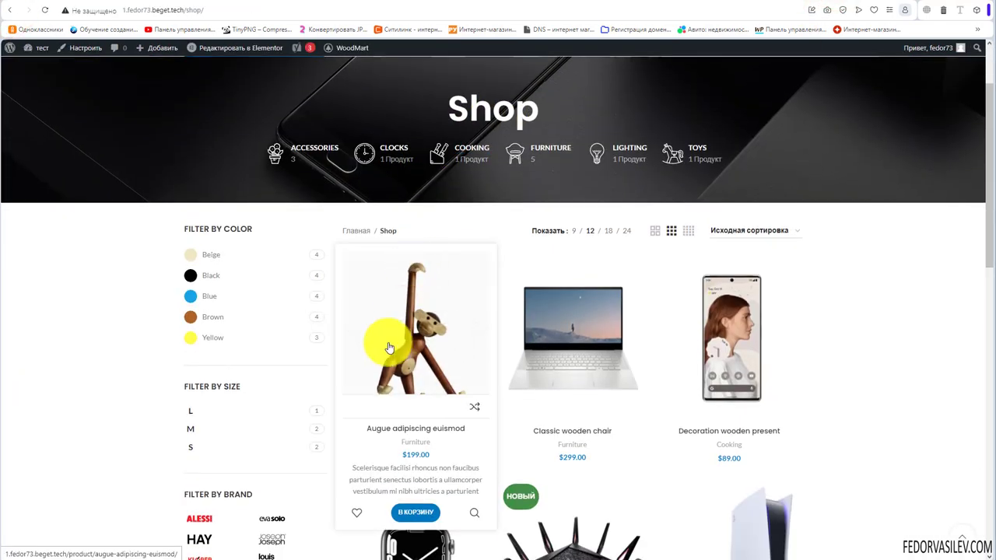
{"action": "scroll", "coordinate": [366, 429], "scroll_direction": "up", "scroll_amount": 1}
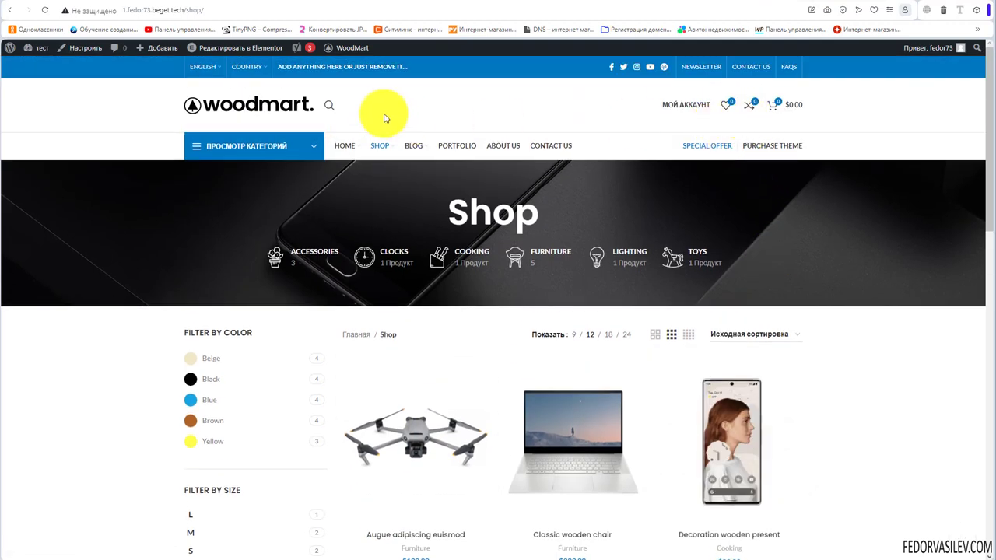
{"action": "left_click", "coordinate": [330, 106]}
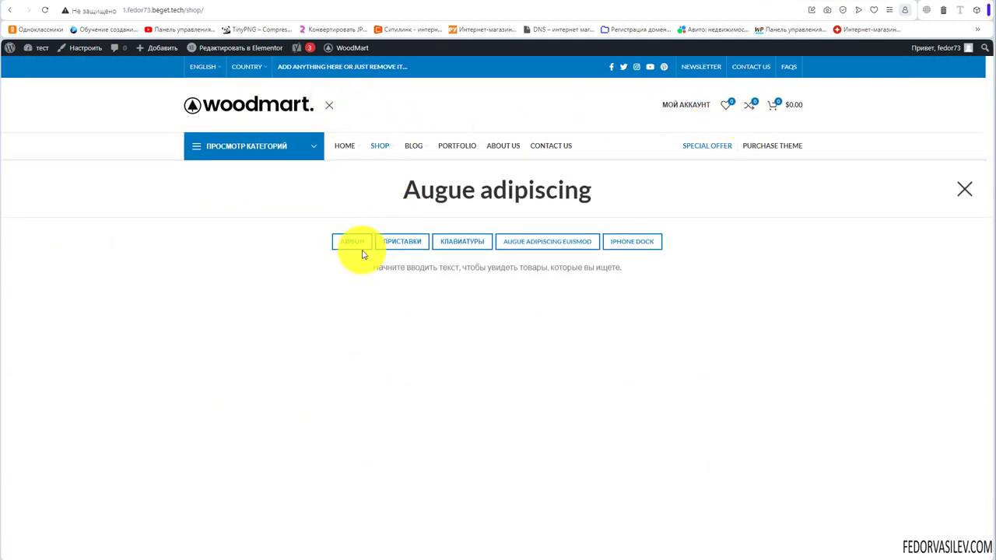
{"action": "left_click", "coordinate": [534, 239]}
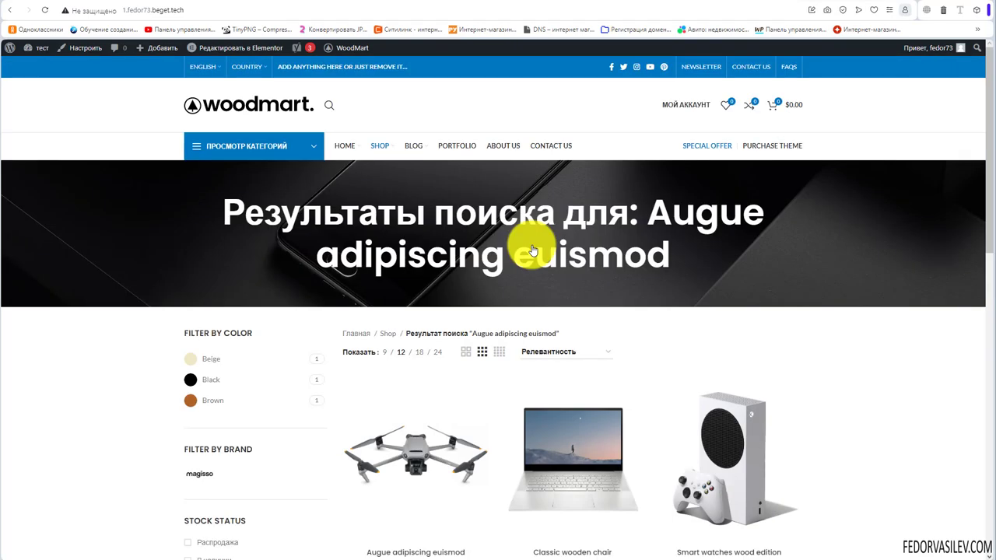
Look through the search results for "Augue adipiscing euismod", checking the product descriptions for highlighted matching words
{"action": "scroll", "coordinate": [462, 229], "scroll_direction": "down", "scroll_amount": 3}
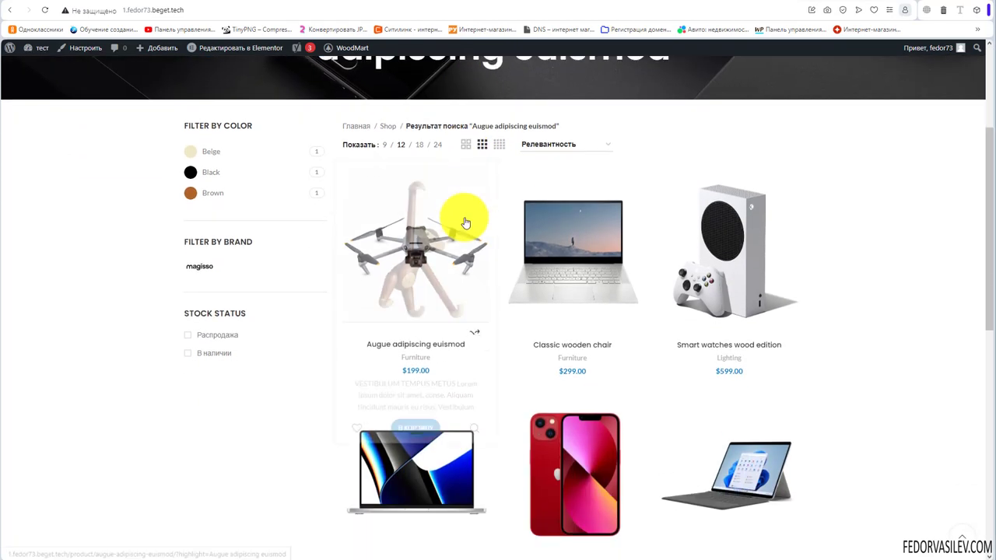
{"action": "scroll", "coordinate": [284, 248], "scroll_direction": "down", "scroll_amount": 2}
{"action": "scroll", "coordinate": [256, 252], "scroll_direction": "up", "scroll_amount": 3}
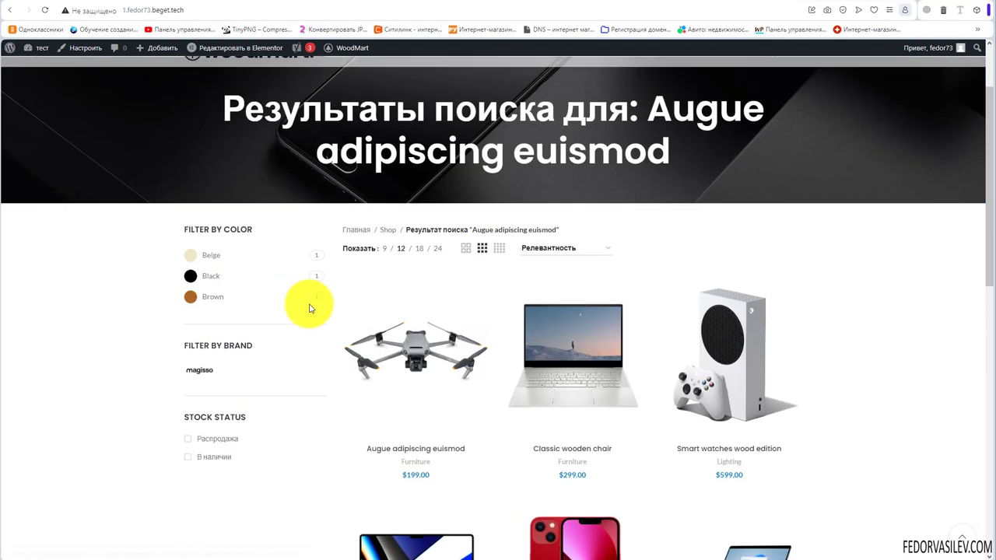
{"action": "scroll", "coordinate": [712, 296], "scroll_direction": "down", "scroll_amount": 5}
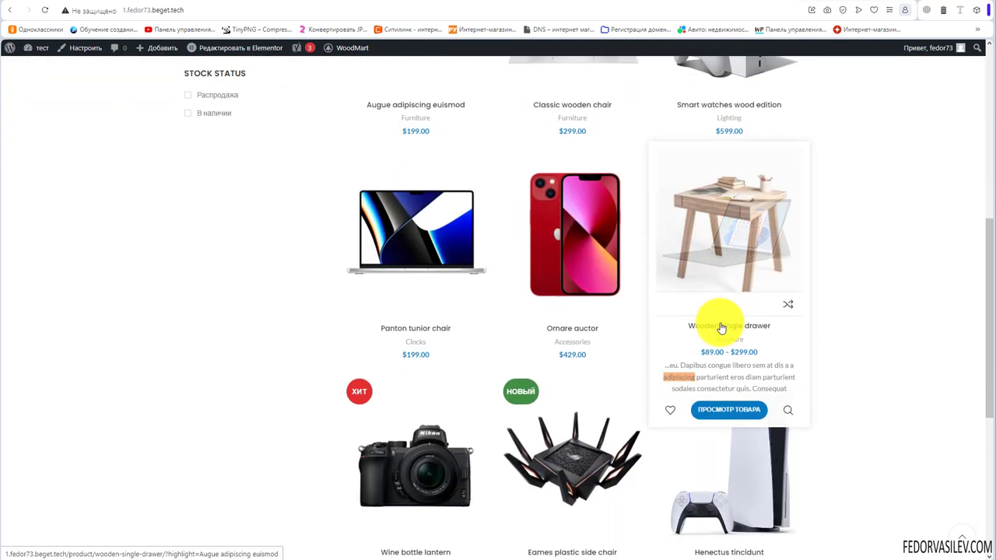
{"action": "scroll", "coordinate": [556, 257], "scroll_direction": "down", "scroll_amount": 3}
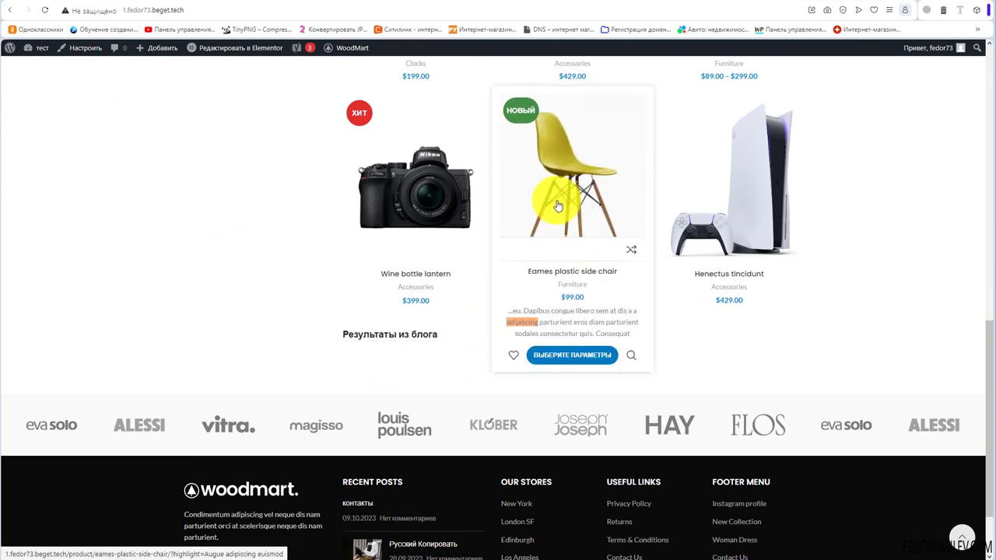
{"action": "scroll", "coordinate": [566, 249], "scroll_direction": "up", "scroll_amount": 4}
{"action": "scroll", "coordinate": [562, 266], "scroll_direction": "up", "scroll_amount": 3}
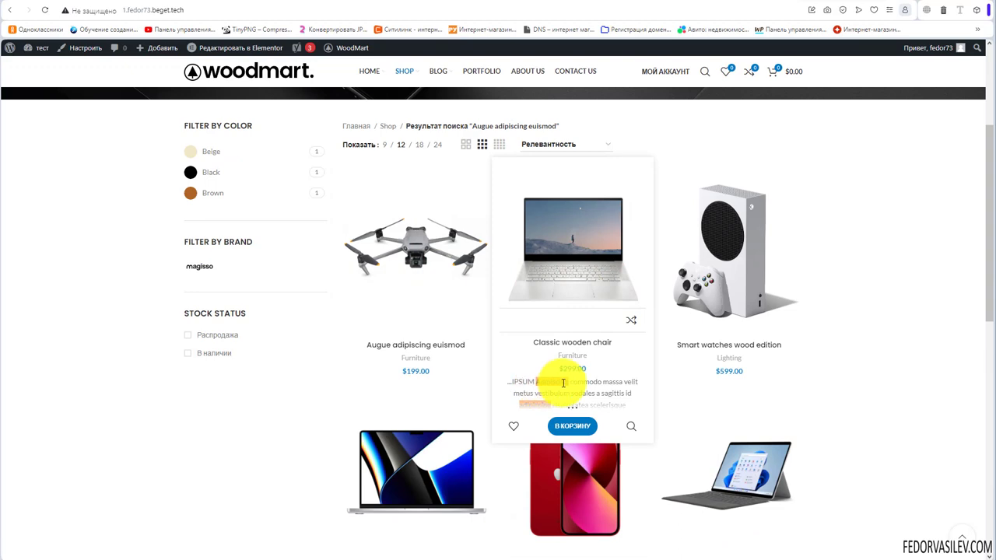
{"action": "scroll", "coordinate": [545, 370], "scroll_direction": "down", "scroll_amount": 1}
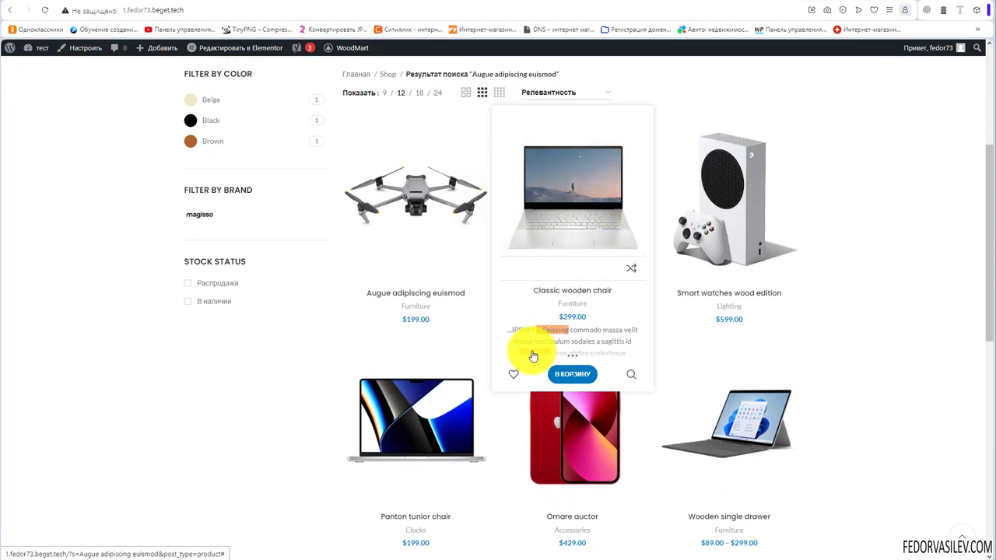
{"action": "scroll", "coordinate": [533, 356], "scroll_direction": "down", "scroll_amount": 6}
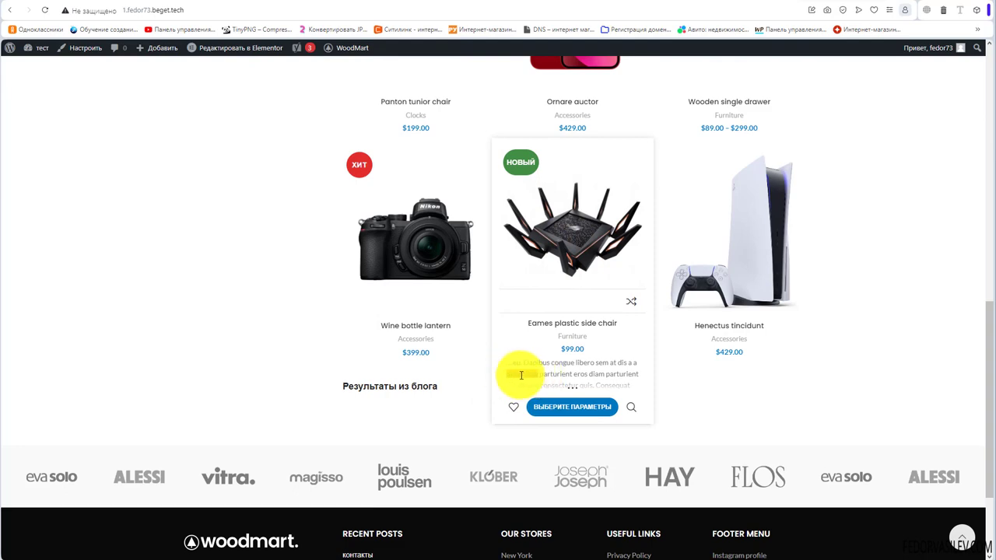
{"action": "scroll", "coordinate": [578, 318], "scroll_direction": "up", "scroll_amount": 4}
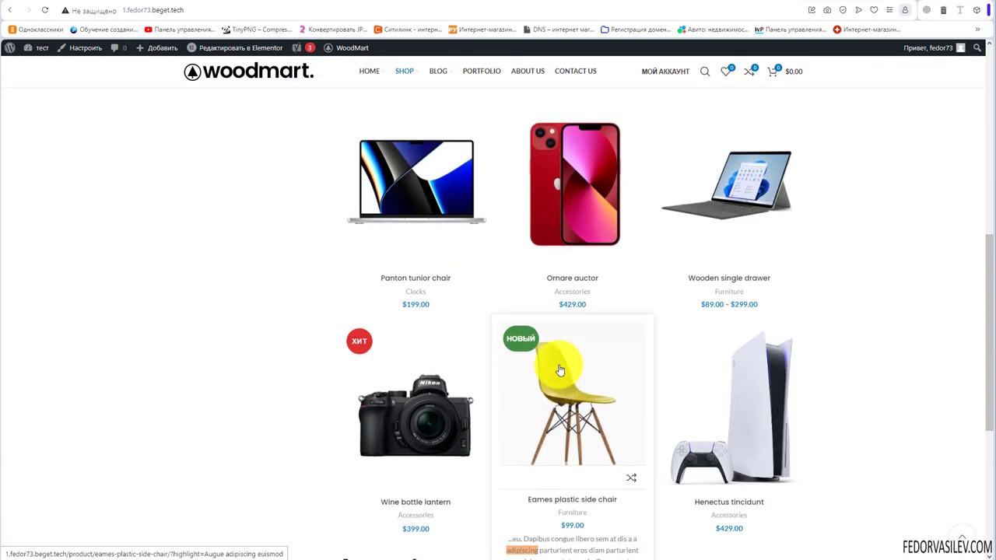
{"action": "scroll", "coordinate": [564, 333], "scroll_direction": "up", "scroll_amount": 3}
{"action": "scroll", "coordinate": [525, 211], "scroll_direction": "down", "scroll_amount": 3}
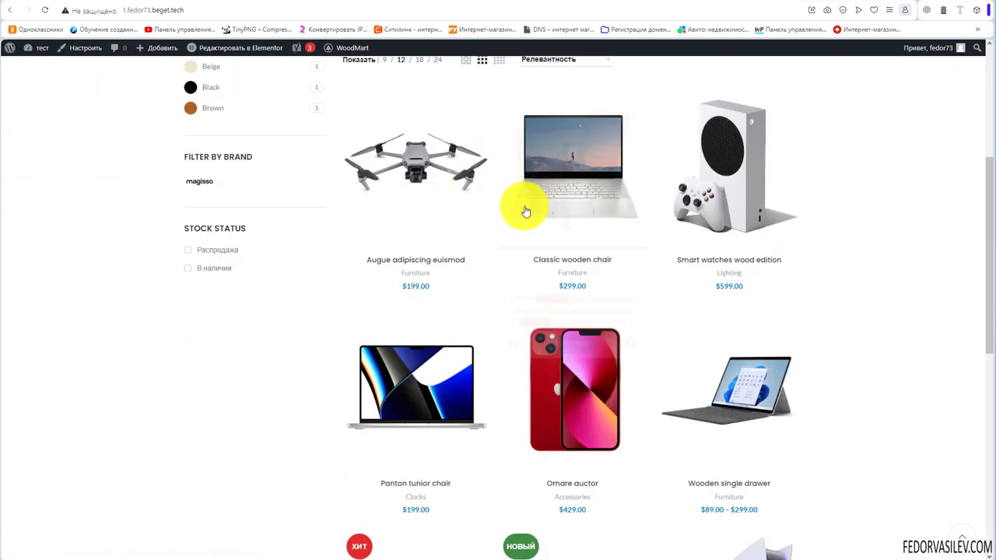
{"action": "scroll", "coordinate": [534, 270], "scroll_direction": "down", "scroll_amount": 3}
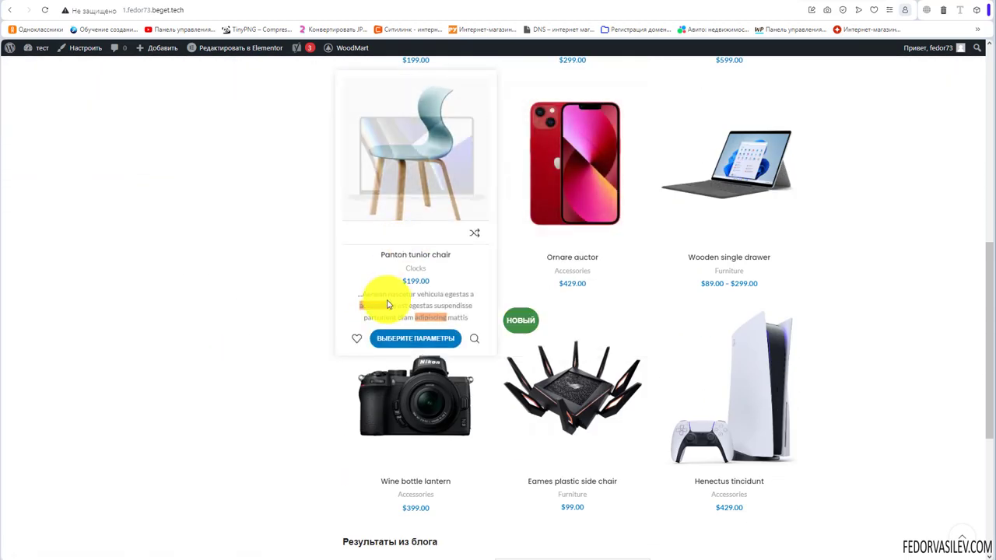
{"action": "scroll", "coordinate": [723, 367], "scroll_direction": "down", "scroll_amount": 1}
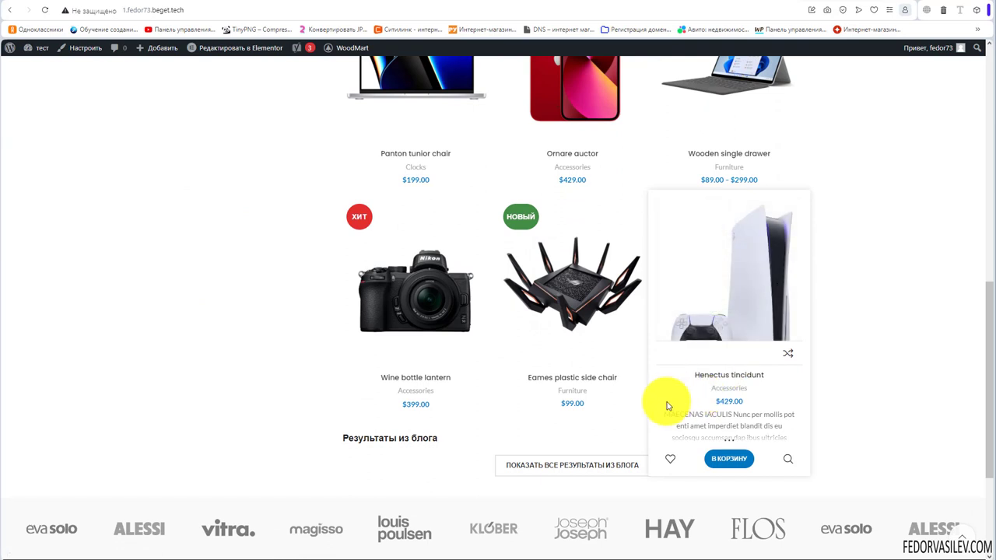
Expand the descriptions of Henectus tincidunt, Wine bottle lantern and Eames plastic side chair to look for the searched words
{"action": "left_click", "coordinate": [736, 453]}
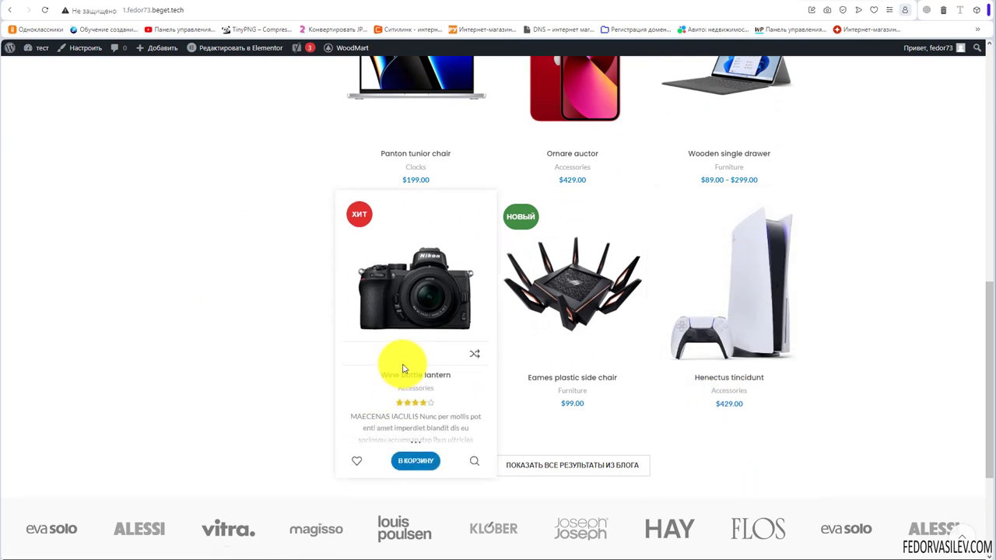
{"action": "left_click", "coordinate": [415, 442]}
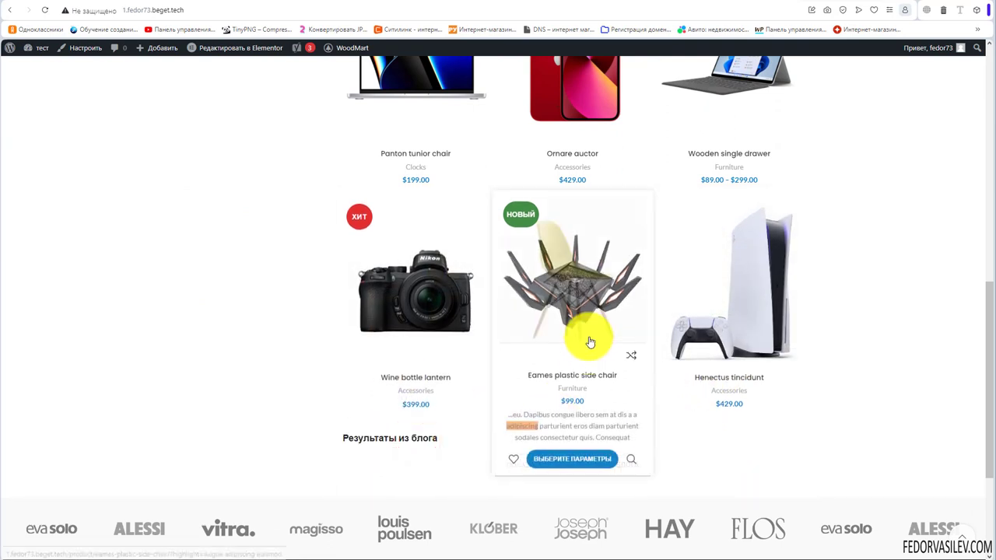
{"action": "left_click", "coordinate": [572, 438]}
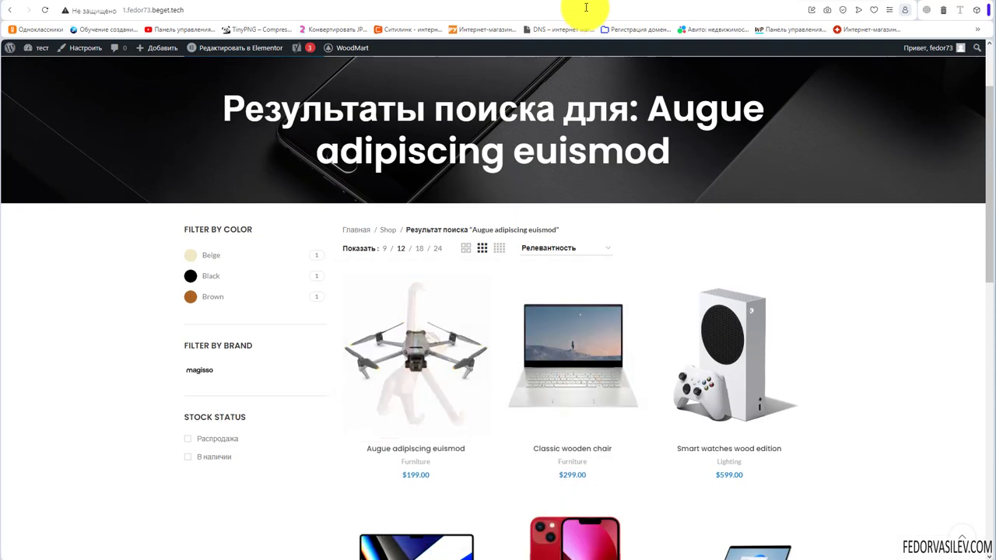
Return to the woo.web73.su shop page and open the product search to view its popular request buttons
{"action": "left_click", "coordinate": [618, 3]}
{"action": "left_click", "coordinate": [691, 3]}
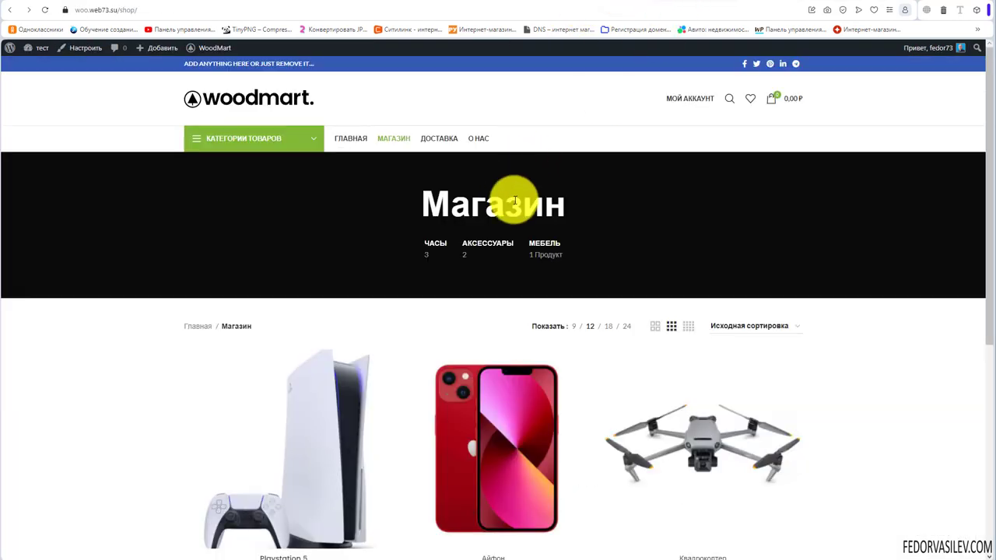
{"action": "left_click", "coordinate": [725, 97]}
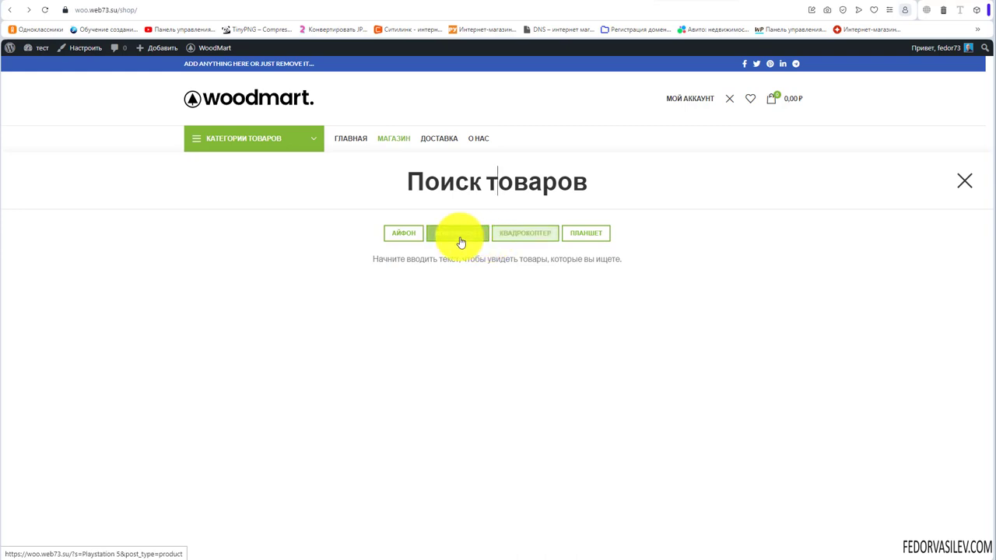
In the theme's search settings, examine the text and HTML block options for the full screen search extra content
{"action": "key", "text": "ctrl+Tab"}
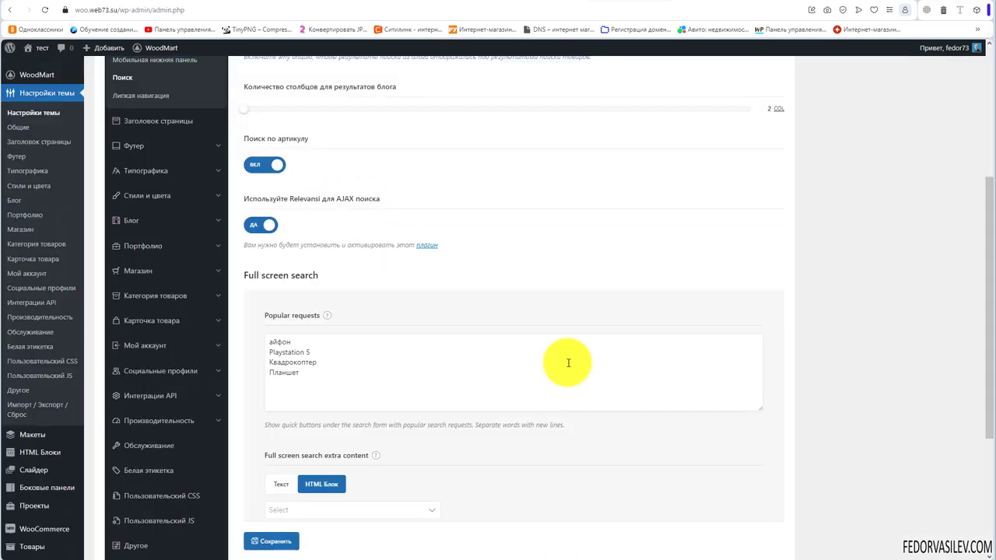
{"action": "scroll", "coordinate": [431, 237], "scroll_direction": "down", "scroll_amount": 3}
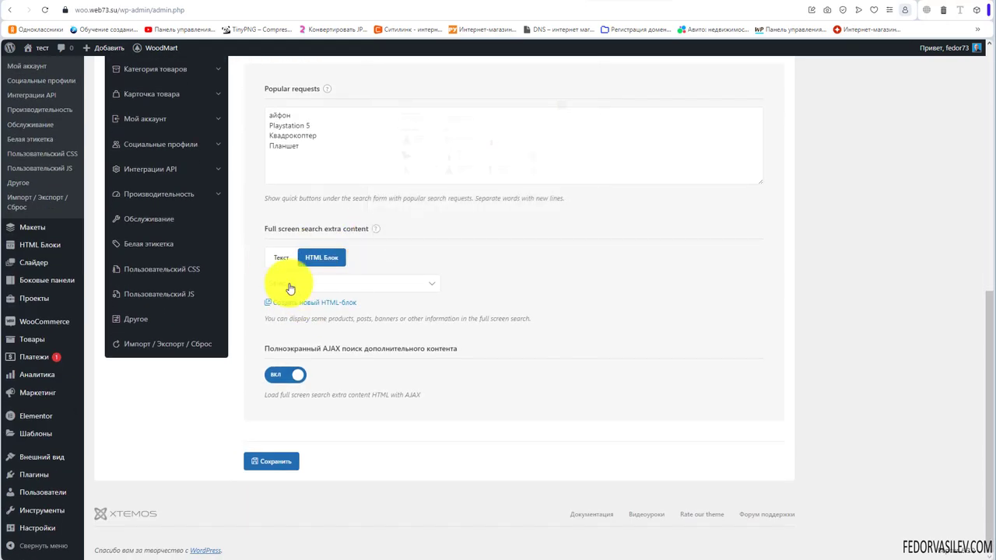
{"action": "left_click", "coordinate": [277, 261]}
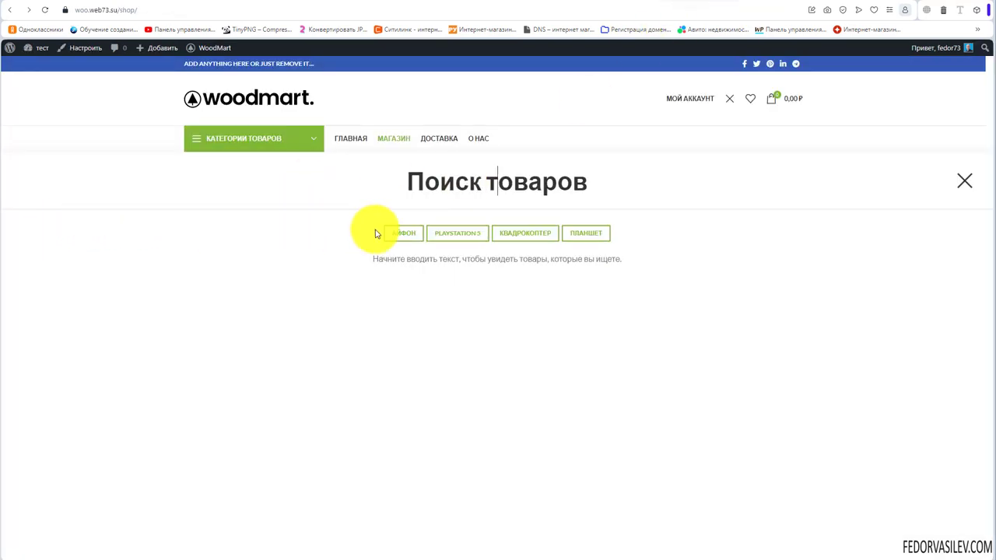
{"action": "left_click", "coordinate": [603, 4]}
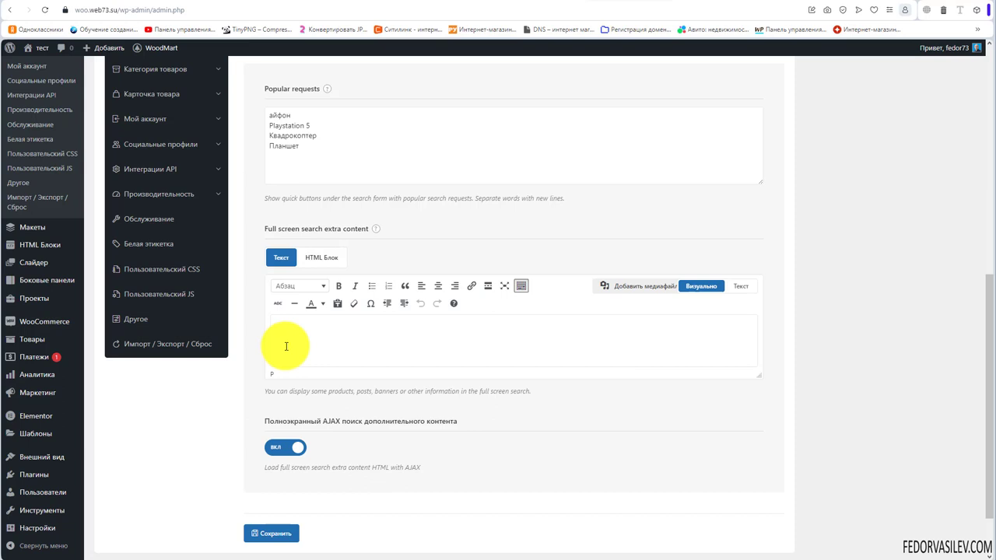
{"action": "left_click", "coordinate": [321, 258]}
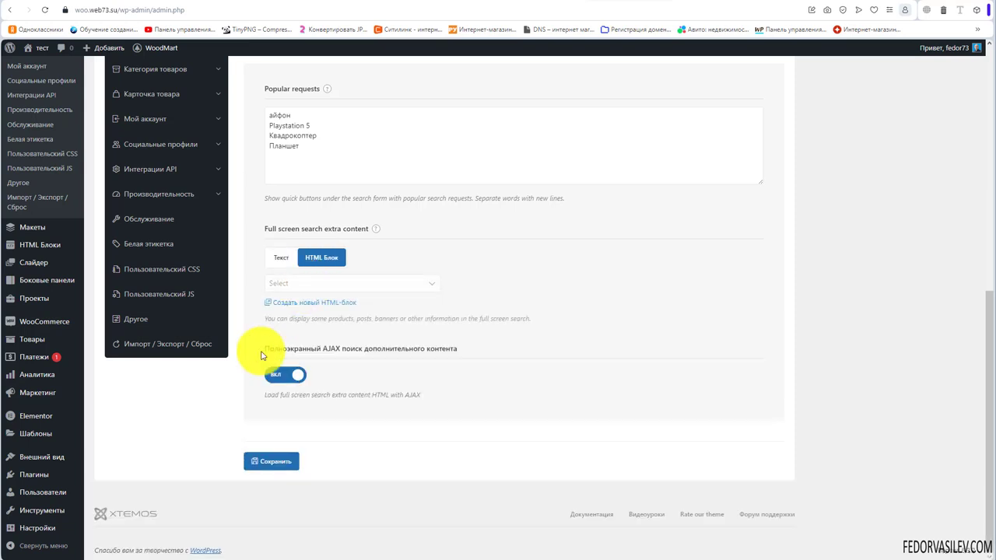
{"action": "left_click", "coordinate": [287, 284]}
{"action": "left_click", "coordinate": [493, 276]}
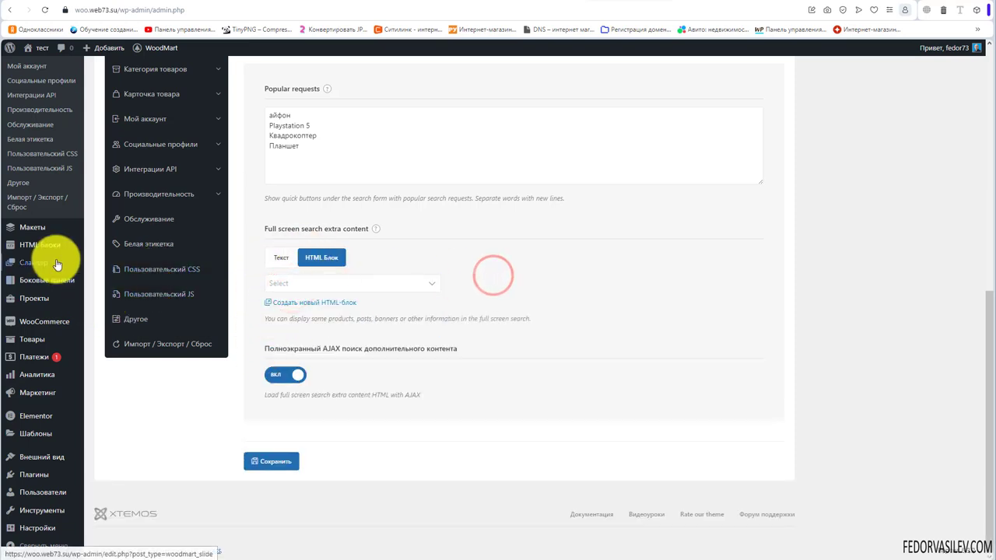
Create a new HTML block titled "для поиска" from the full screen search extra content setting and publish it
{"action": "mouse_move", "coordinate": [42, 254]}
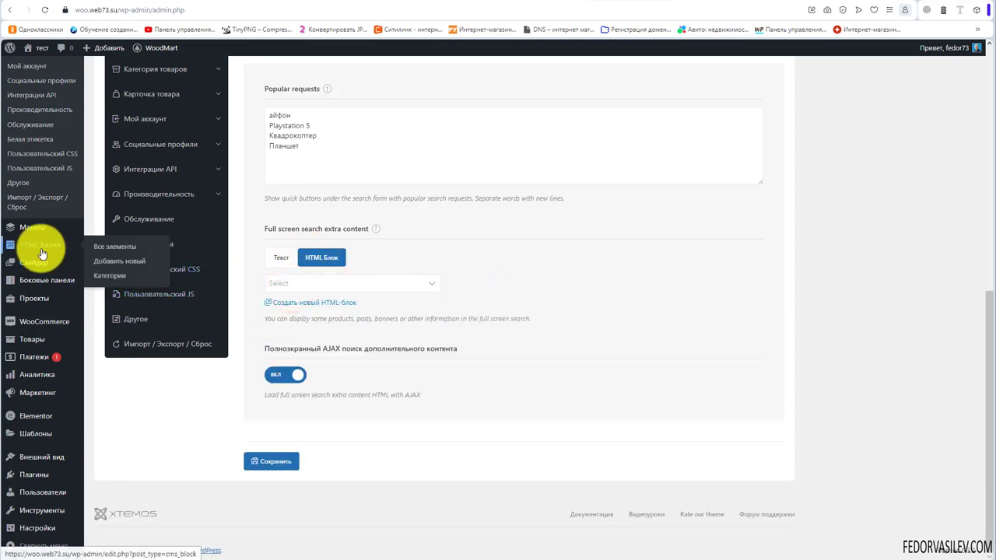
{"action": "left_click", "coordinate": [311, 304]}
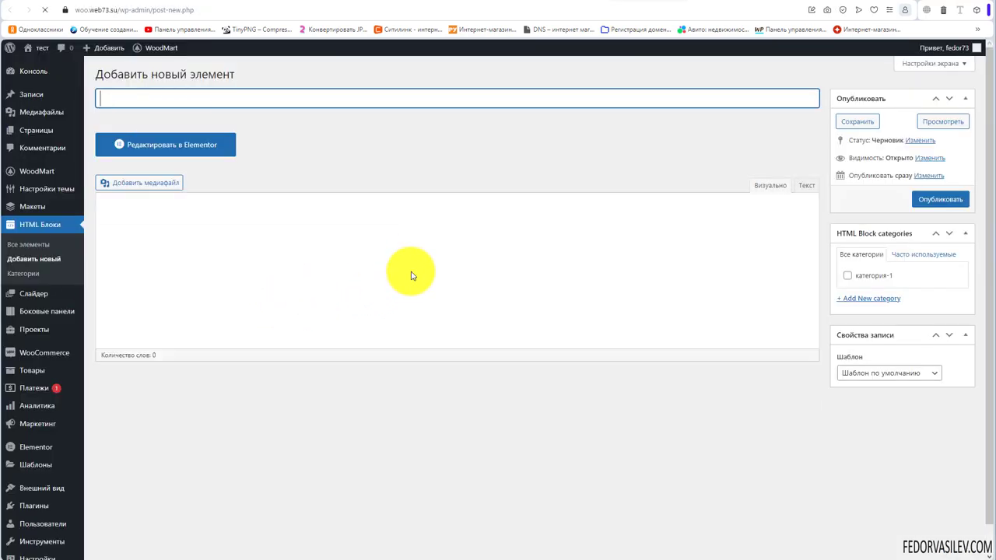
{"action": "left_click", "coordinate": [187, 101]}
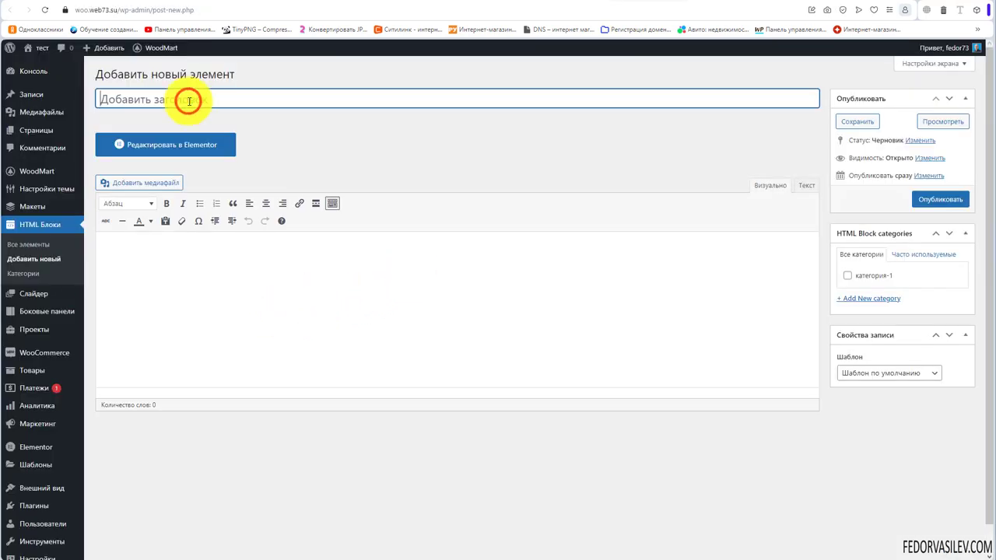
{"action": "left_click", "coordinate": [929, 204]}
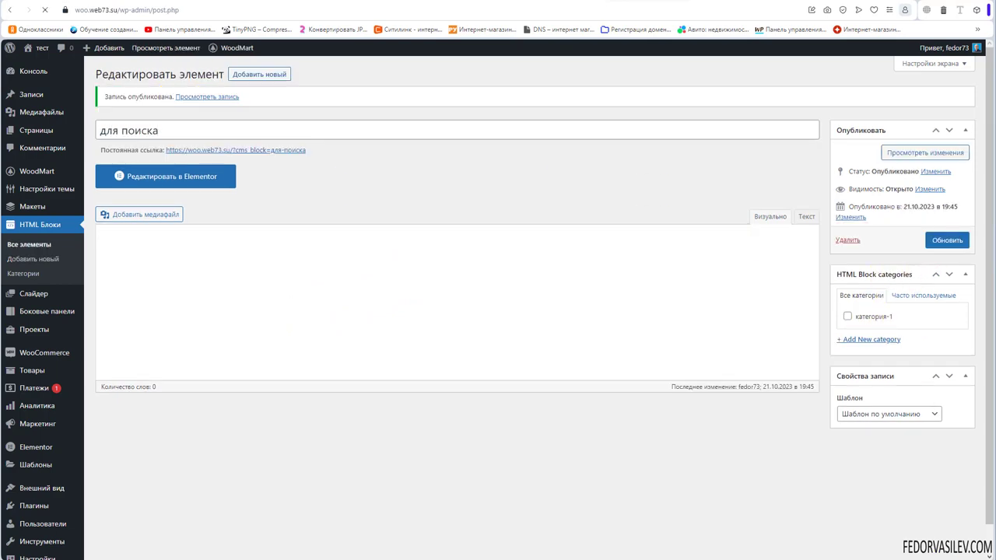
Open the "для поиска" block in the Elementor editor and collapse all the widget categories
{"action": "left_click", "coordinate": [173, 177]}
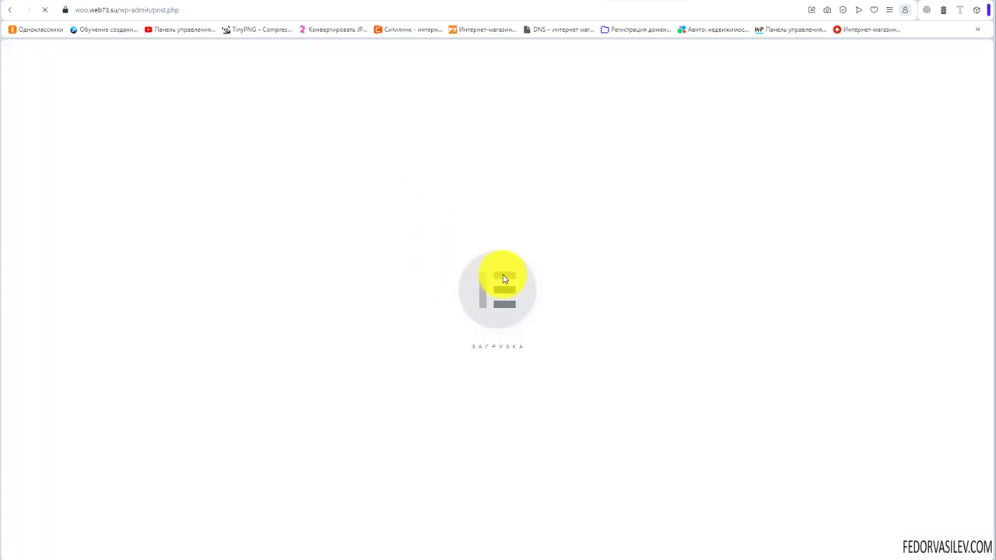
{"action": "left_click", "coordinate": [29, 189]}
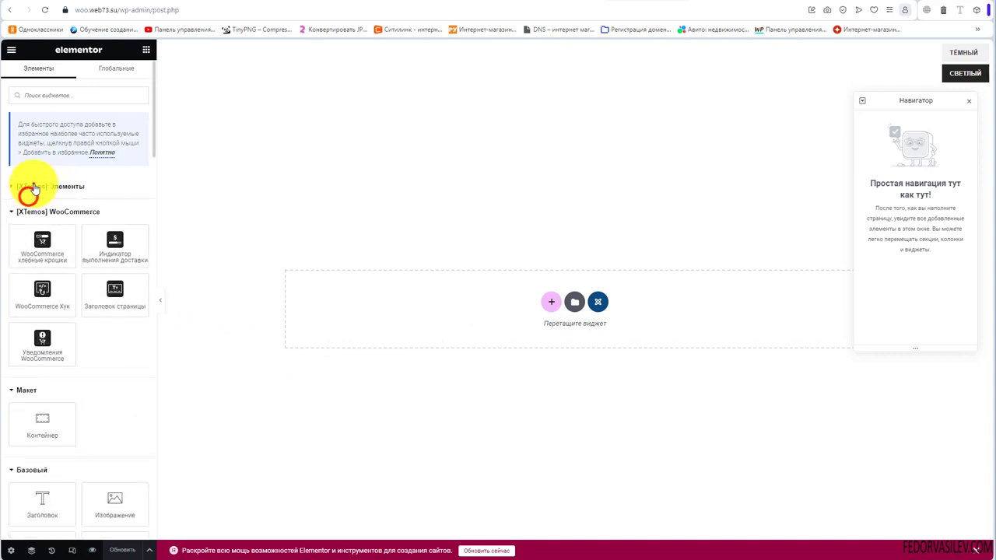
{"action": "left_click", "coordinate": [33, 187]}
{"action": "left_click", "coordinate": [33, 187]}
{"action": "left_click", "coordinate": [26, 212]}
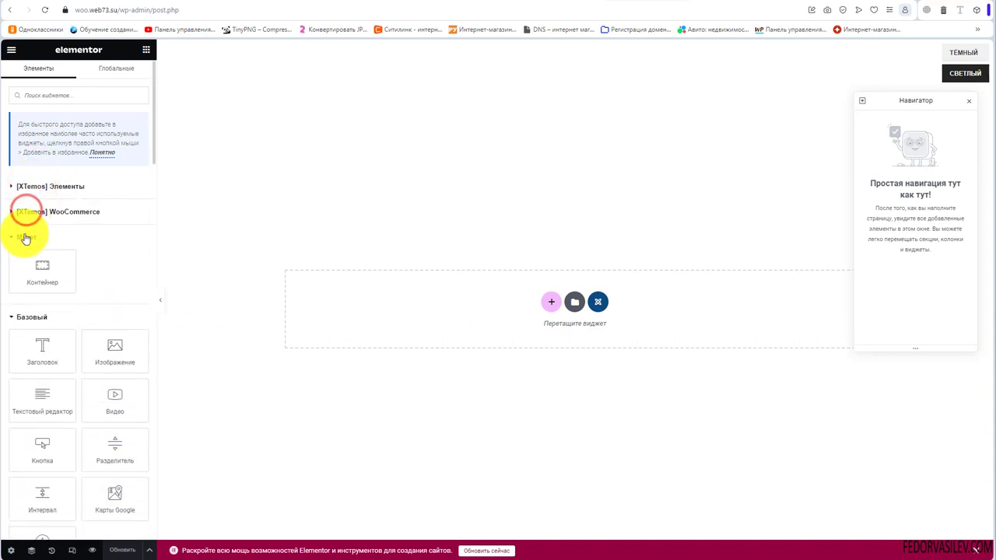
{"action": "left_click", "coordinate": [24, 238]}
{"action": "left_click", "coordinate": [31, 262]}
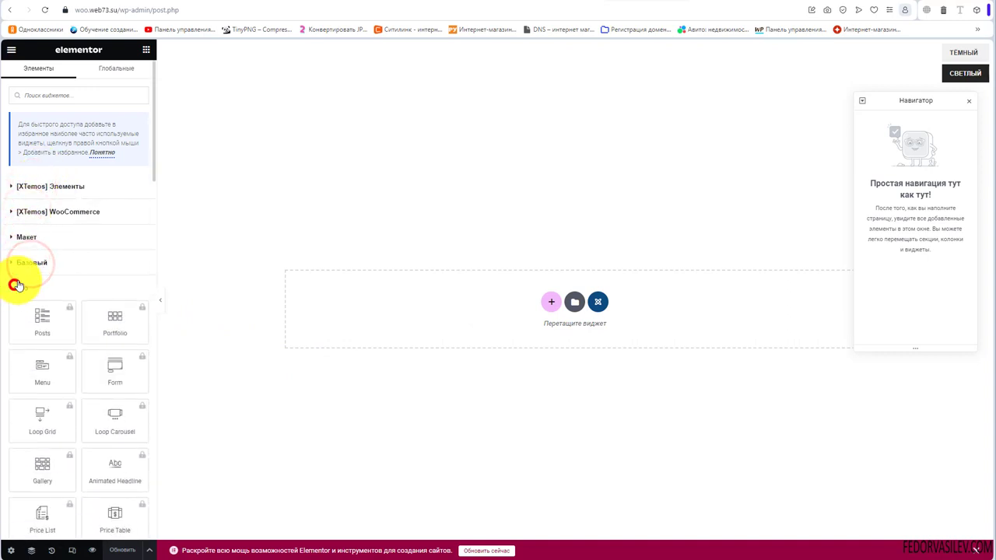
{"action": "left_click", "coordinate": [17, 287]}
{"action": "left_click", "coordinate": [23, 313]}
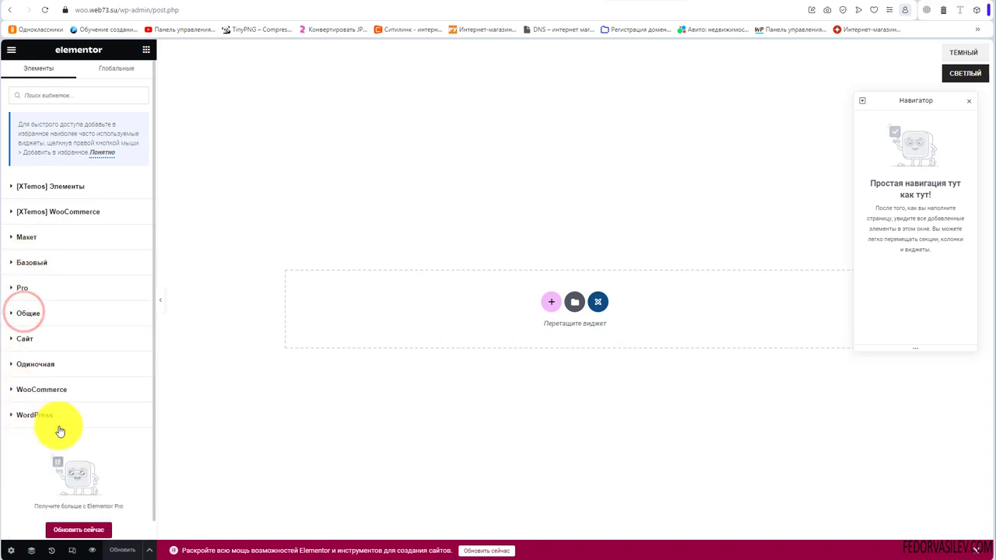
Examine the widgets in the [XTemos] Элементы category and collapse the category again
{"action": "left_click", "coordinate": [37, 190]}
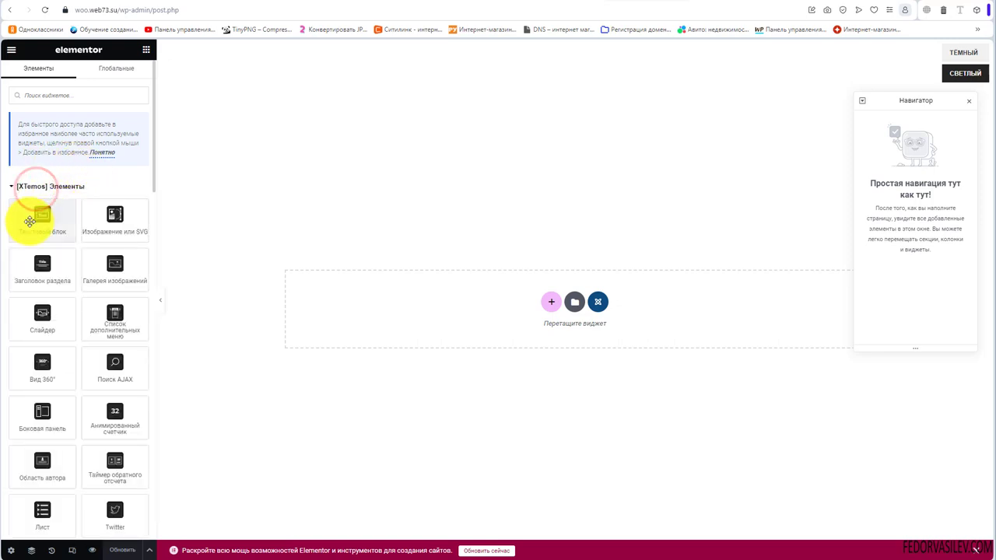
{"action": "left_click", "coordinate": [42, 189]}
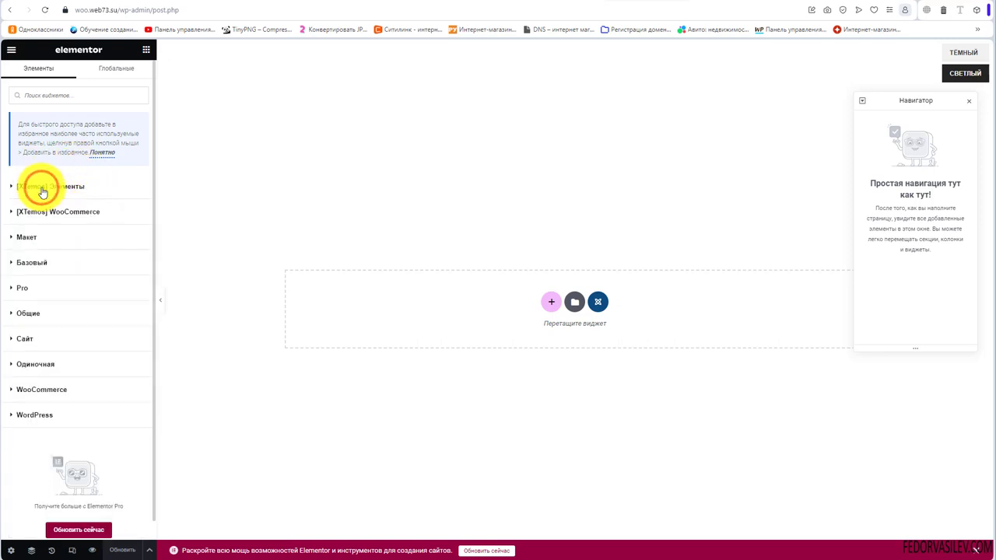
{"action": "left_click", "coordinate": [31, 205]}
{"action": "left_click", "coordinate": [34, 203]}
{"action": "left_click", "coordinate": [44, 189]}
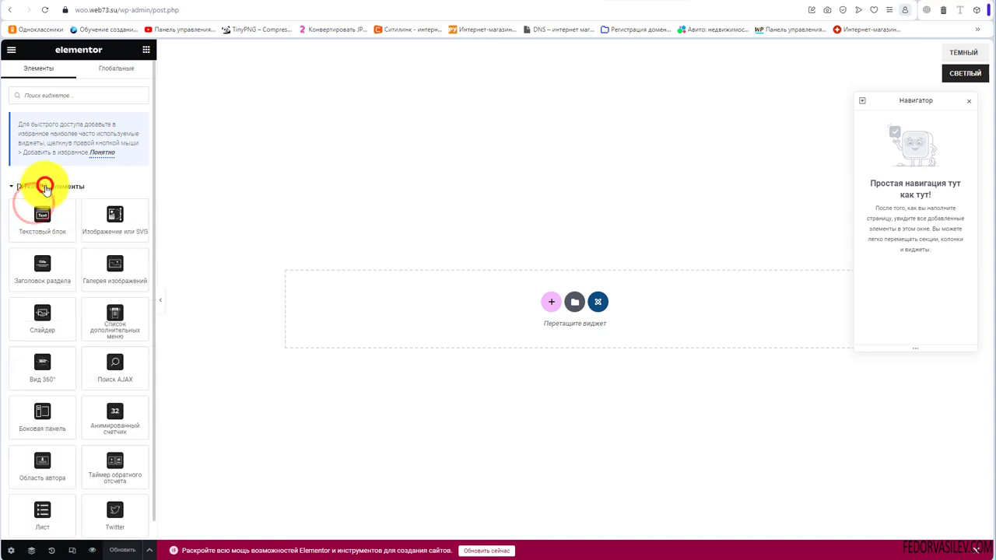
{"action": "left_click", "coordinate": [50, 190]}
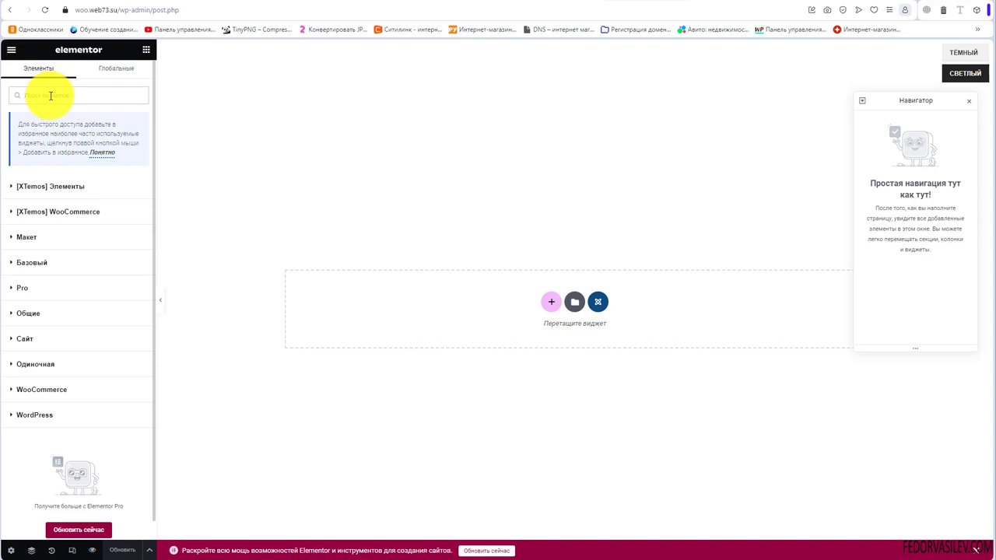
Find widgets matching "карус", add the Продукты (сетка или карусель) widget to the empty container, and close the Navigator
{"action": "type", "text": "карус"}
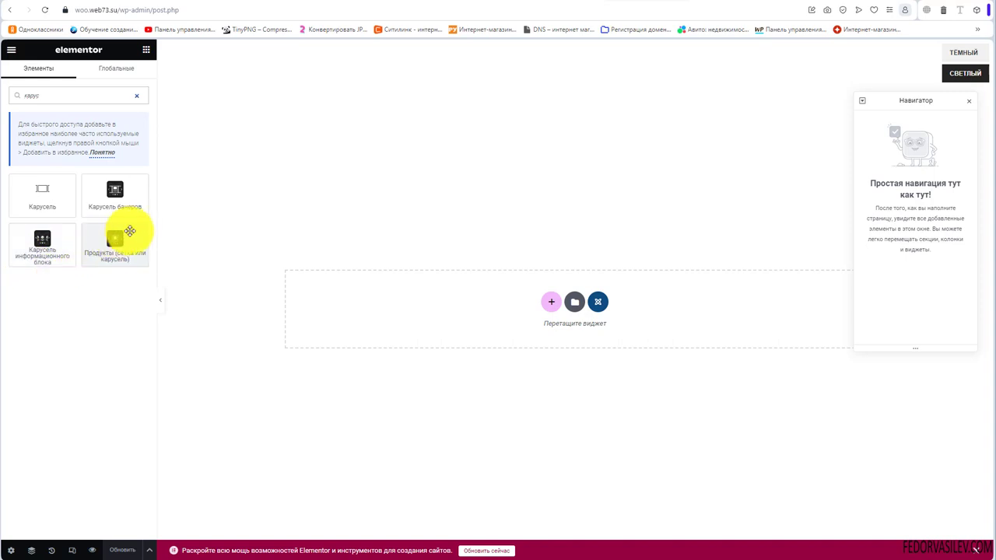
{"action": "left_click_drag", "start_coordinate": [113, 242], "coordinate": [552, 304]}
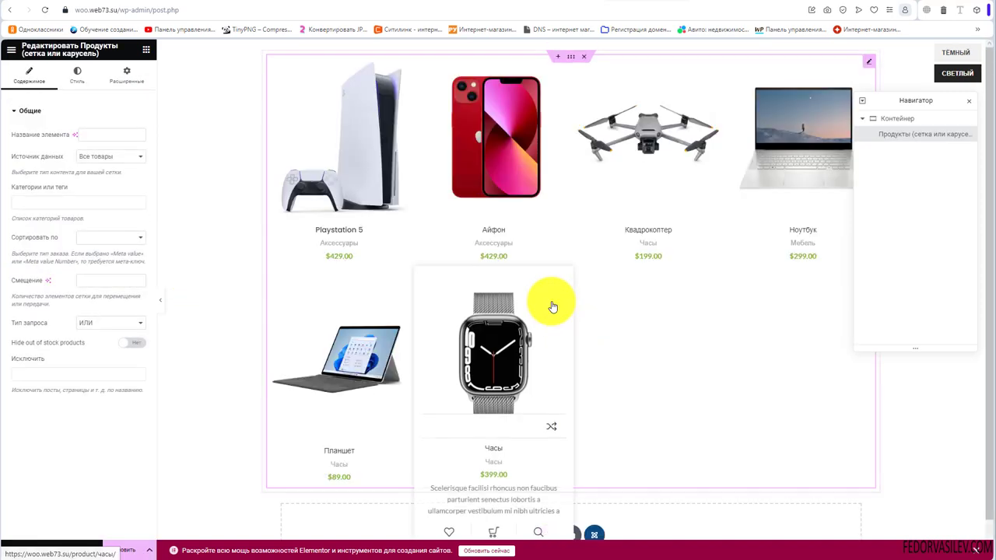
{"action": "left_click", "coordinate": [969, 100]}
Review the product widget's data source options, keep Все товары, and sort the products by Дата
{"action": "left_click", "coordinate": [115, 155]}
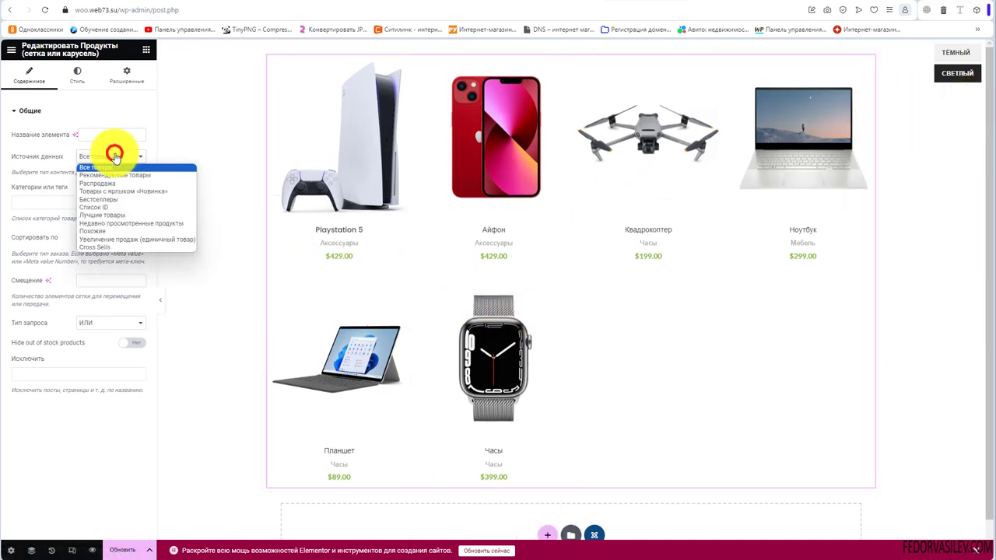
{"action": "left_click", "coordinate": [113, 155]}
{"action": "left_click", "coordinate": [105, 154]}
{"action": "left_click", "coordinate": [98, 149]}
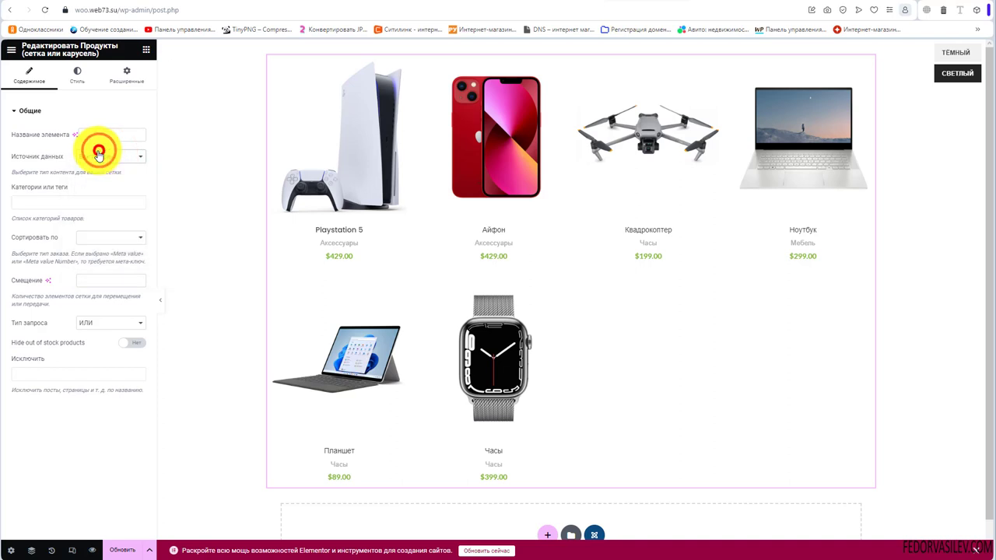
{"action": "left_click", "coordinate": [118, 237]}
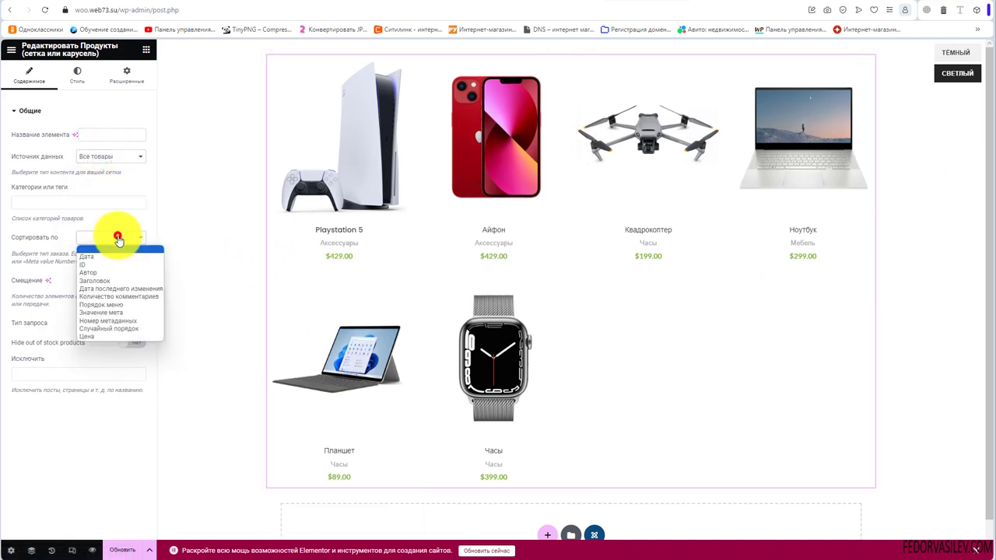
{"action": "left_click", "coordinate": [99, 256]}
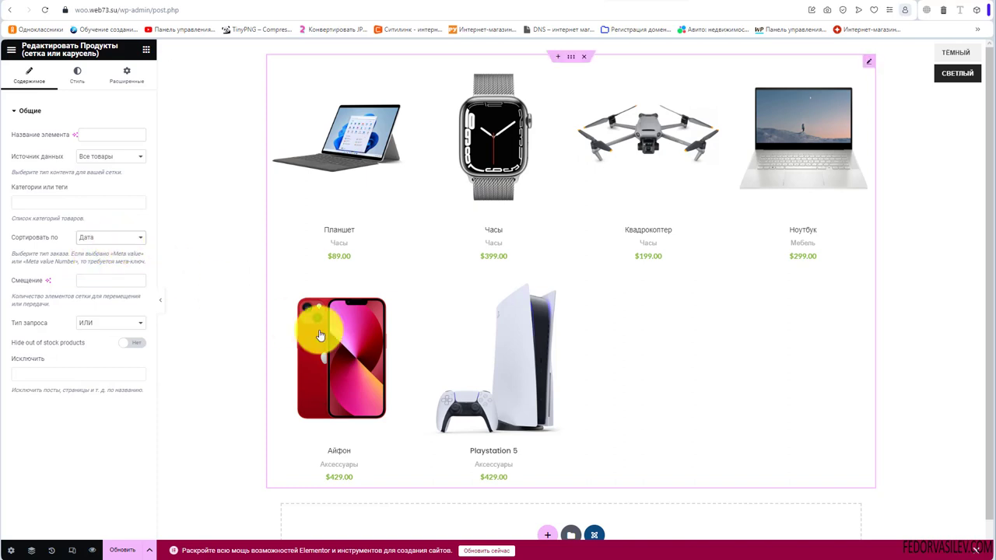
Switch the product widget's layout to Карусель and preview its other slides
{"action": "left_click", "coordinate": [67, 90]}
{"action": "left_click", "coordinate": [89, 136]}
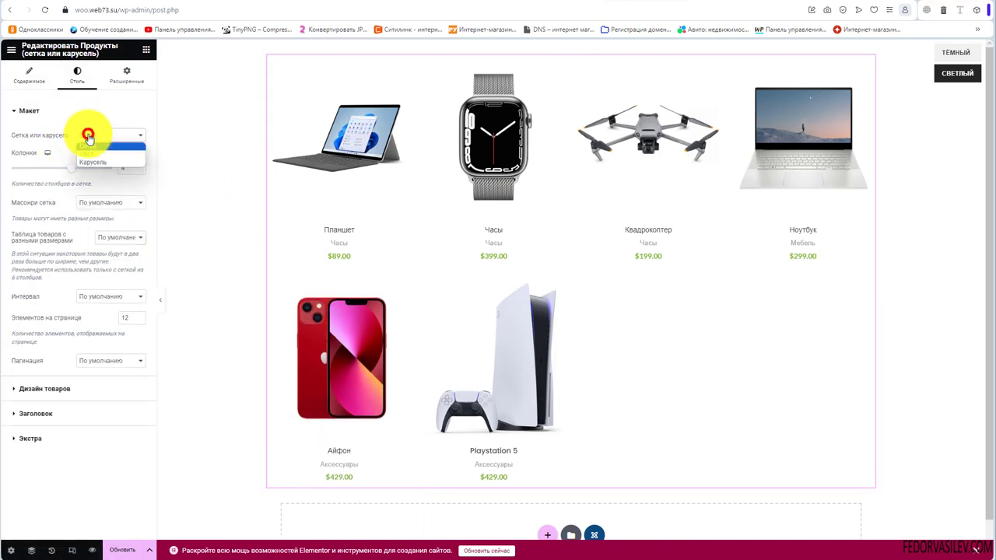
{"action": "left_click", "coordinate": [96, 163]}
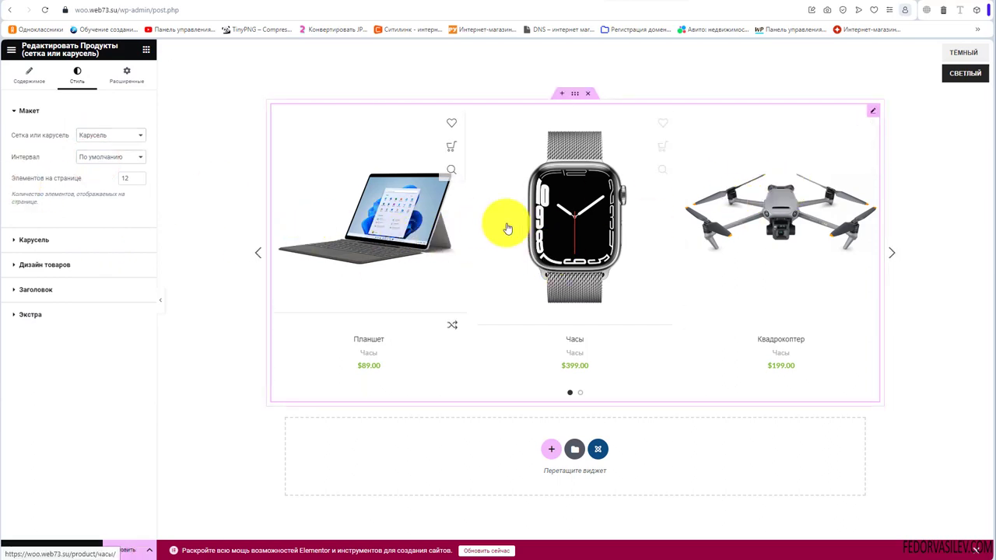
{"action": "left_click", "coordinate": [257, 262]}
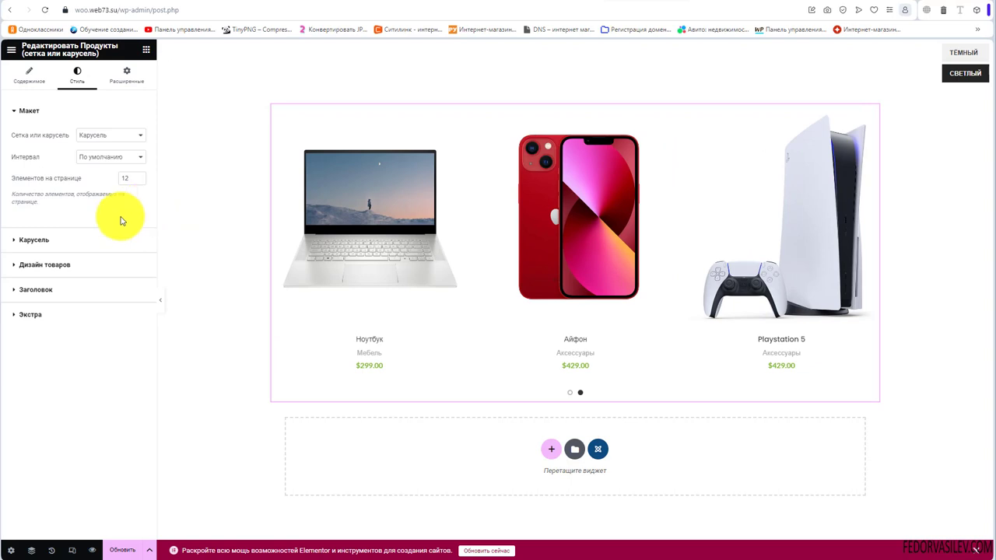
Set the desktop carousel to 4 slides per view and enable the slider loop and autoplay
{"action": "left_click", "coordinate": [75, 240]}
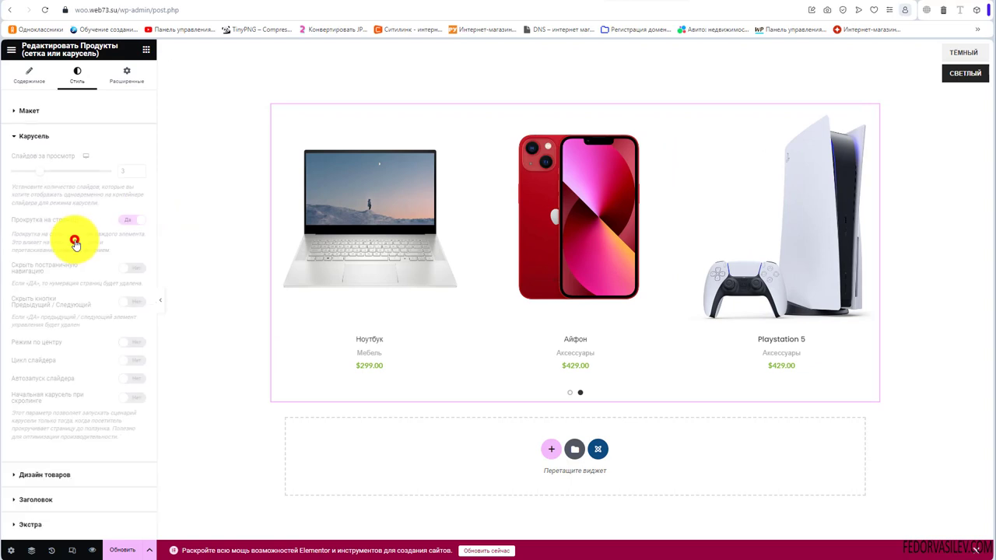
{"action": "left_click", "coordinate": [140, 168]}
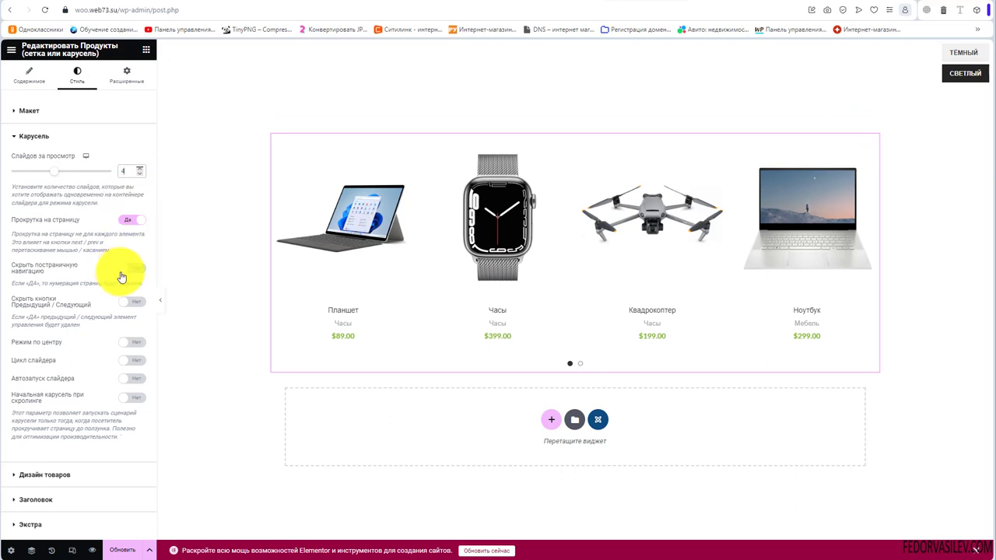
{"action": "left_click", "coordinate": [130, 360]}
{"action": "left_click", "coordinate": [140, 380]}
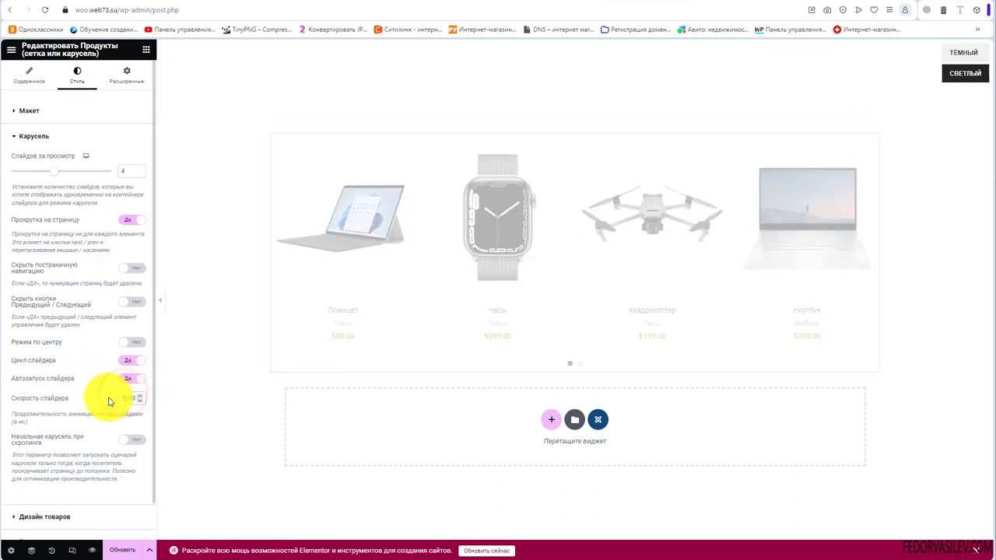
Enable carousel initialization on scroll and update the block
{"action": "left_click", "coordinate": [137, 441]}
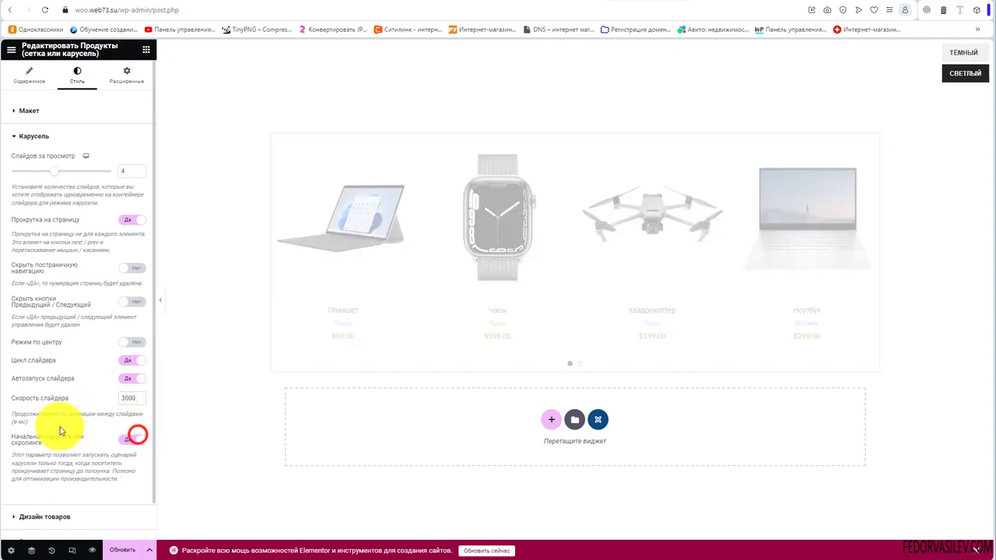
{"action": "scroll", "coordinate": [61, 426], "scroll_direction": "down", "scroll_amount": 1}
{"action": "scroll", "coordinate": [63, 426], "scroll_direction": "up", "scroll_amount": 1}
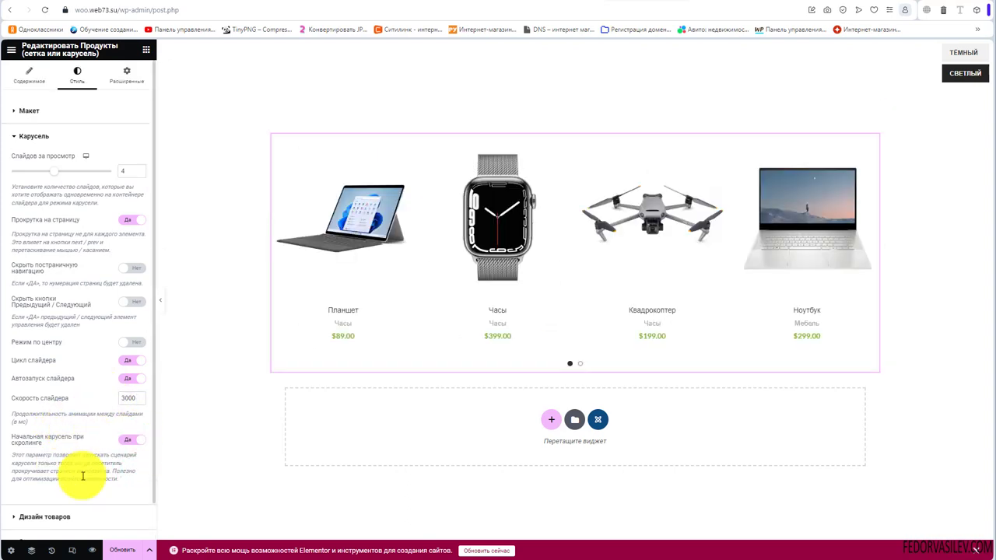
{"action": "left_click", "coordinate": [122, 550]}
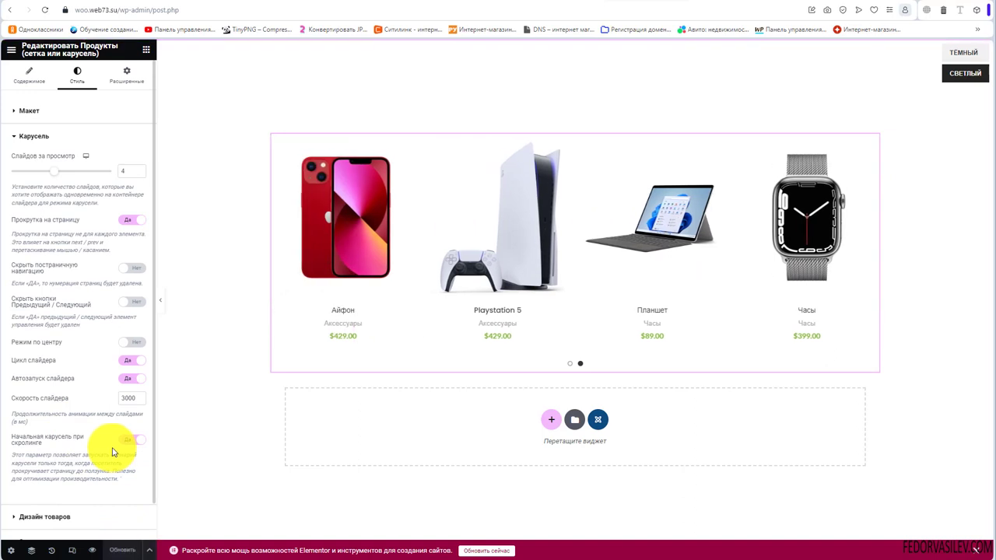
Switch to the tablet responsive view and set the carousel's slides per view to 3
{"action": "left_click", "coordinate": [71, 550]}
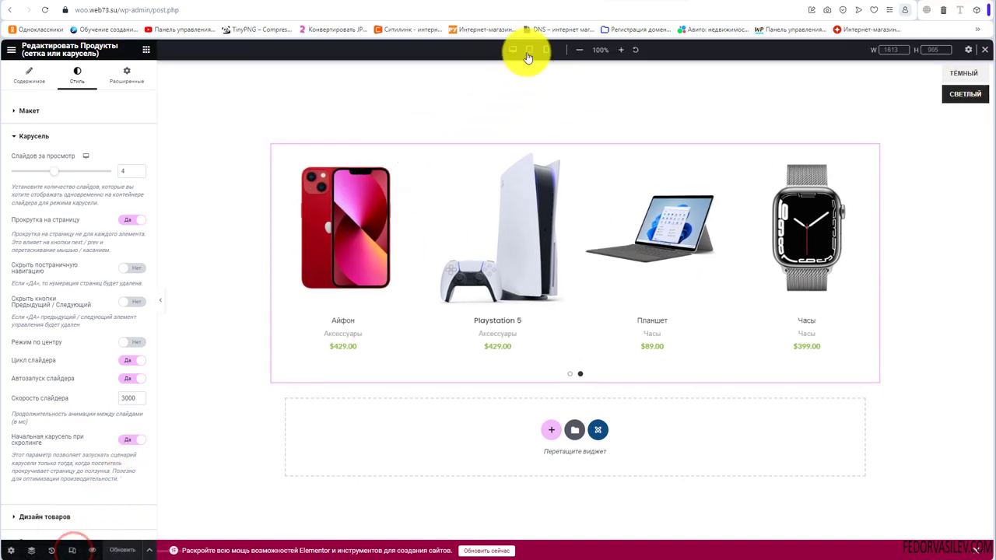
{"action": "left_click", "coordinate": [527, 49]}
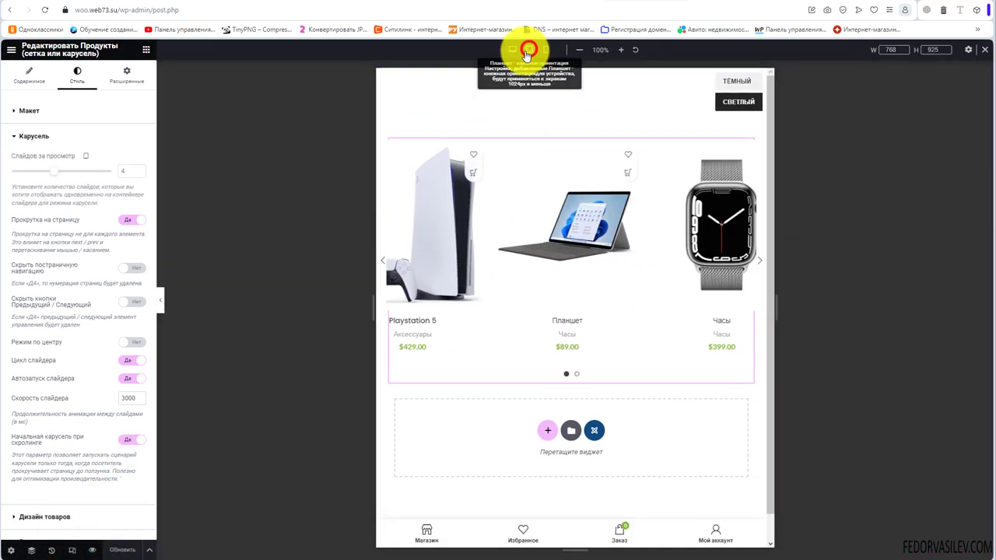
{"action": "left_click", "coordinate": [139, 169]}
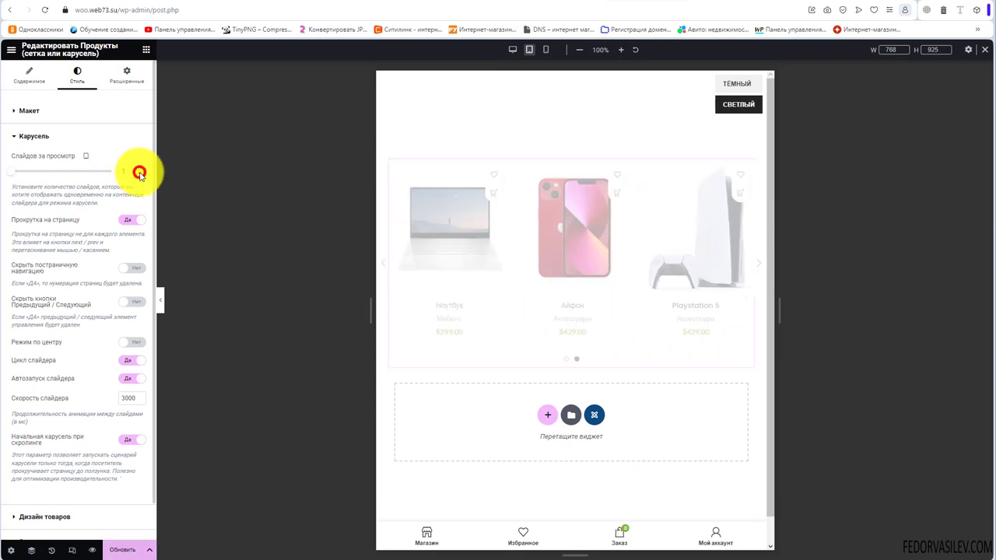
{"action": "left_click", "coordinate": [141, 173]}
{"action": "left_click", "coordinate": [141, 170]}
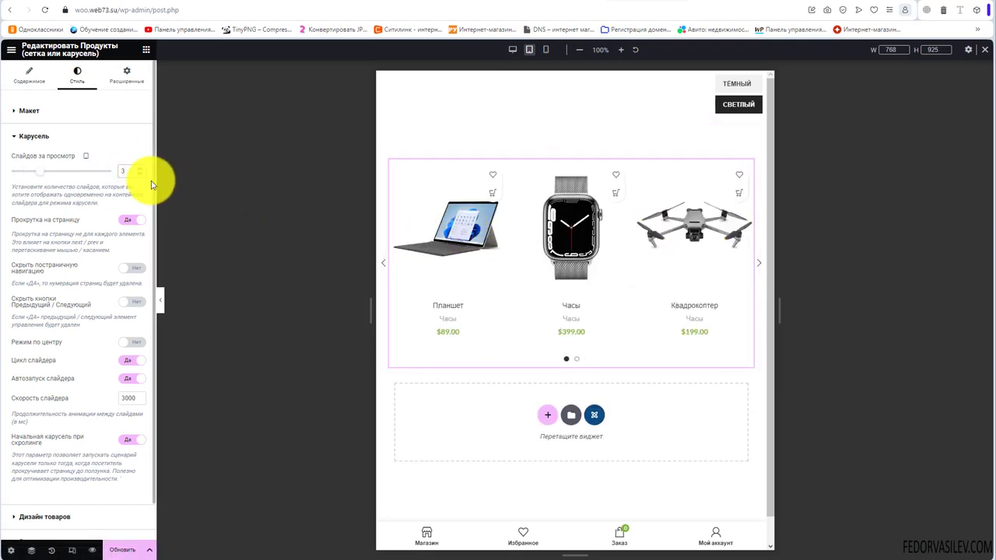
Set the carousel to 1 slide per view on mobile, and update the block after returning to the desktop view
{"action": "left_click", "coordinate": [545, 49]}
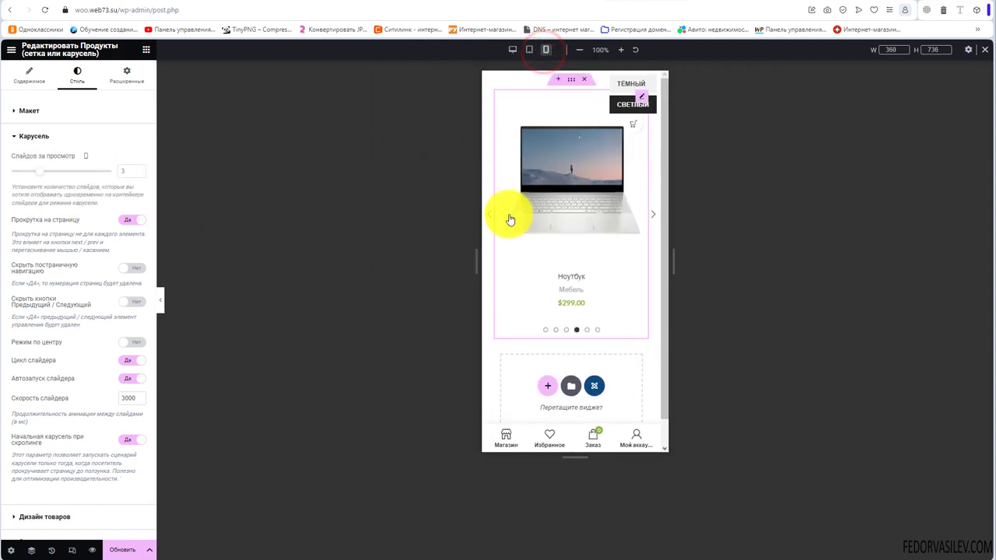
{"action": "left_click", "coordinate": [141, 171]}
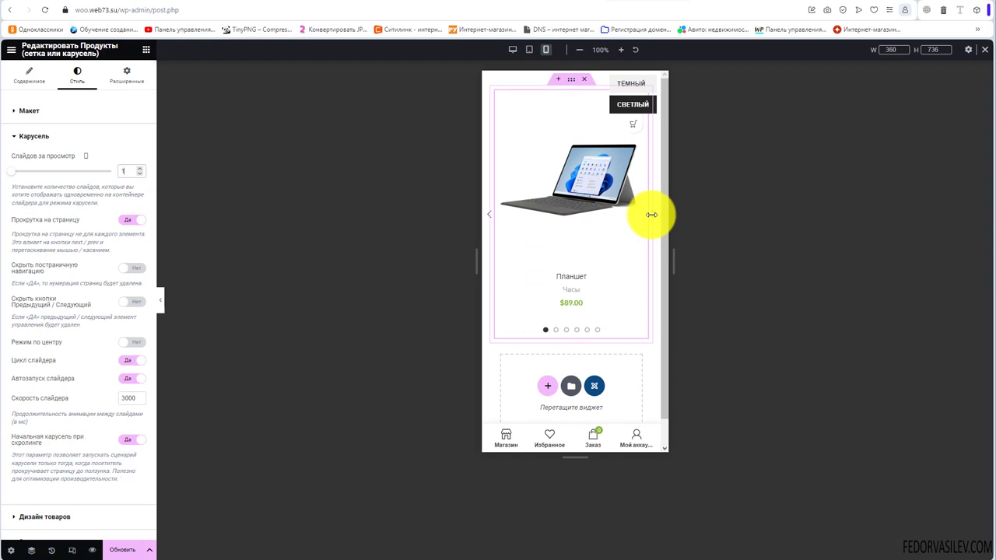
{"action": "left_click", "coordinate": [652, 214]}
{"action": "left_click", "coordinate": [512, 49]}
{"action": "left_click", "coordinate": [114, 549]}
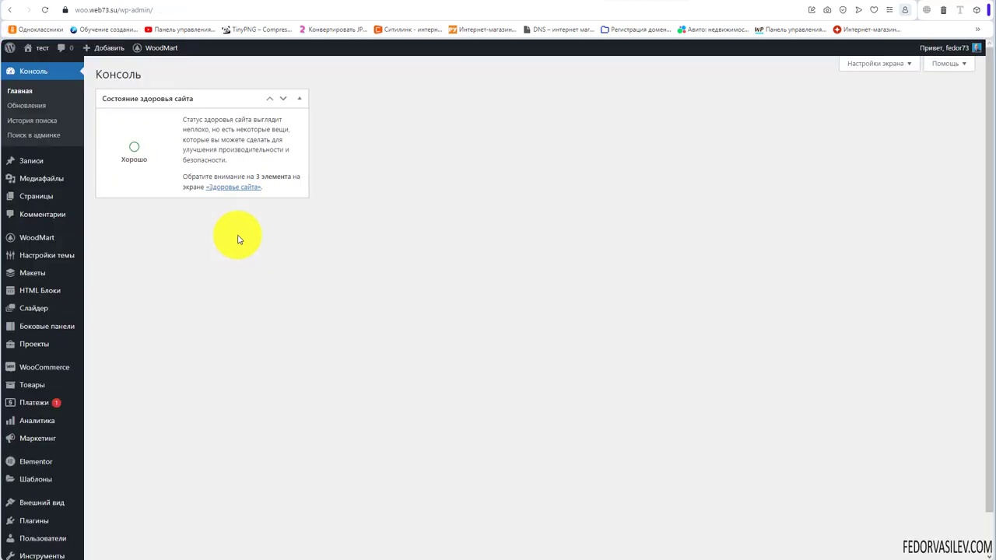
In the theme's search settings, select the HTML block "для поиска ID:(47)" as the full screen search extra content
{"action": "mouse_move", "coordinate": [47, 297]}
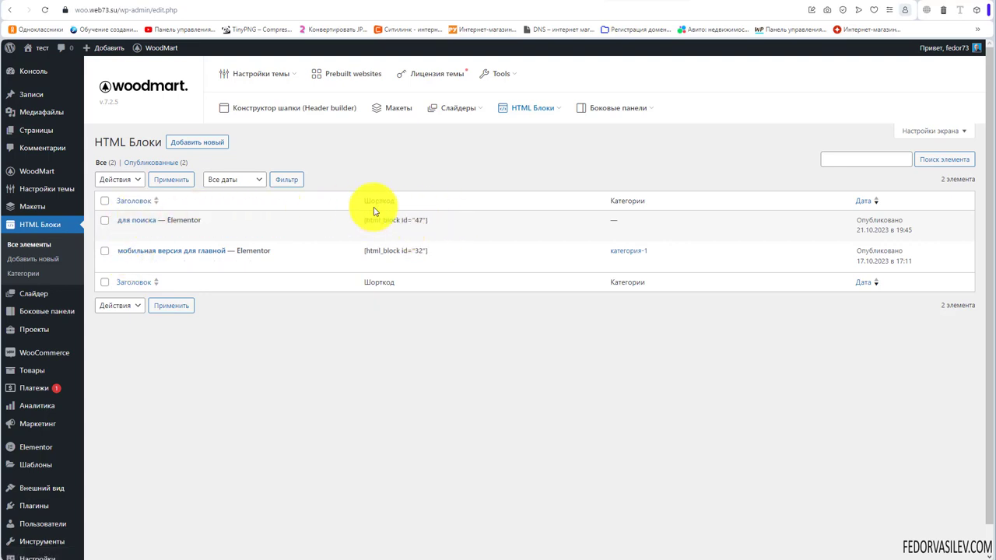
{"action": "mouse_move", "coordinate": [51, 172]}
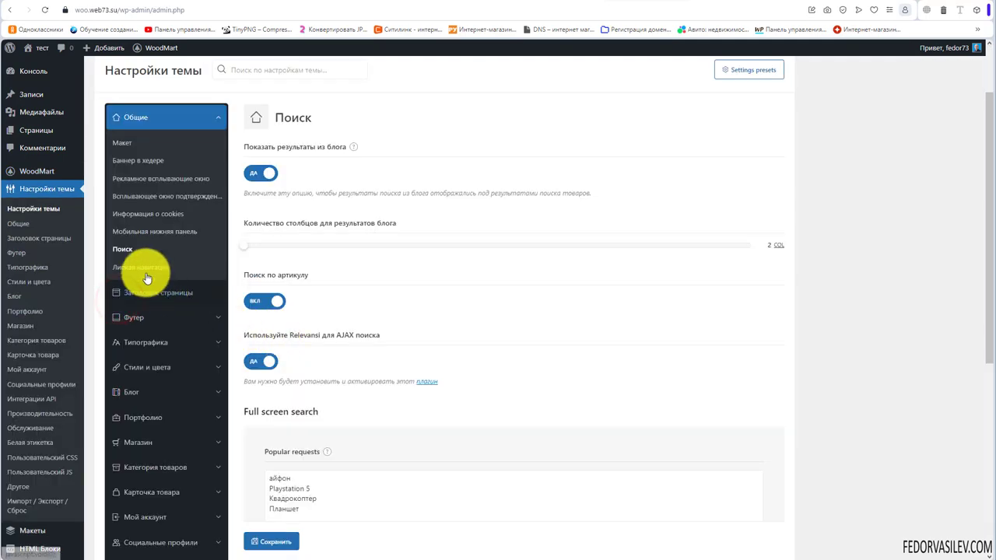
{"action": "scroll", "coordinate": [509, 280], "scroll_direction": "down", "scroll_amount": 10}
{"action": "left_click", "coordinate": [418, 284]}
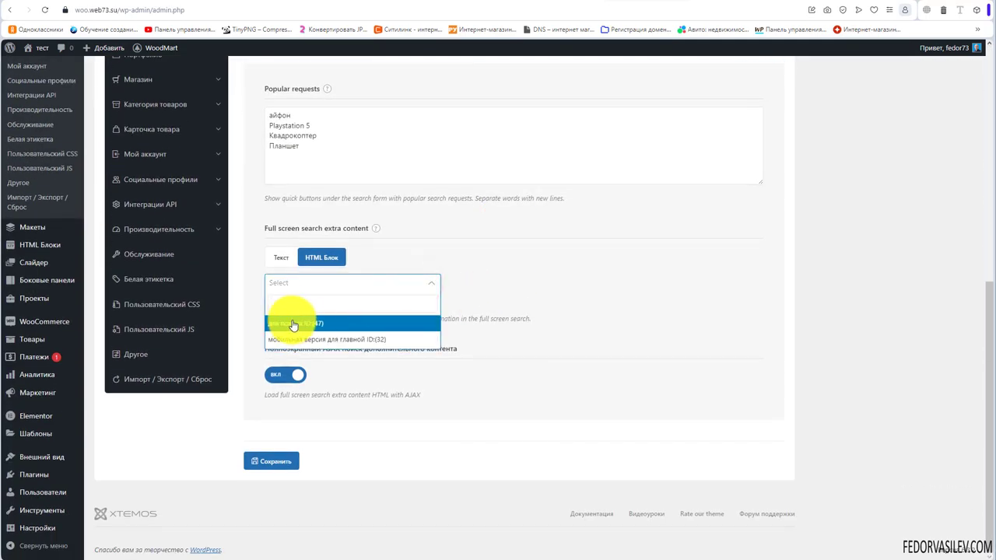
{"action": "left_click", "coordinate": [292, 325]}
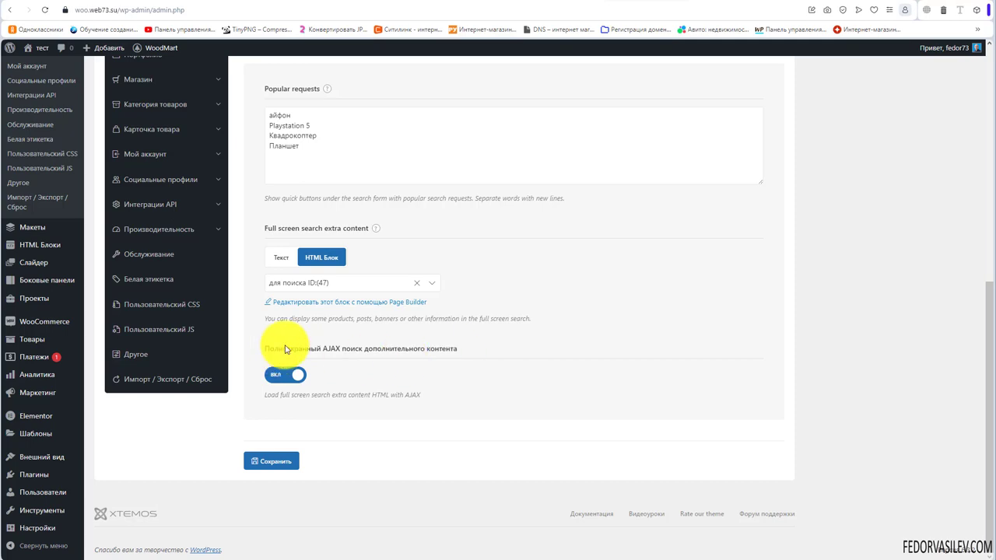
Save the theme's search settings, reload the shop page, and open its full screen search
{"action": "left_click", "coordinate": [282, 461]}
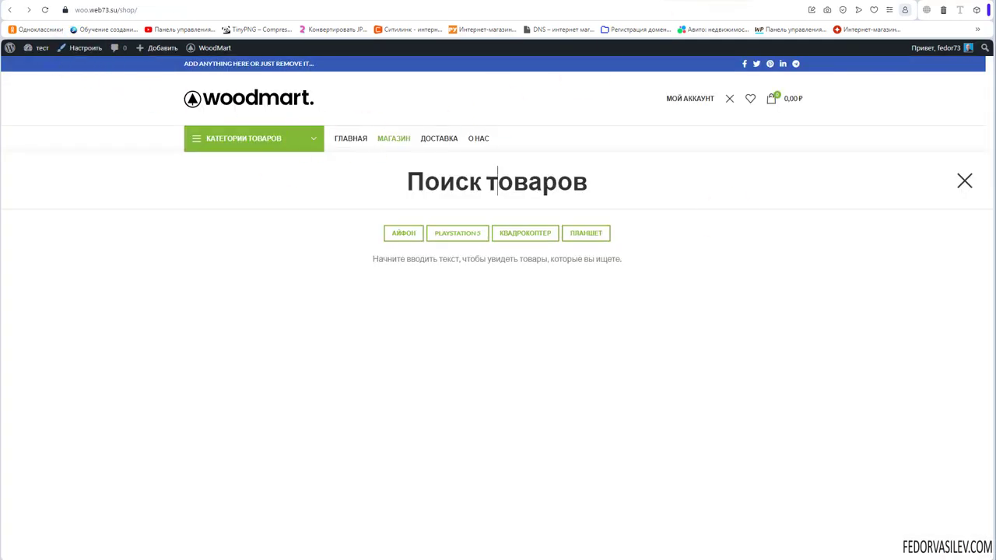
{"action": "left_click", "coordinate": [965, 181]}
{"action": "left_click", "coordinate": [46, 11]}
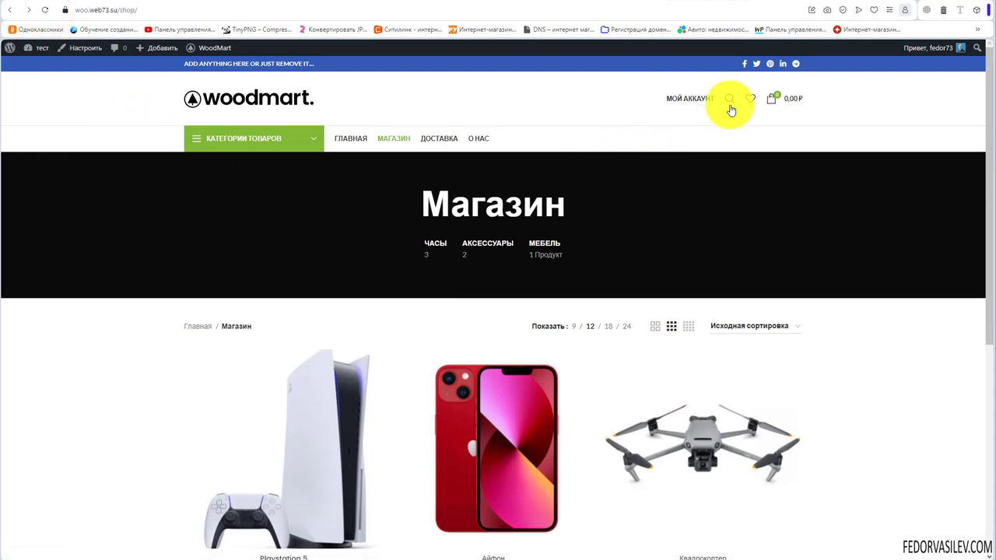
{"action": "left_click", "coordinate": [730, 100]}
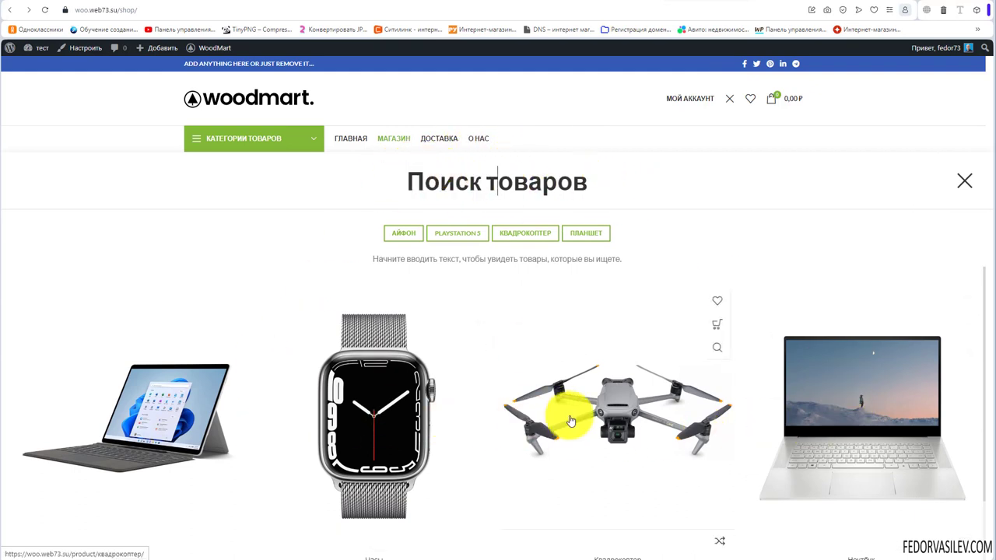
Examine the products shown under the full screen search, view the "Планшет" product page, and return to the shop
{"action": "scroll", "coordinate": [809, 422], "scroll_direction": "down", "scroll_amount": 1}
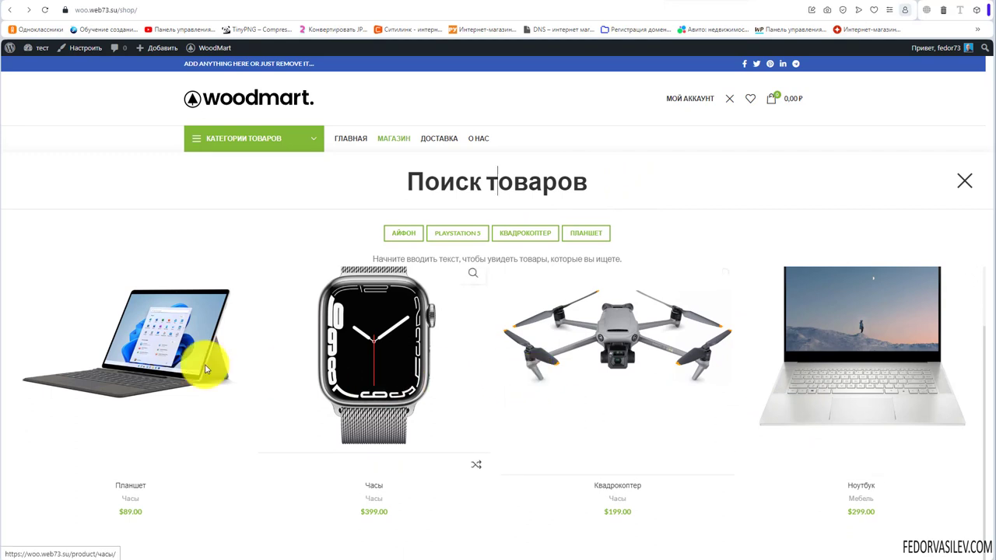
{"action": "scroll", "coordinate": [84, 351], "scroll_direction": "up", "scroll_amount": 1}
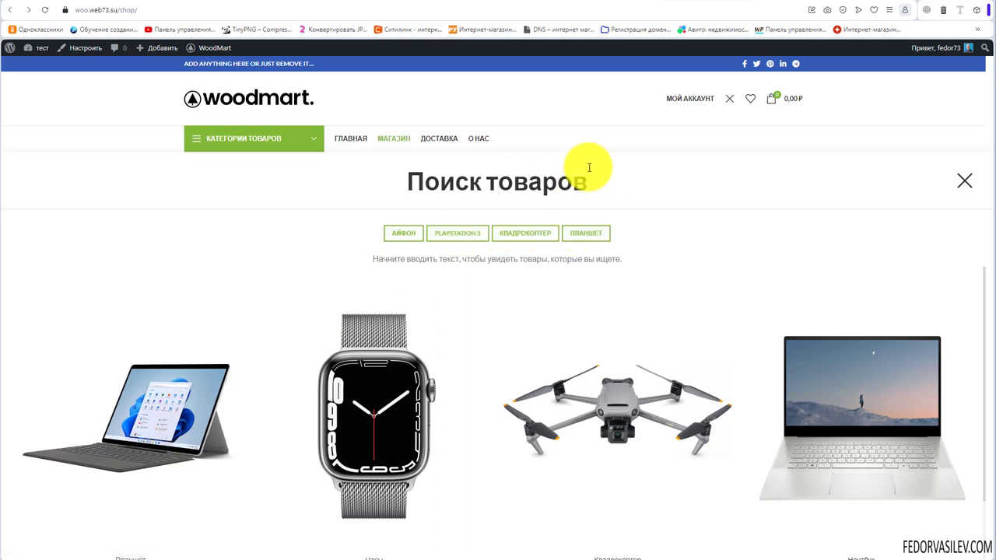
{"action": "scroll", "coordinate": [389, 378], "scroll_direction": "down", "scroll_amount": 1}
{"action": "scroll", "coordinate": [73, 361], "scroll_direction": "up", "scroll_amount": 1}
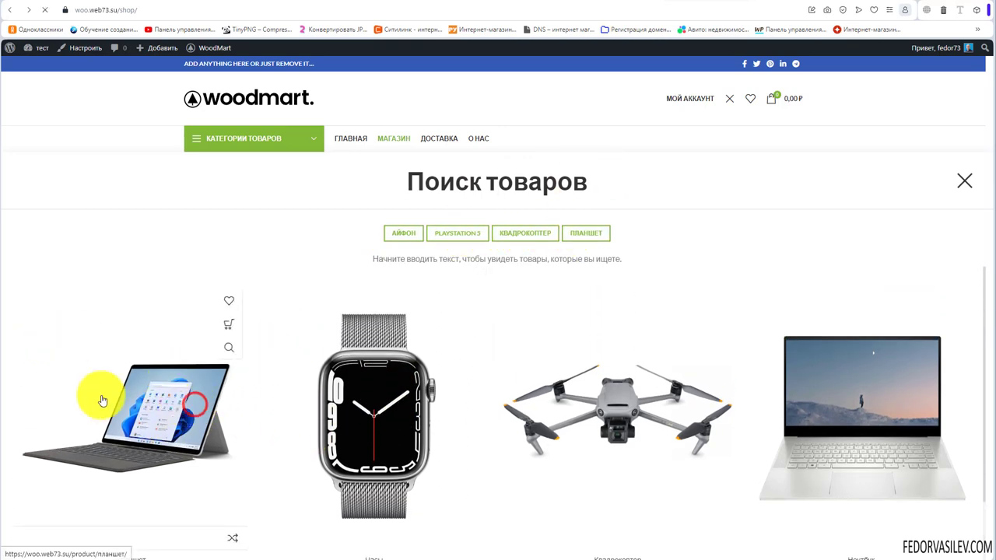
{"action": "scroll", "coordinate": [311, 343], "scroll_direction": "down", "scroll_amount": 3}
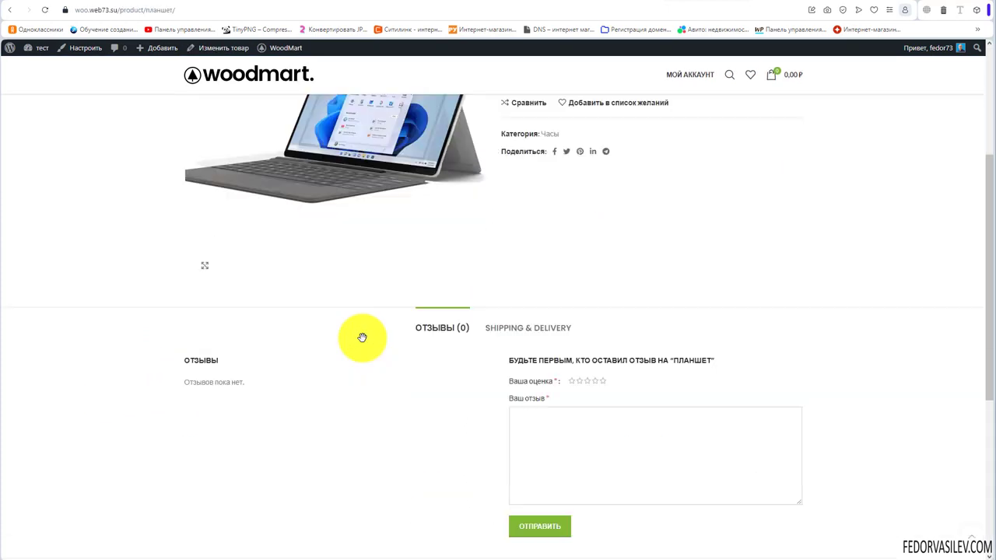
{"action": "scroll", "coordinate": [296, 315], "scroll_direction": "up", "scroll_amount": 1}
{"action": "scroll", "coordinate": [237, 297], "scroll_direction": "up", "scroll_amount": 2}
{"action": "left_click", "coordinate": [8, 11]}
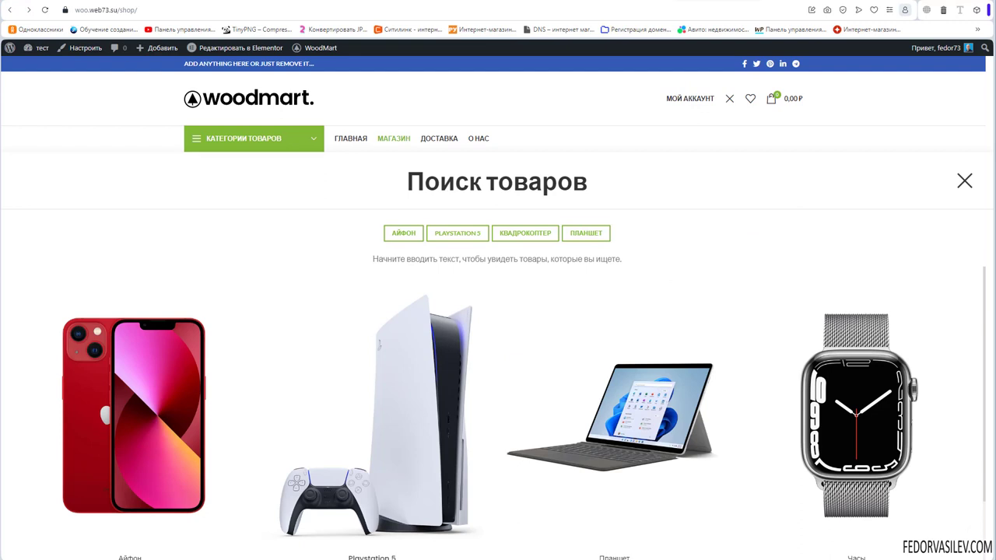
Examine the search screen's product carousel by moving through its slides, including the second page, and close the search
{"action": "scroll", "coordinate": [456, 467], "scroll_direction": "down", "scroll_amount": 1}
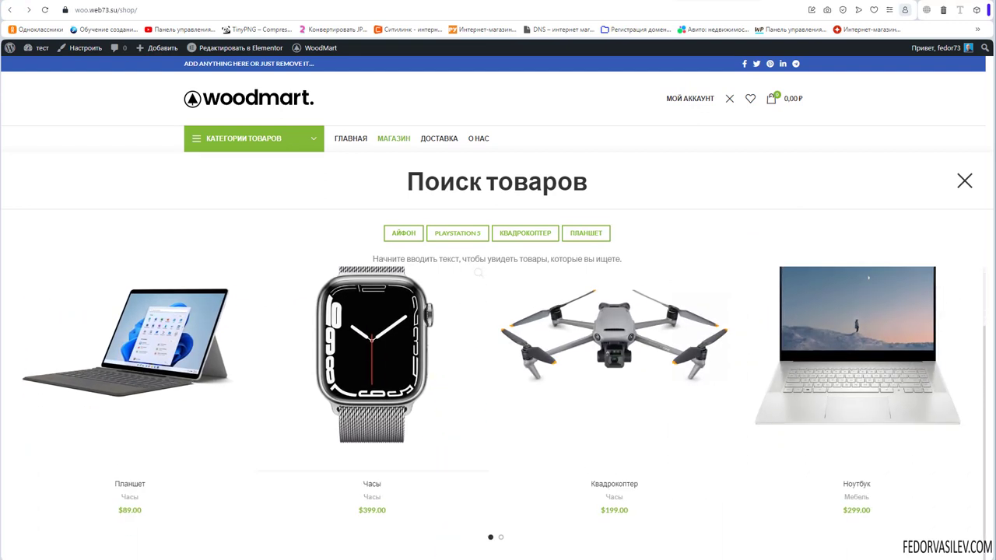
{"action": "left_click", "coordinate": [502, 539]}
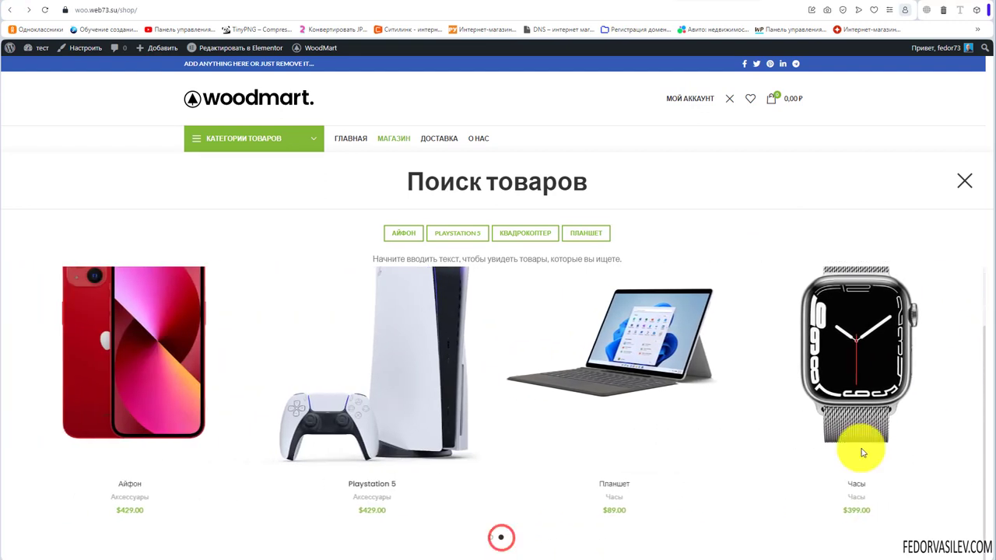
{"action": "left_click_drag", "start_coordinate": [960, 363], "coordinate": [518, 334]}
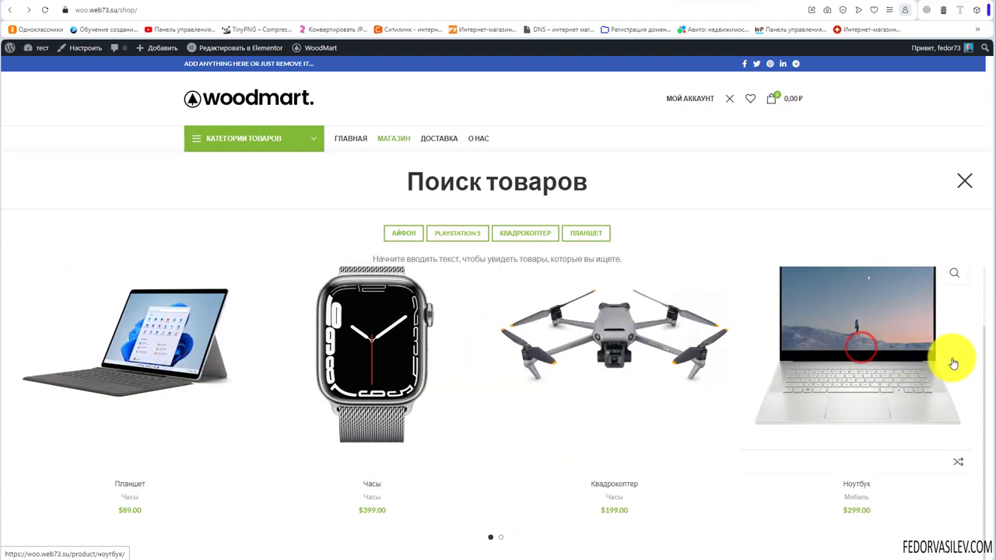
{"action": "left_click_drag", "start_coordinate": [597, 355], "coordinate": [656, 366]}
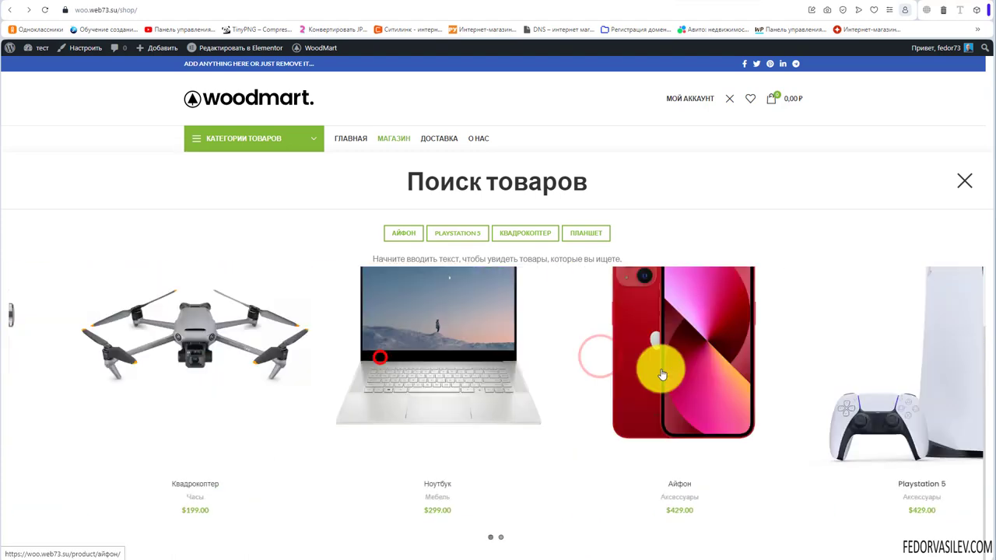
{"action": "left_click_drag", "start_coordinate": [380, 358], "coordinate": [234, 349]}
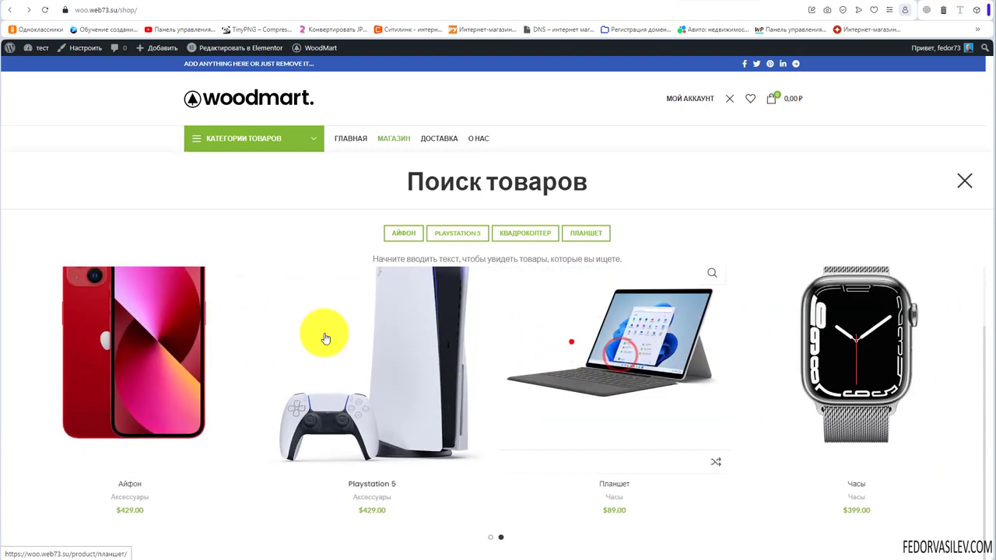
{"action": "left_click_drag", "start_coordinate": [571, 341], "coordinate": [426, 359]}
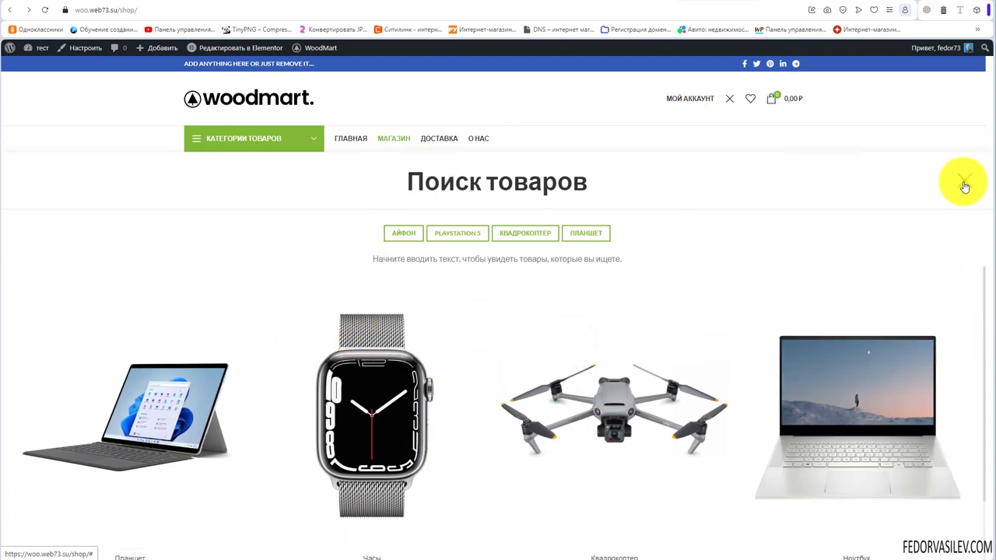
{"action": "left_click", "coordinate": [963, 182]}
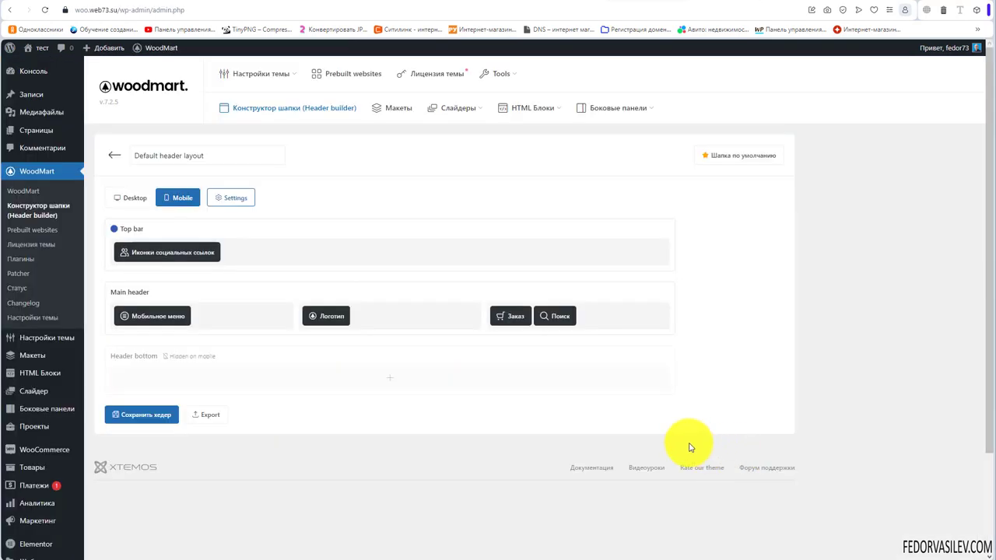
Open the settings of the "Поиск" element in the mobile header layout of the header builder
{"action": "mouse_move", "coordinate": [187, 232]}
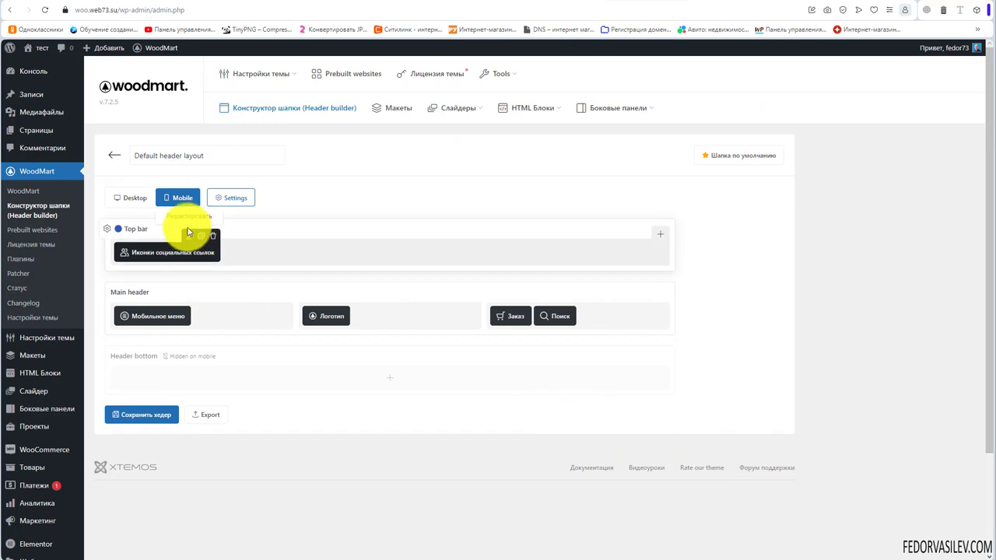
{"action": "left_click", "coordinate": [549, 304]}
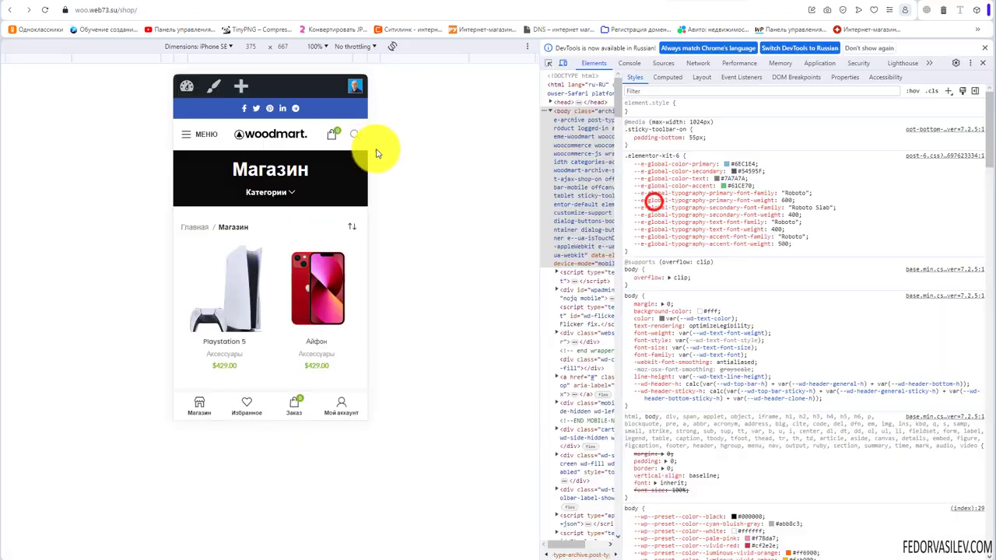
Open the product search in the shop's iPhone SE preview and swipe through the popular requests to "Планшет"
{"action": "left_click", "coordinate": [355, 134]}
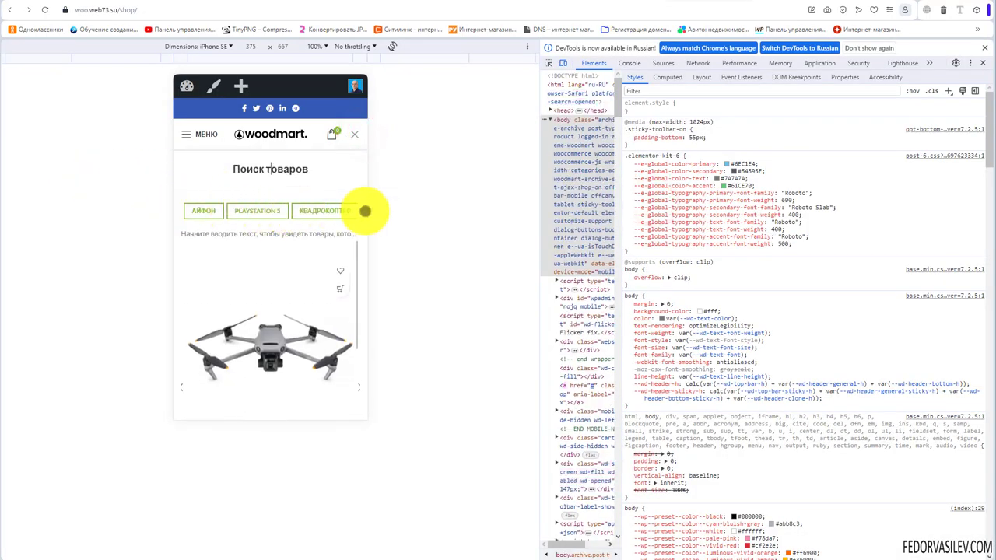
{"action": "left_click_drag", "start_coordinate": [331, 211], "coordinate": [239, 211]}
{"action": "left_click_drag", "start_coordinate": [340, 212], "coordinate": [270, 213]}
Examine the product carousel in the mobile search by scrolling down and swiping through its single-product slides
{"action": "scroll", "coordinate": [227, 264], "scroll_direction": "down", "scroll_amount": 1}
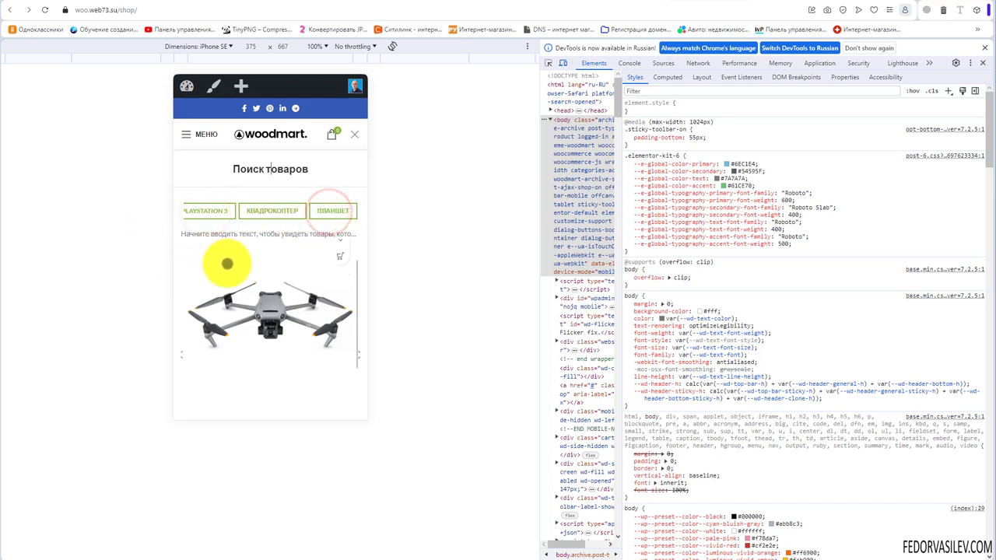
{"action": "scroll", "coordinate": [228, 264], "scroll_direction": "down", "scroll_amount": 2}
{"action": "left_click", "coordinate": [277, 410]}
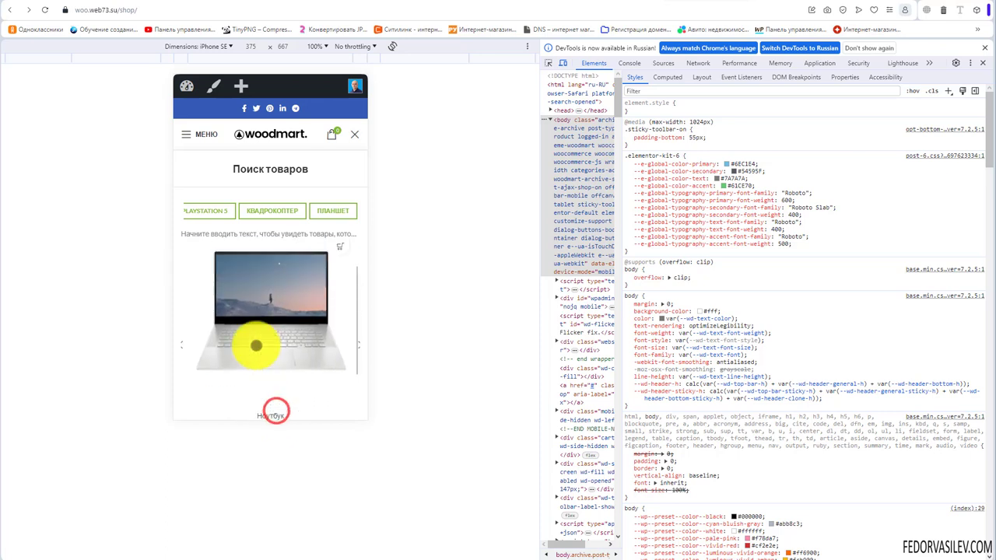
{"action": "left_click", "coordinate": [358, 388]}
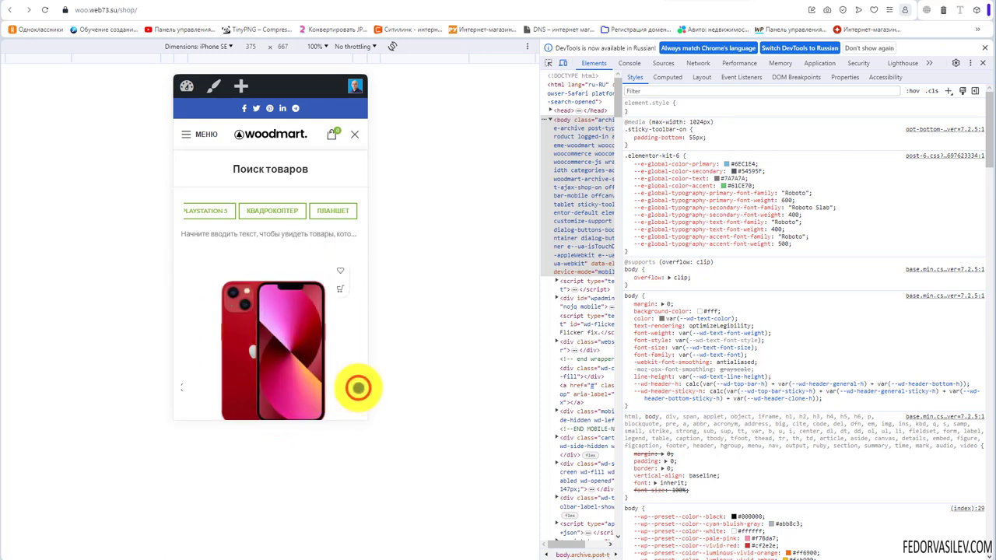
{"action": "left_click_drag", "start_coordinate": [358, 384], "coordinate": [151, 334]}
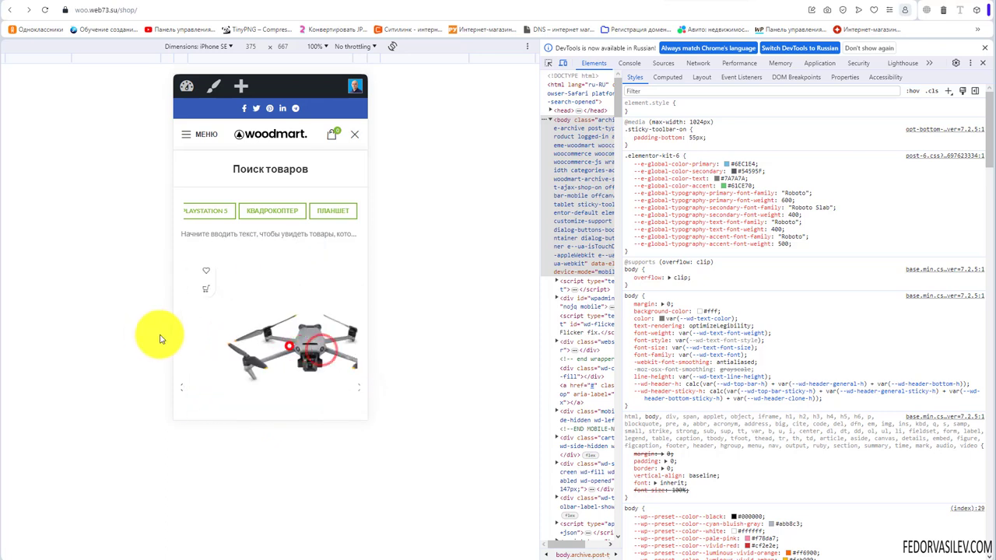
{"action": "scroll", "coordinate": [288, 343], "scroll_direction": "down", "scroll_amount": 2}
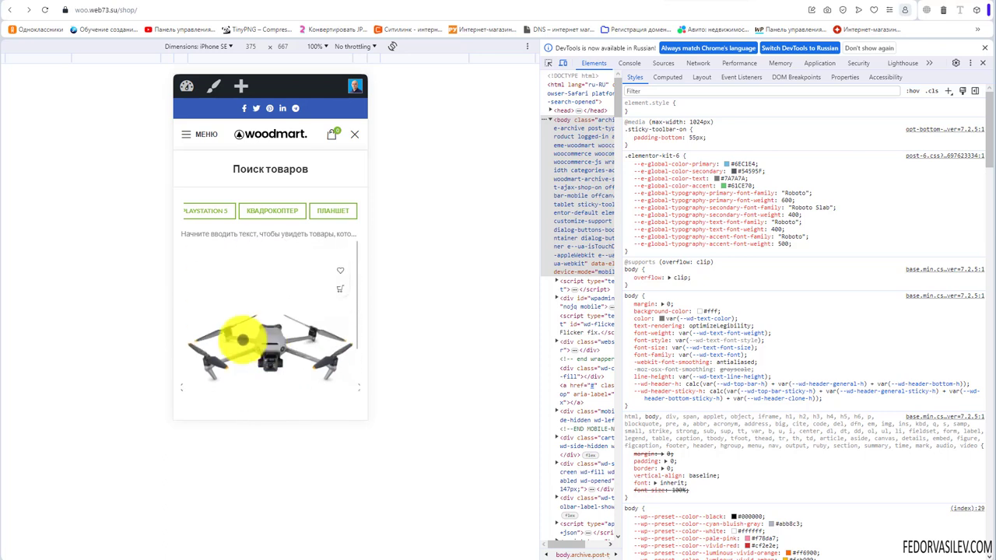
{"action": "left_click_drag", "start_coordinate": [231, 403], "coordinate": [251, 336]}
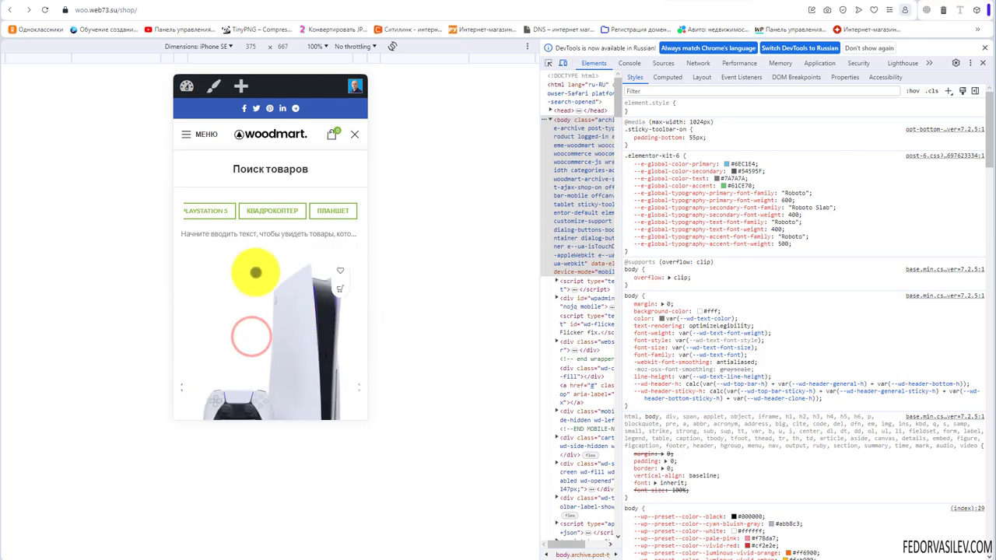
{"action": "left_click_drag", "start_coordinate": [255, 272], "coordinate": [296, 260]}
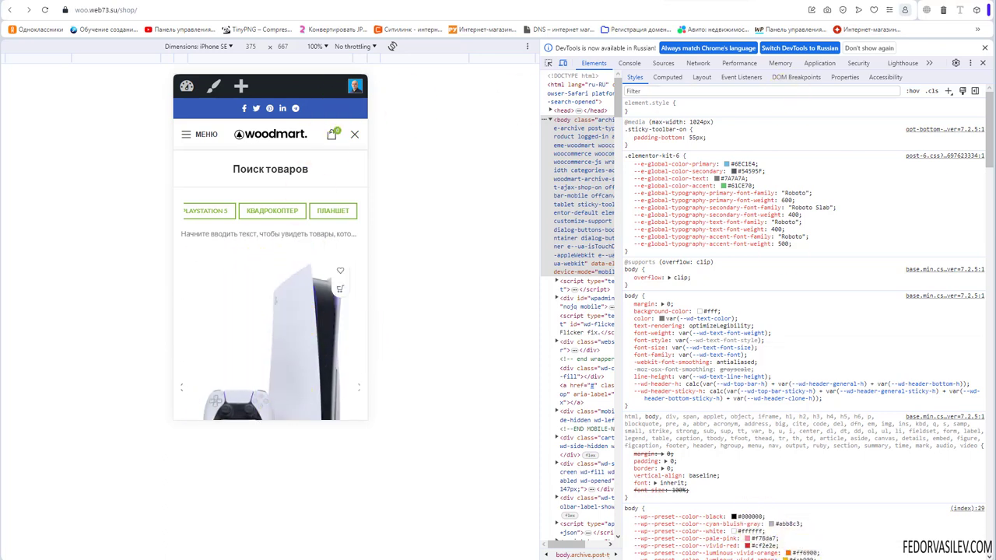